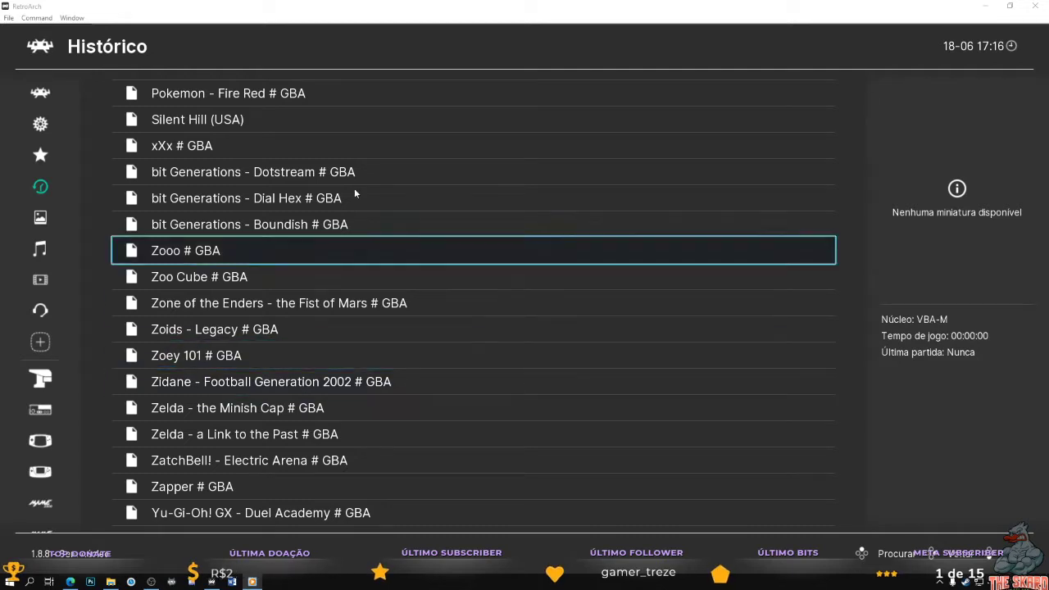
- Open the RetroArch desktop menu window and bring up the beginning of its playlist list
left_click(335, 31)
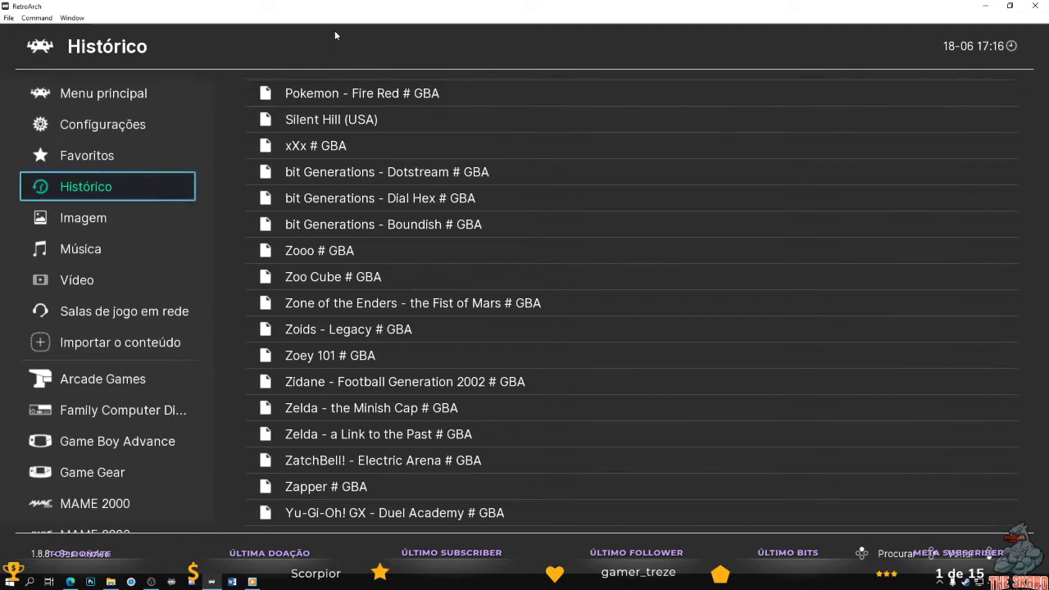
key("F5")
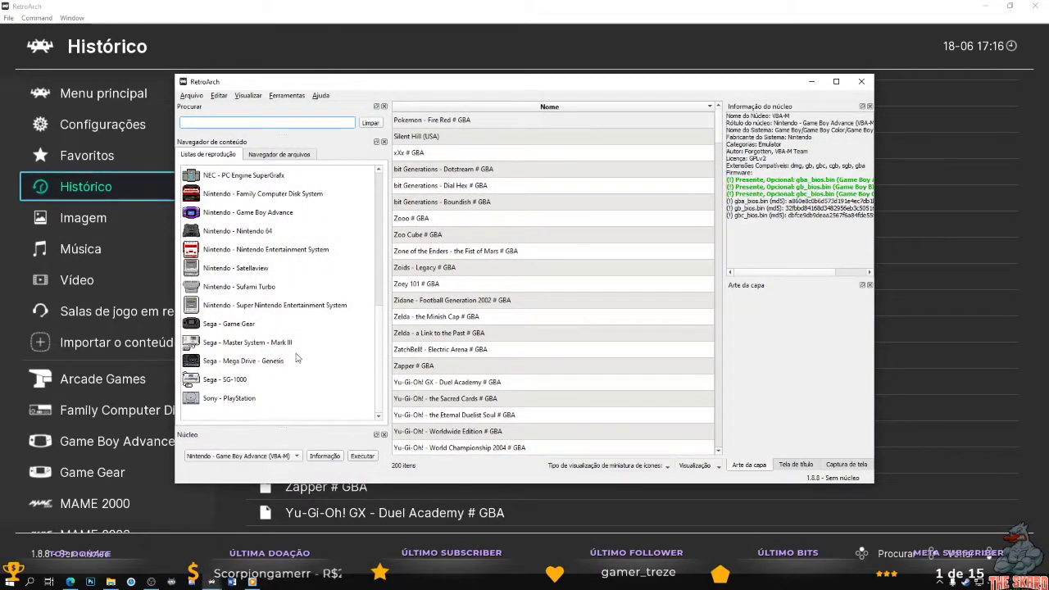
scroll(288, 359, "up", 10)
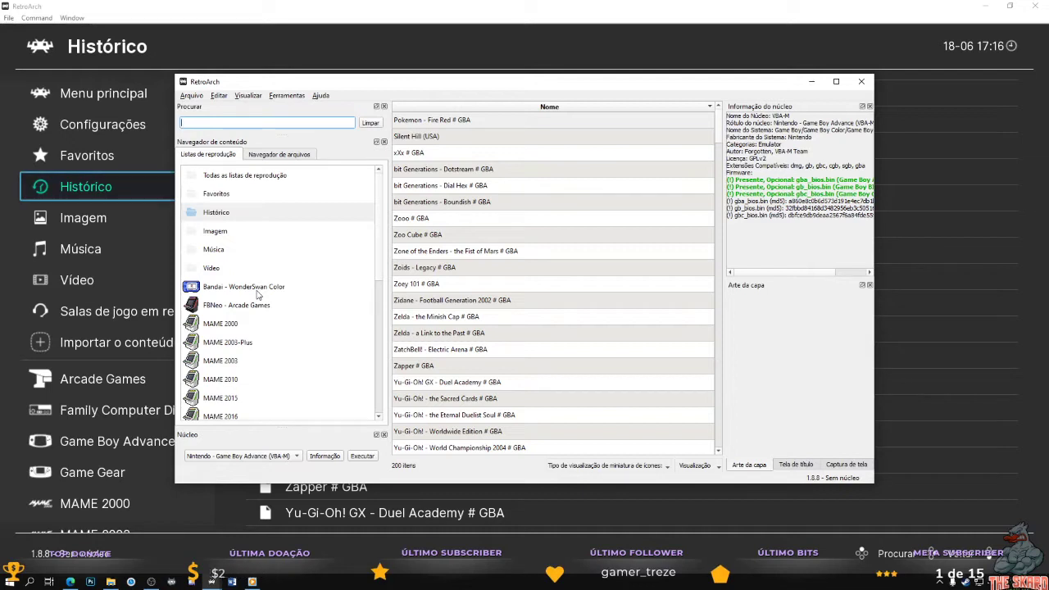
key("Return")
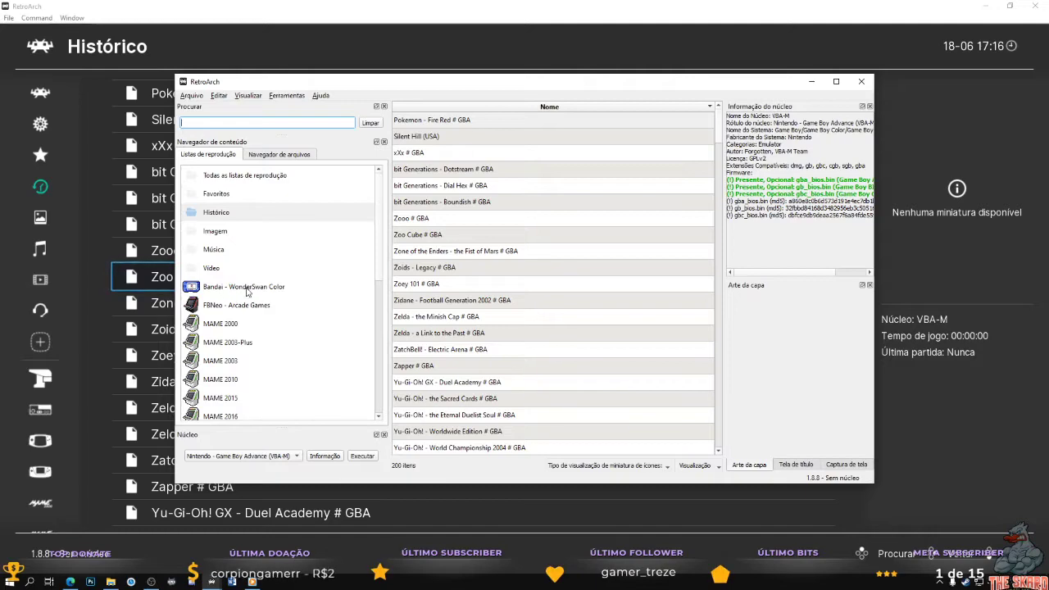
- Associate the Bandai - WonderSwan Color playlist with the Beetle WonderSwan core
left_click(246, 291)
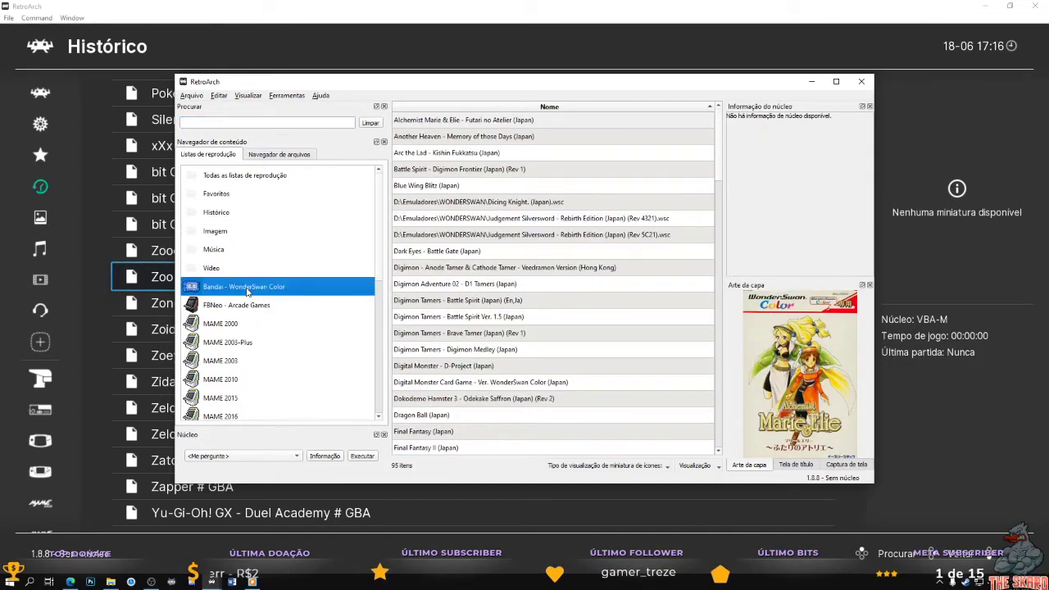
right_click(247, 291)
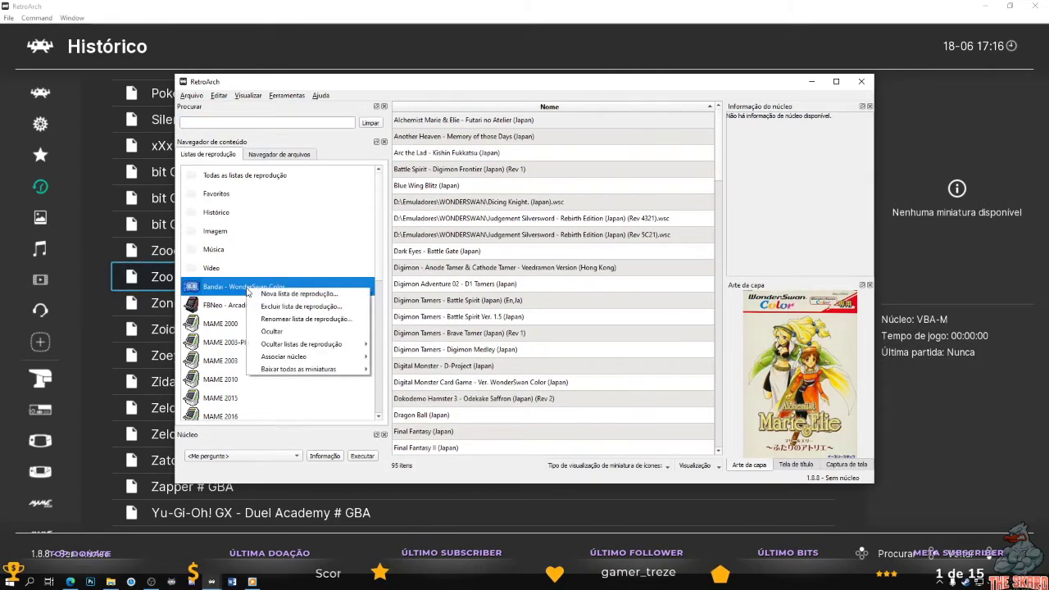
mouse_move(287, 359)
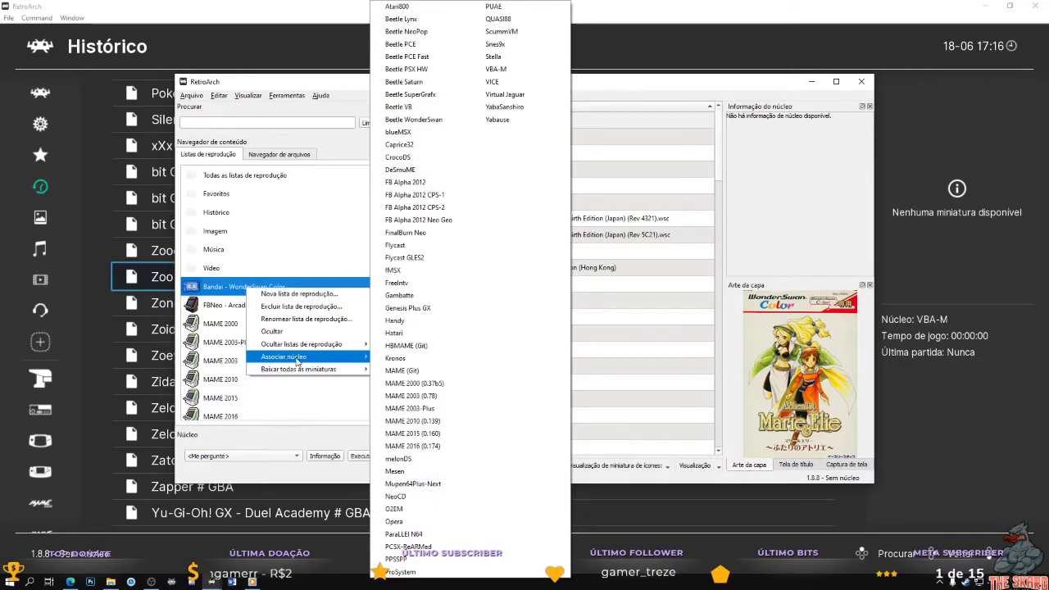
left_click(440, 121)
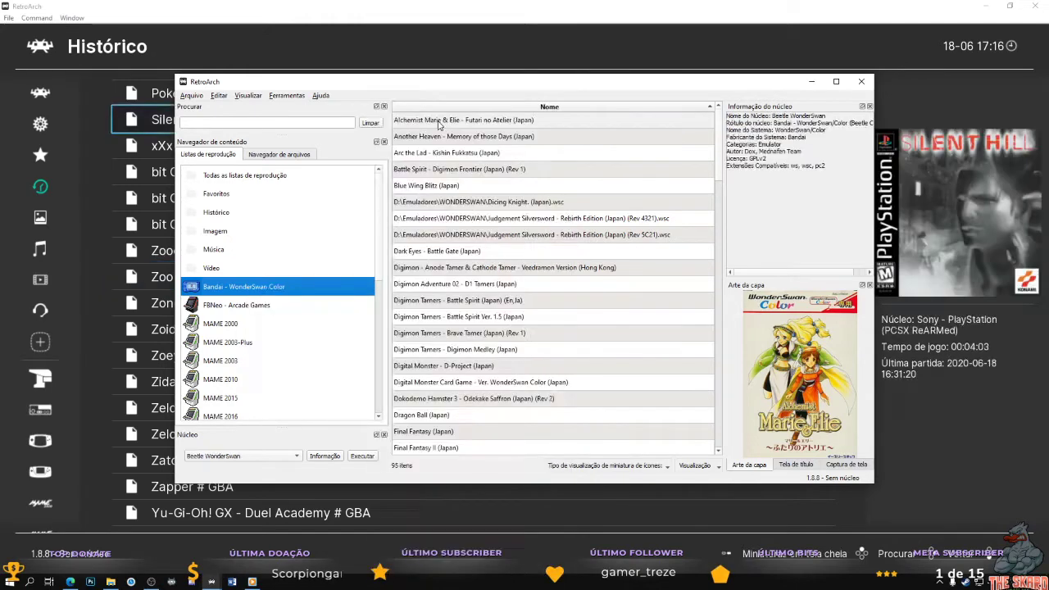
- Associate the FBNeo - Arcade Games playlist with the FinalBurn Neo core
left_click(235, 306)
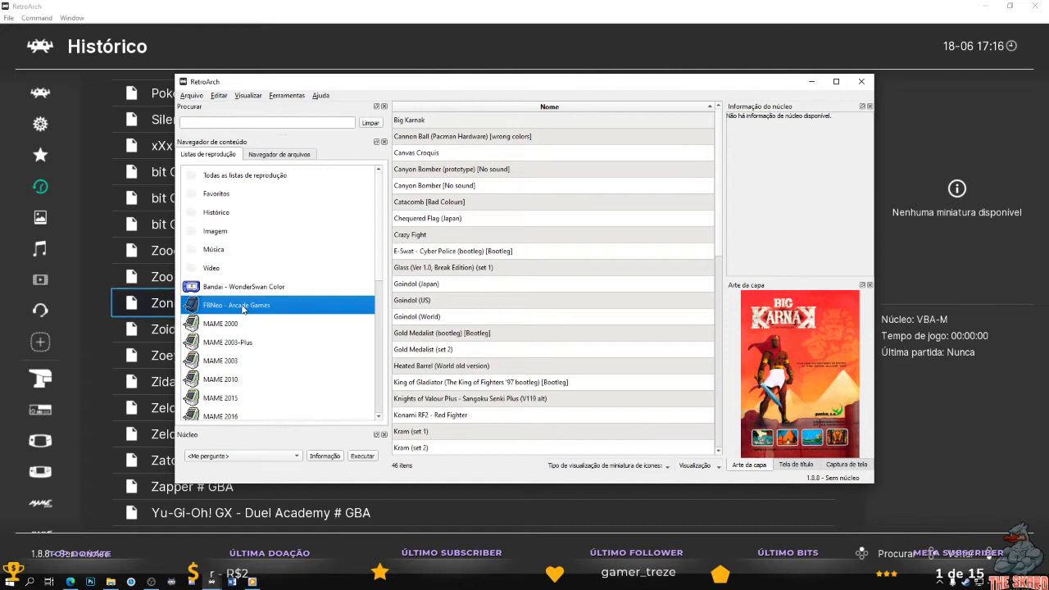
right_click(243, 309)
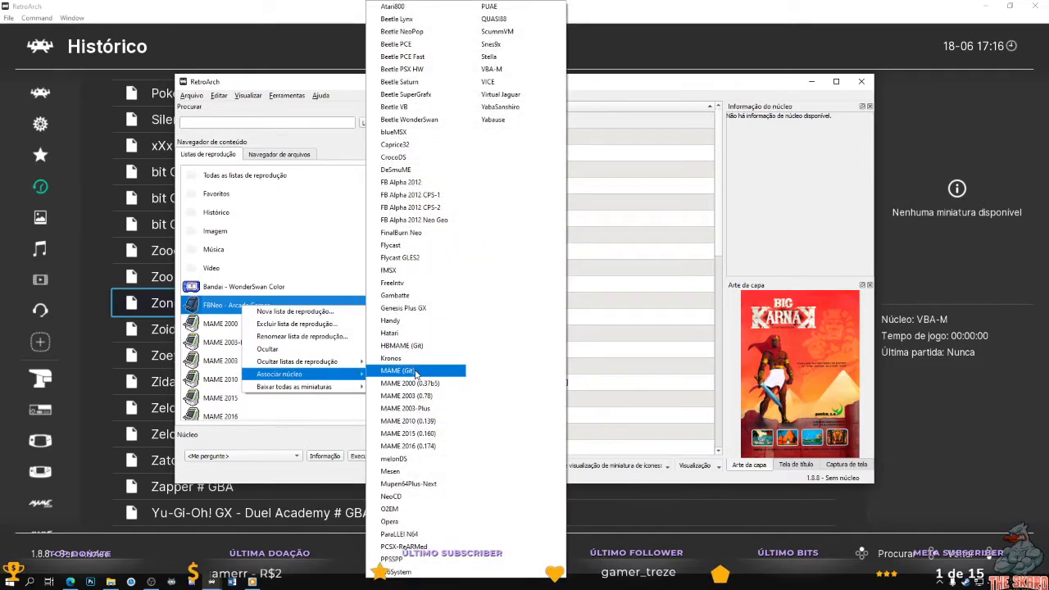
left_click(425, 233)
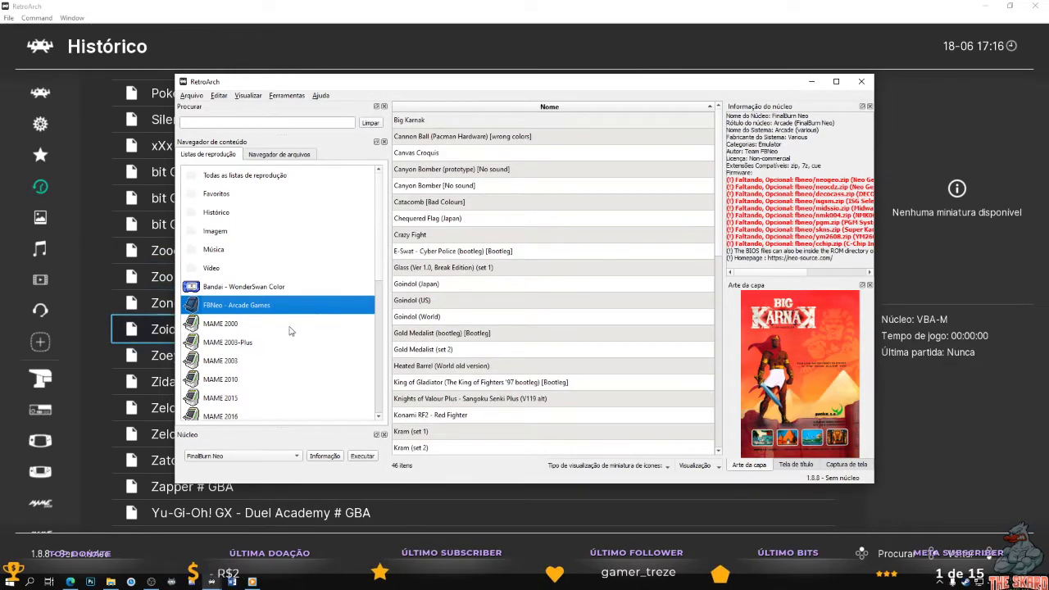
- Associate the MAME 2000 playlist with the MAME 2000 (0.37b5) core
left_click(249, 324)
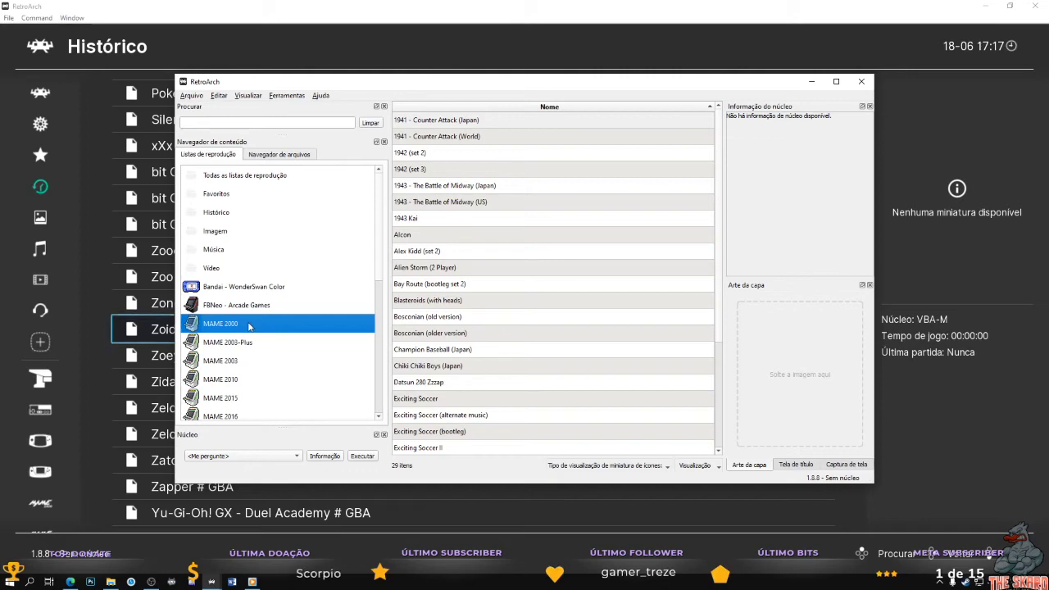
right_click(249, 325)
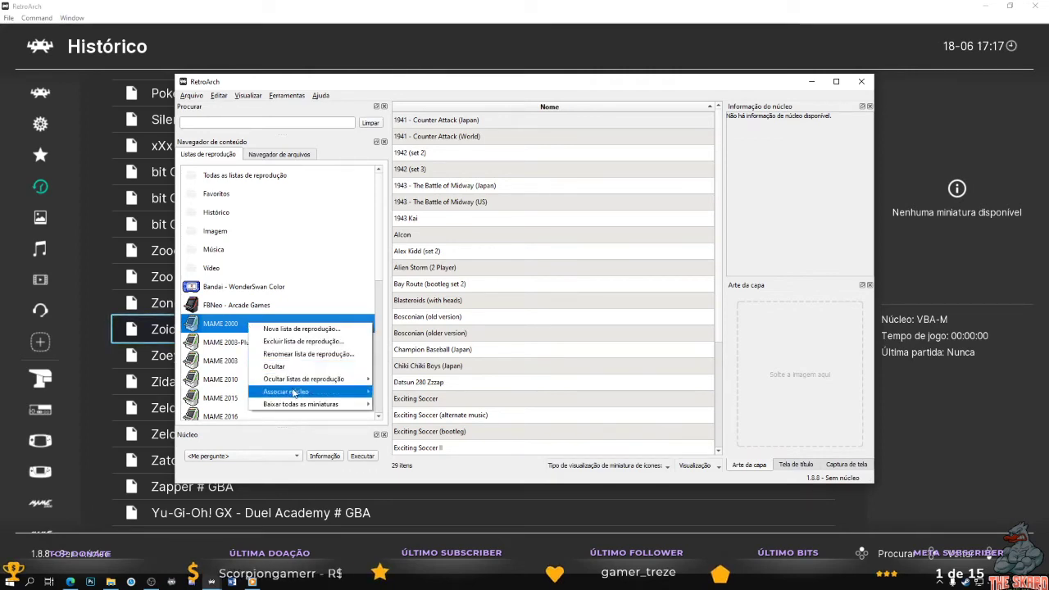
mouse_move(293, 393)
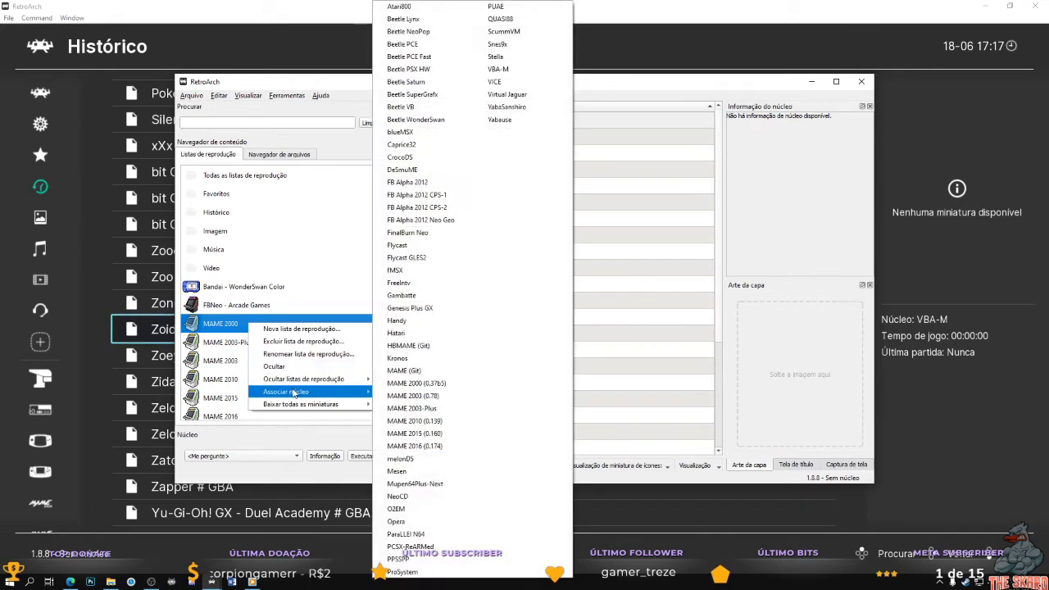
left_click(427, 383)
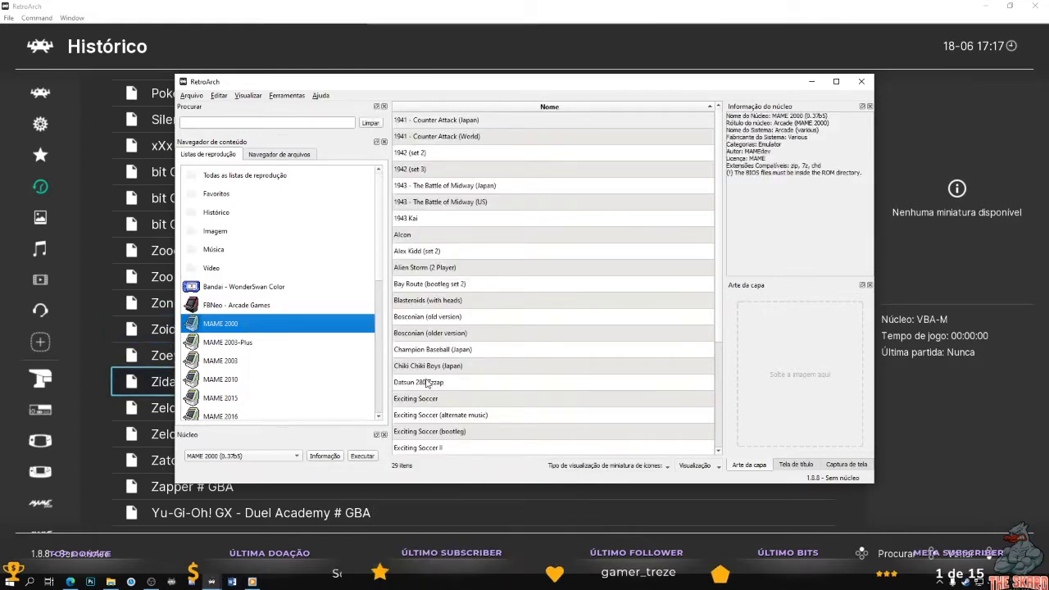
- Associate the MAME 2003-Plus playlist with the MAME 2003-Plus core
left_click(242, 346)
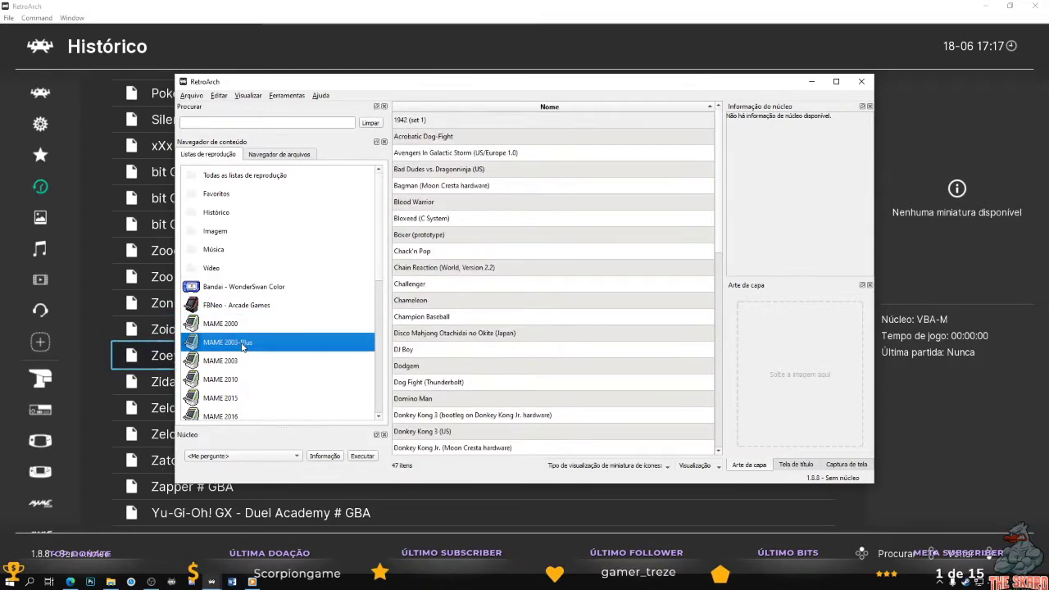
right_click(243, 347)
mouse_move(300, 414)
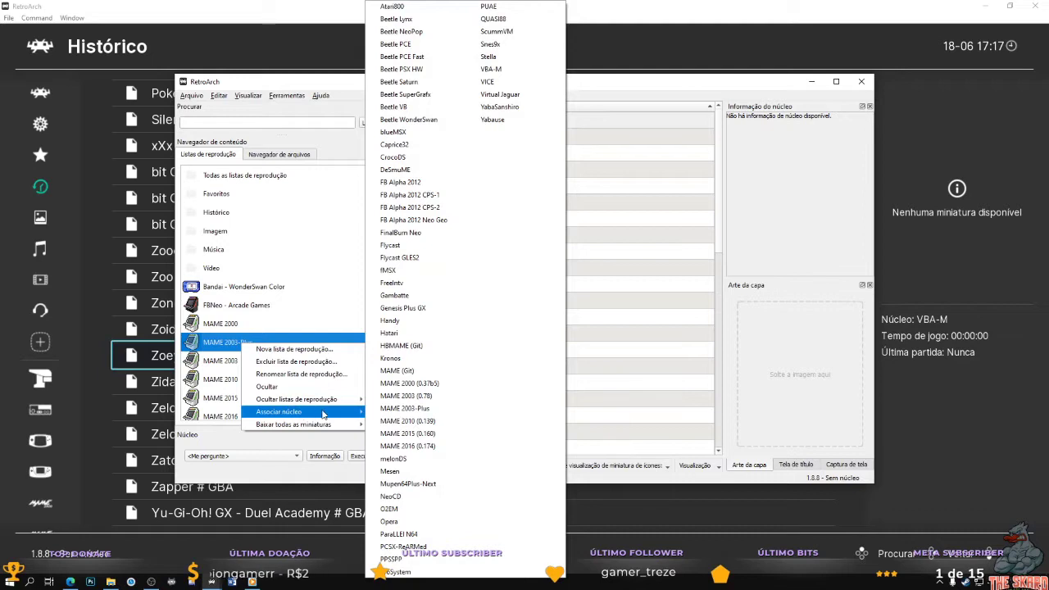
left_click(423, 412)
- Associate the MAME 2003 playlist with the MAME 2003 (0.78) core
left_click(252, 363)
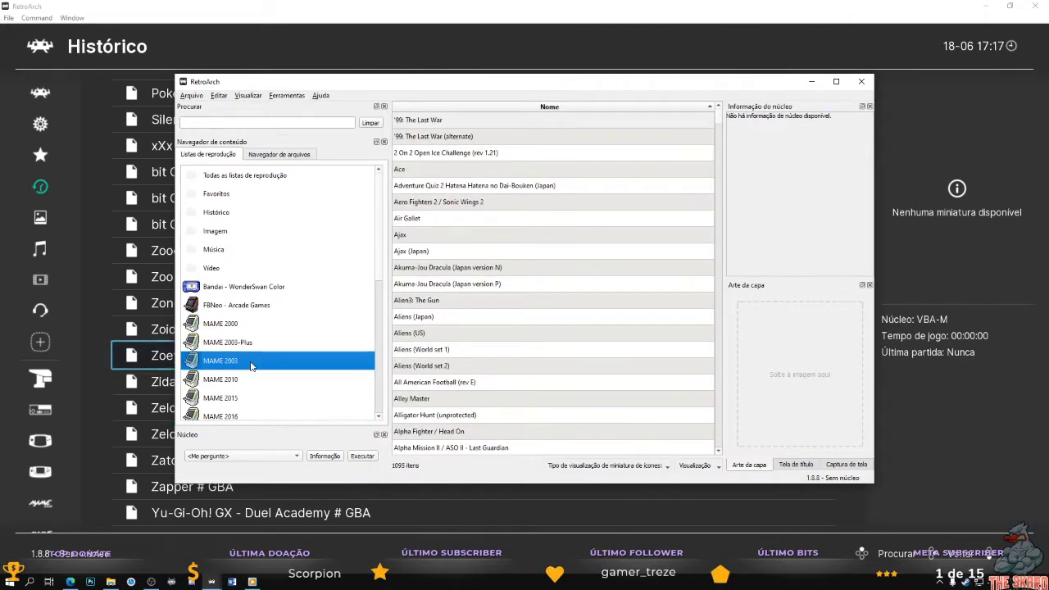
right_click(252, 366)
mouse_move(361, 431)
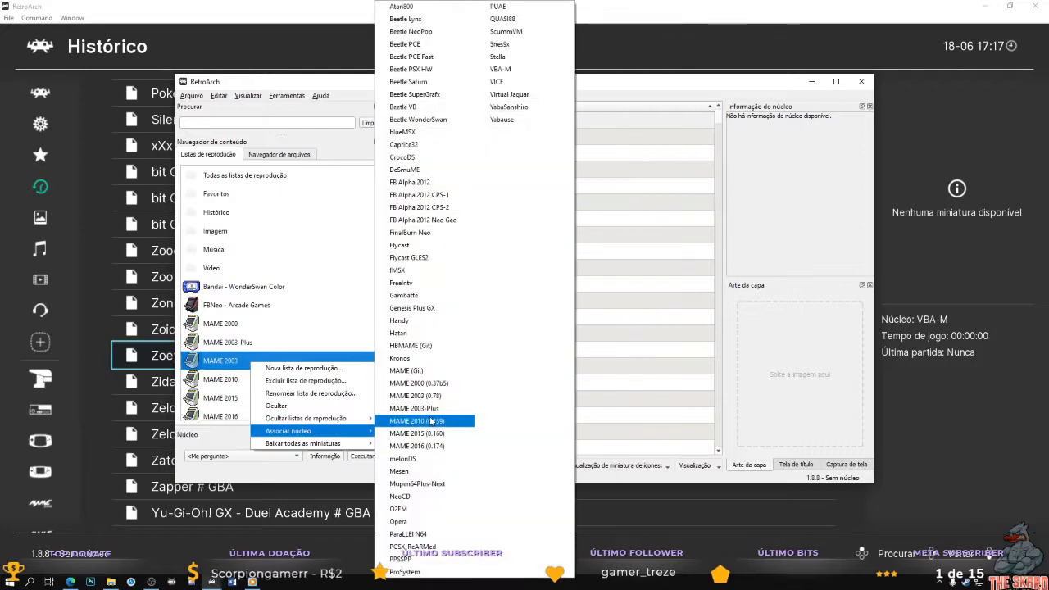
left_click(437, 408)
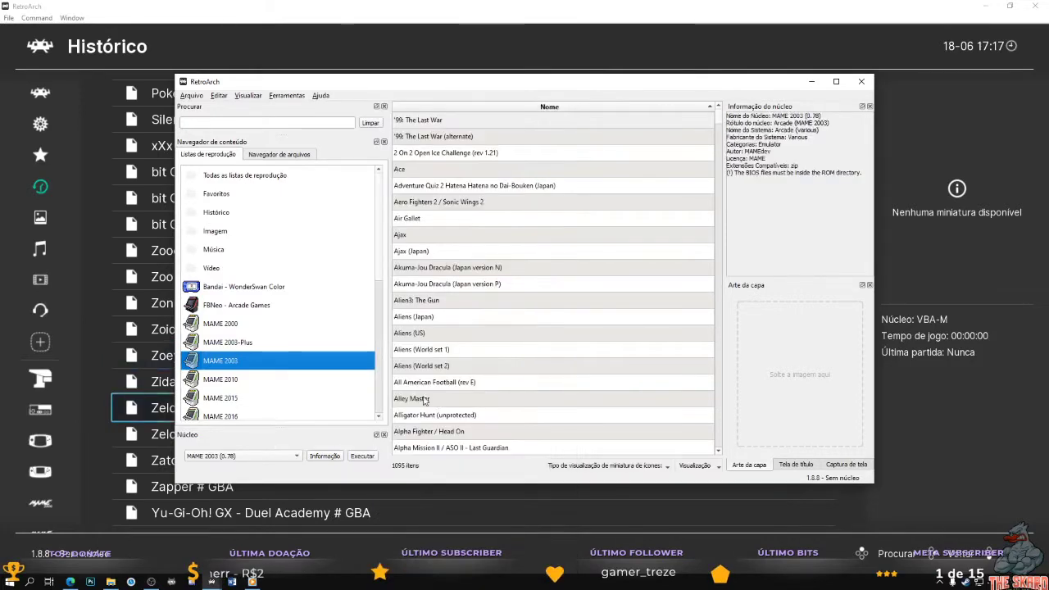
- Associate the MAME 2010 playlist with the MAME 2010 (0.139) core
left_click(261, 381)
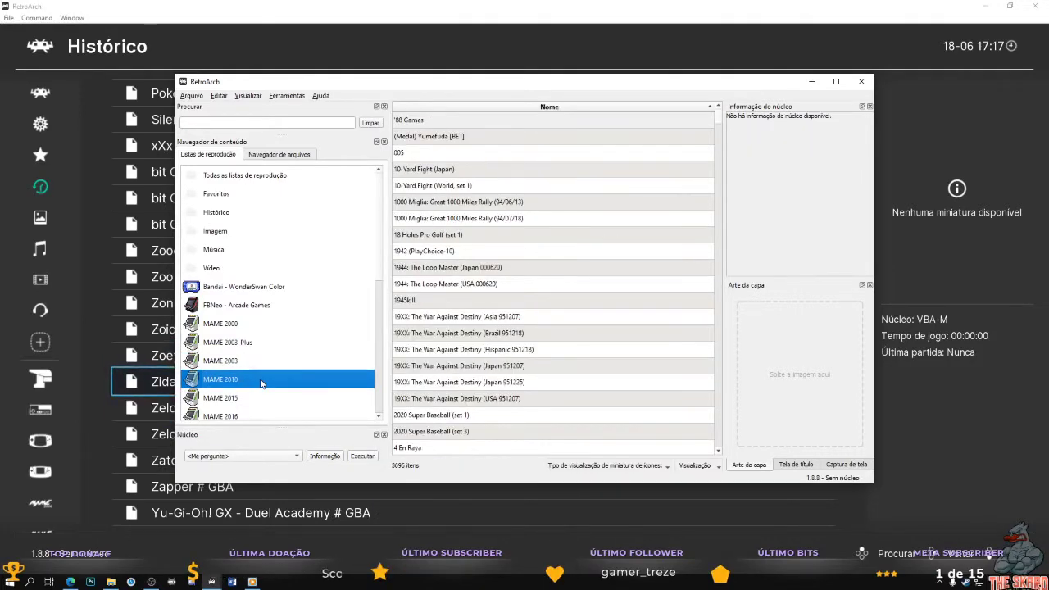
right_click(261, 383)
mouse_move(331, 449)
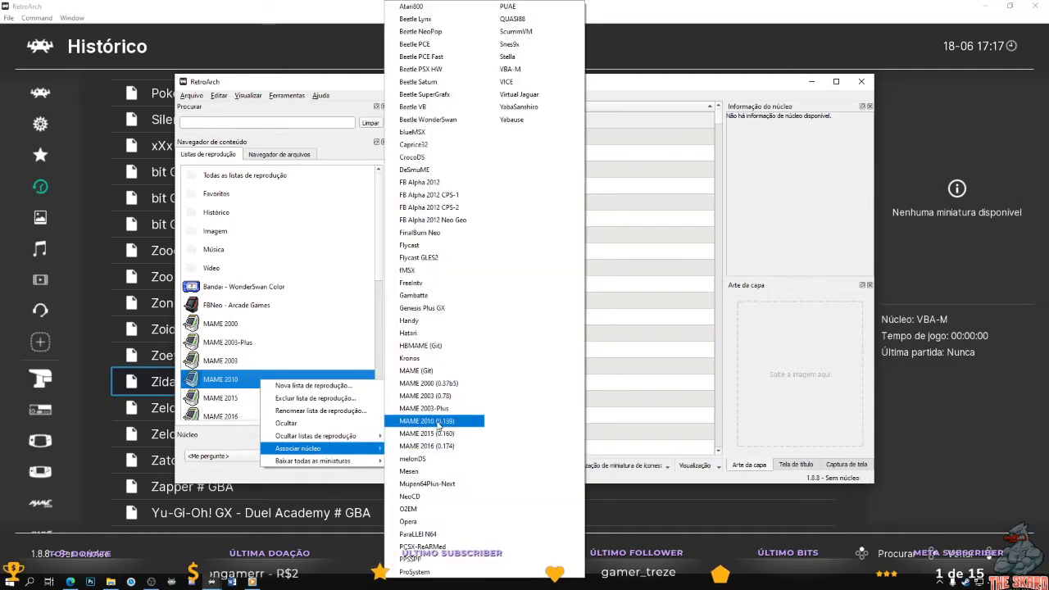
left_click(439, 422)
- Associate the MAME 2015 playlist with the MAME 2015 (0.160) core
left_click(271, 397)
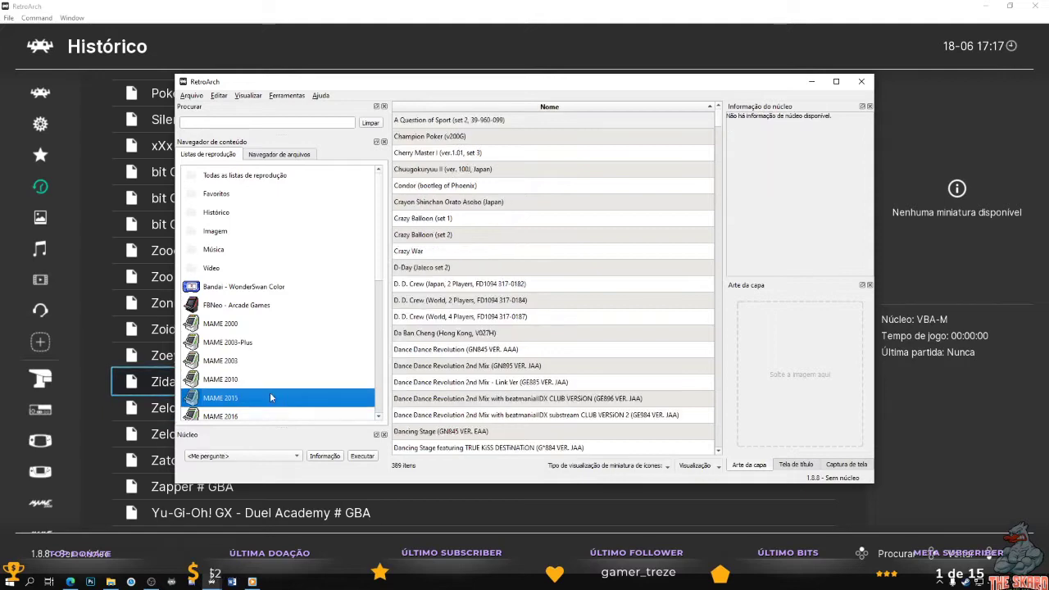
right_click(270, 397)
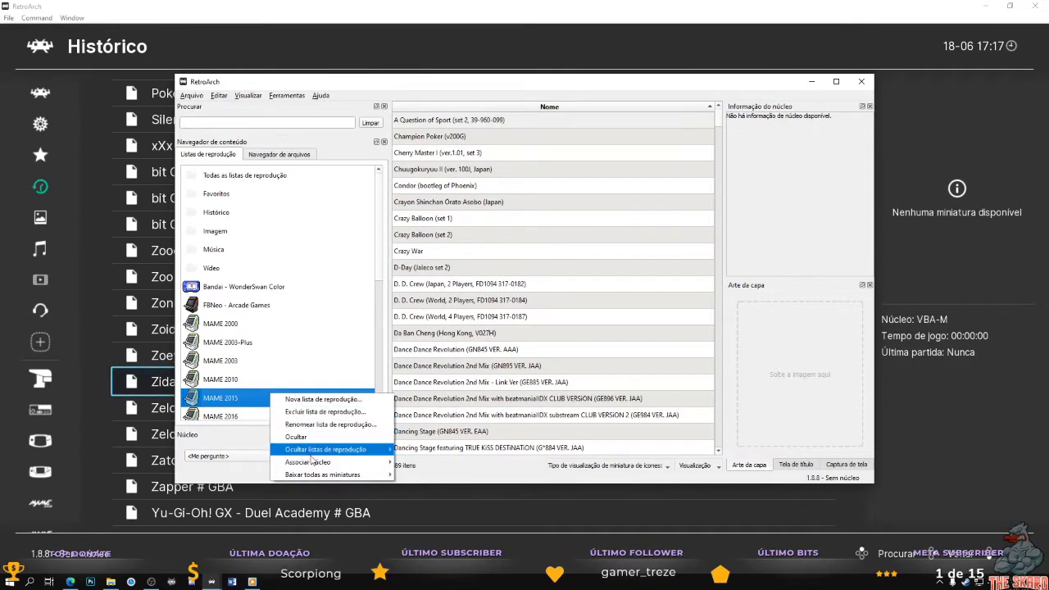
mouse_move(312, 462)
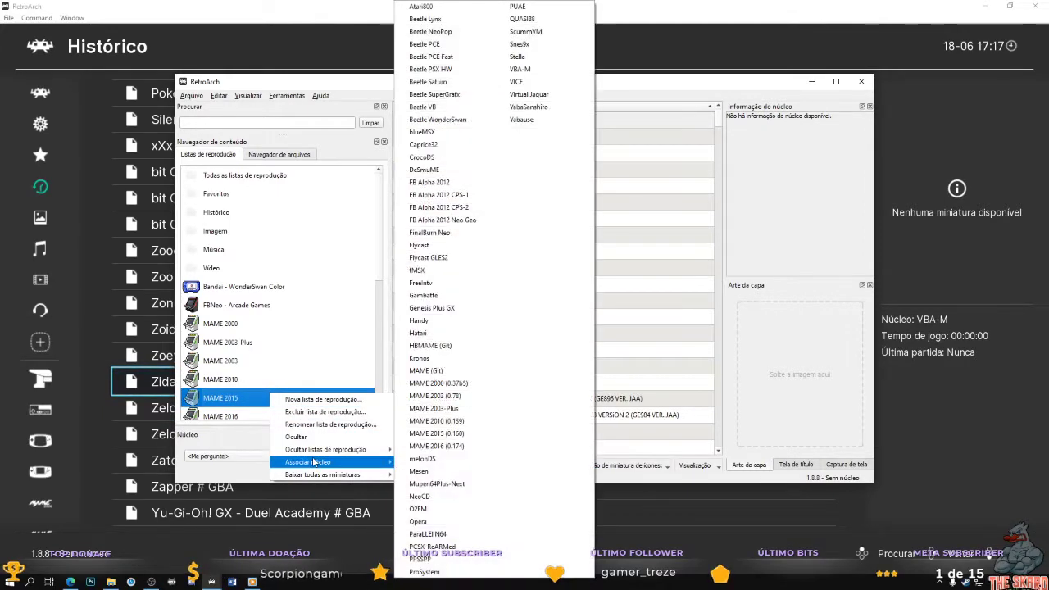
left_click(481, 434)
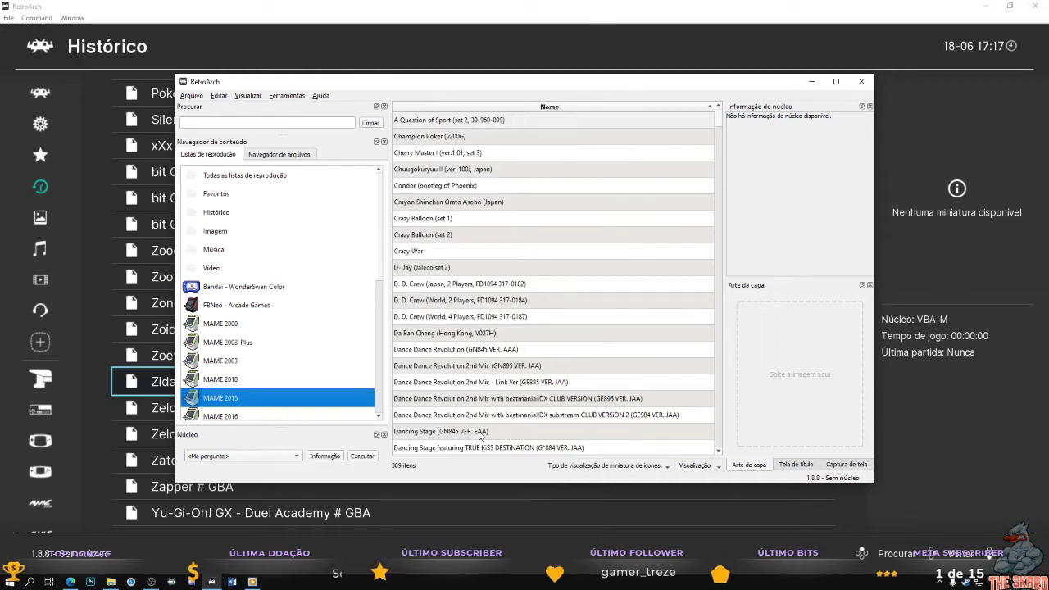
- Associate the MAME 2016 playlist with the MAME 2016 (0.174) core
left_click(294, 417)
right_click(294, 418)
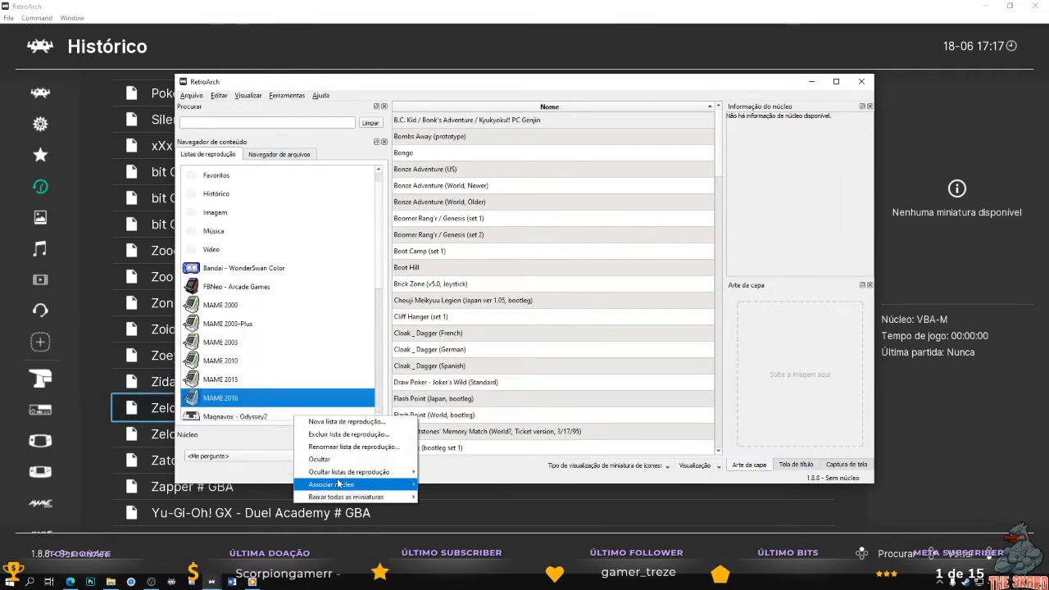
mouse_move(344, 490)
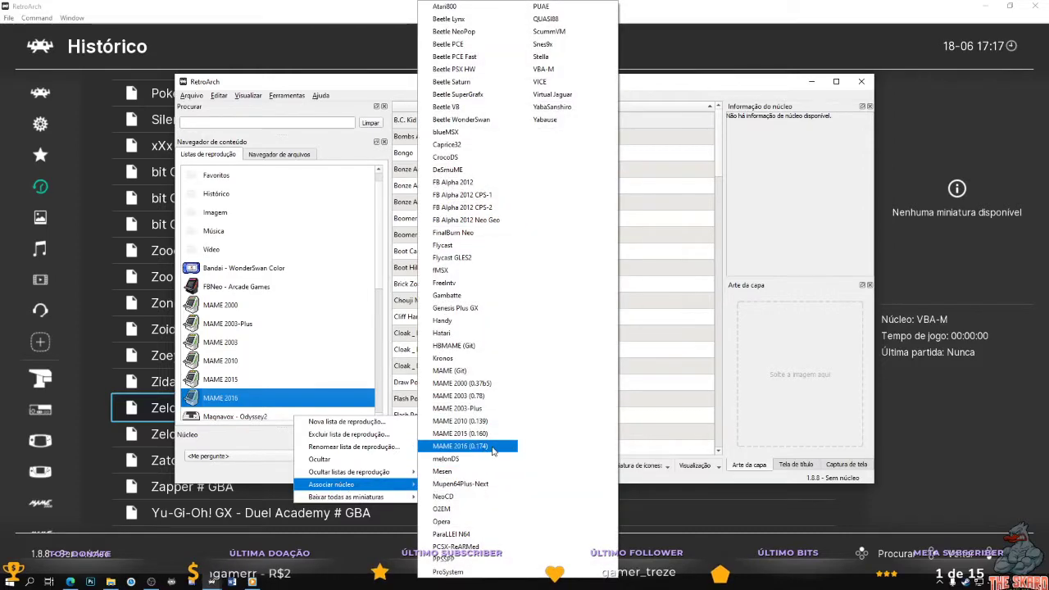
left_click(492, 449)
- Associate the Magnavox - Odyssey2 playlist with the O2EM core
scroll(270, 370, "down", 1)
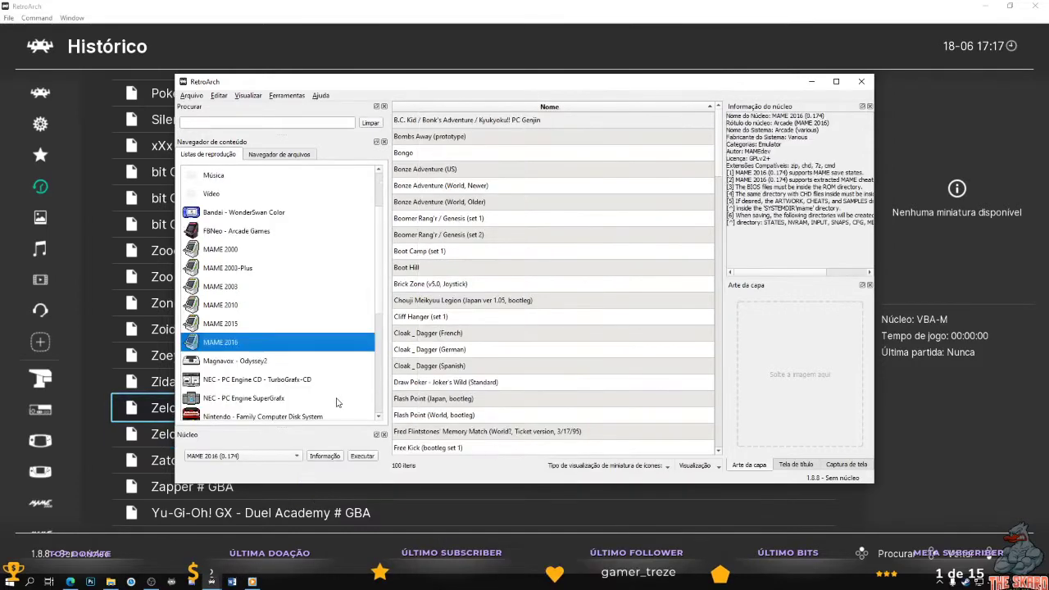
left_click(268, 364)
right_click(265, 365)
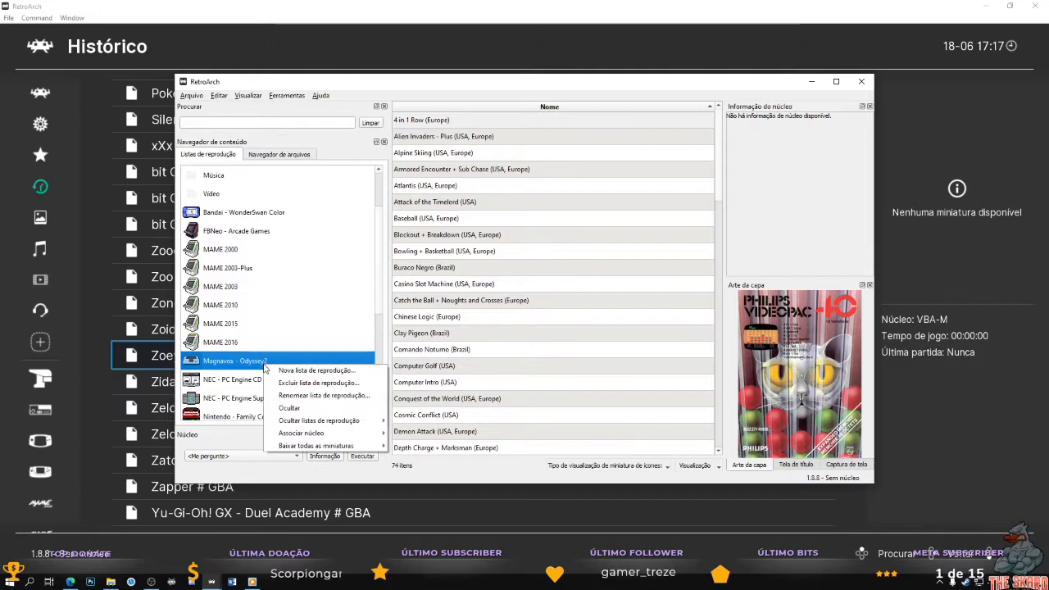
mouse_move(348, 434)
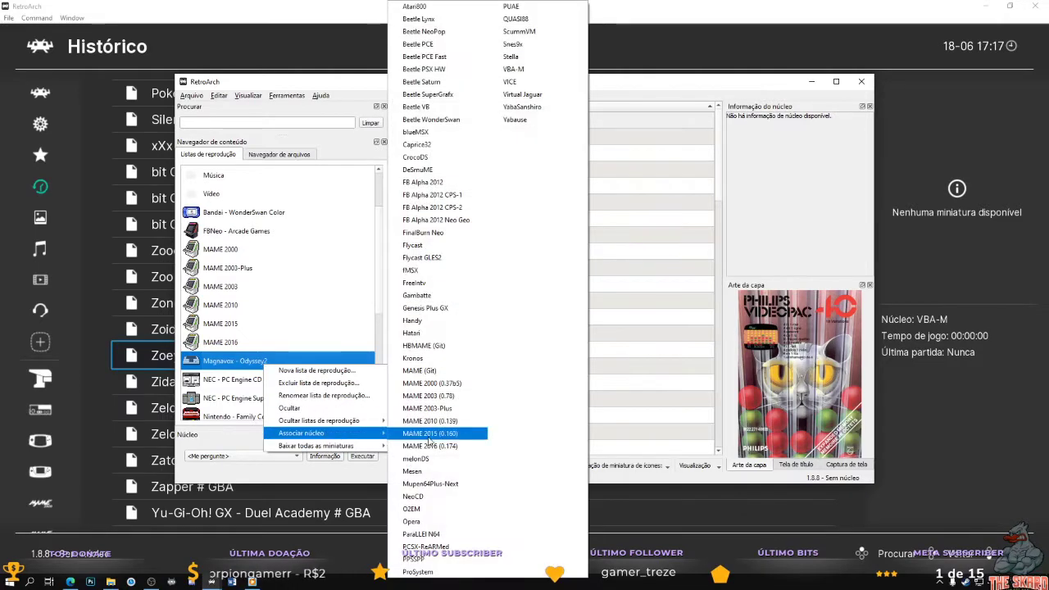
left_click(440, 510)
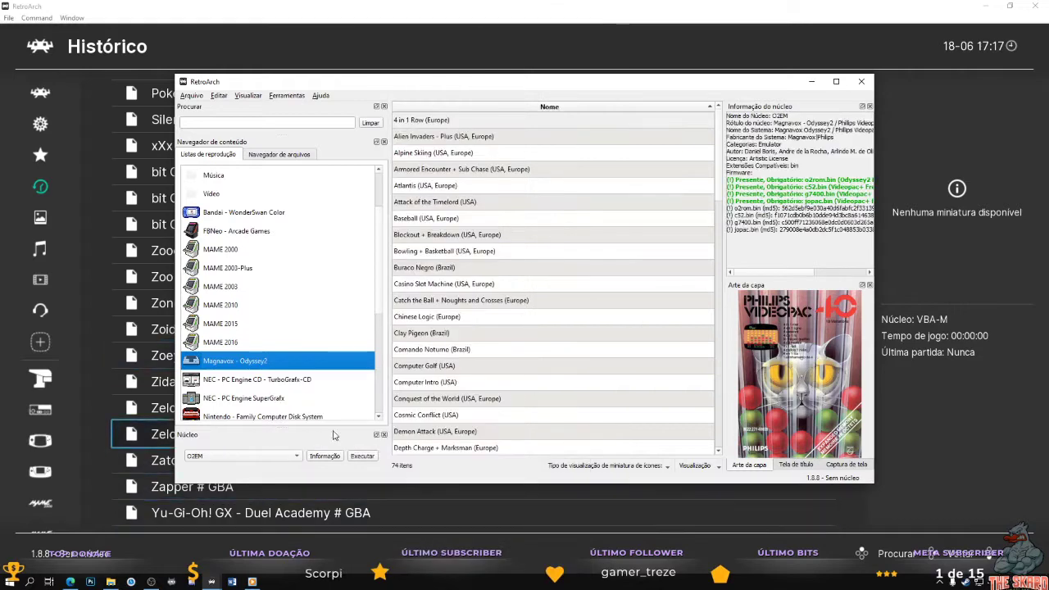
- Associate the NEC - PC Engine CD - TurboGrafx-CD playlist with the Beetle SuperGrafx core
left_click(278, 379)
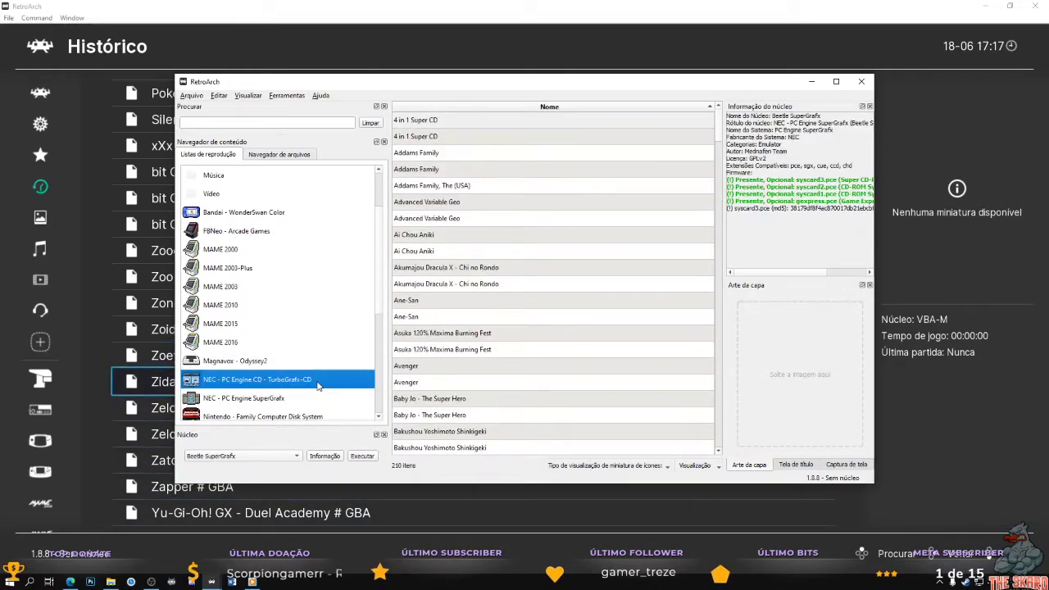
right_click(324, 384)
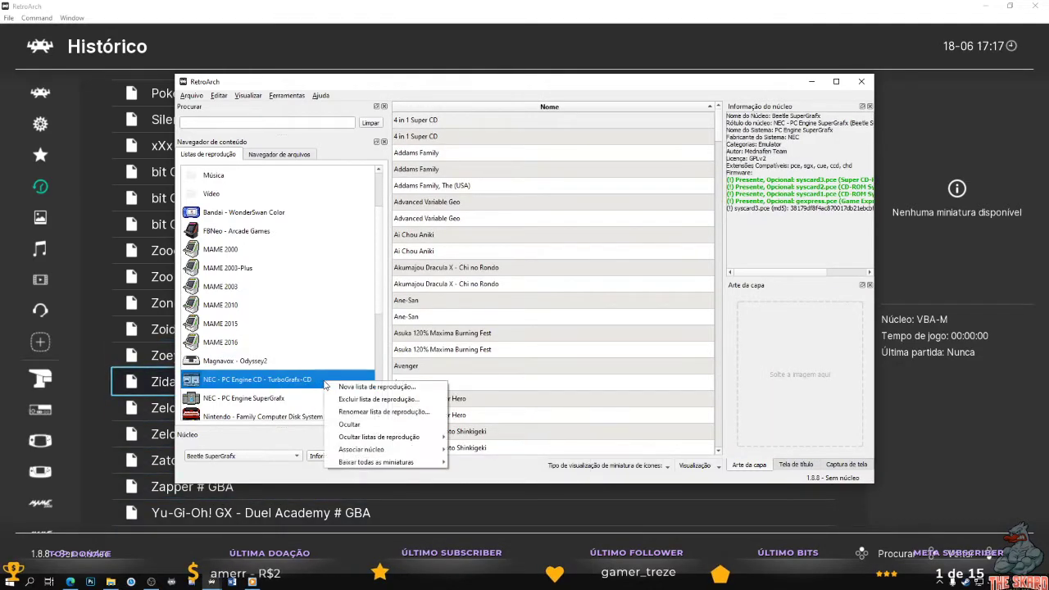
mouse_move(382, 452)
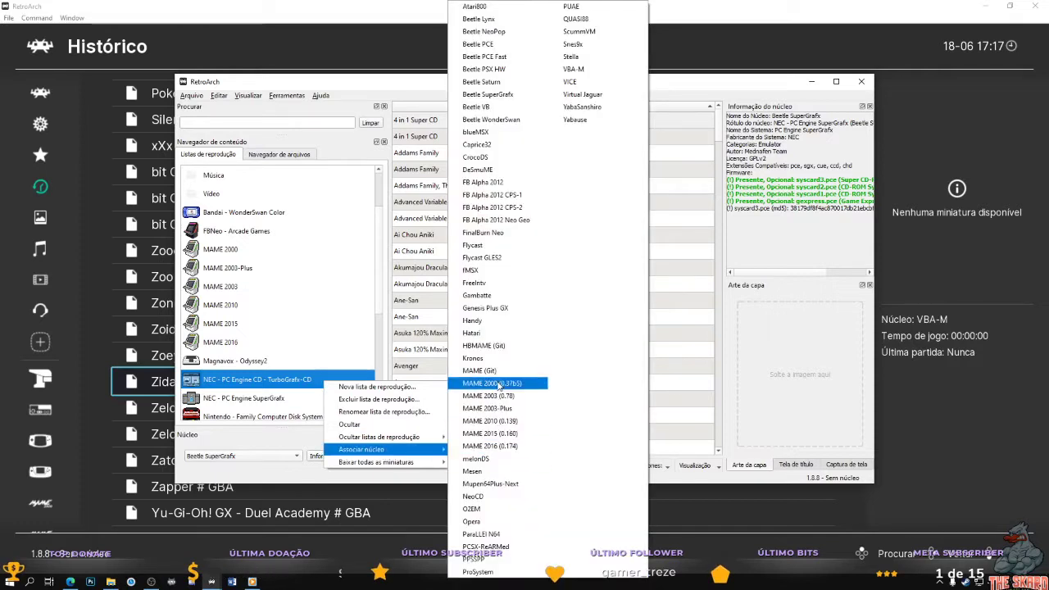
left_click(525, 99)
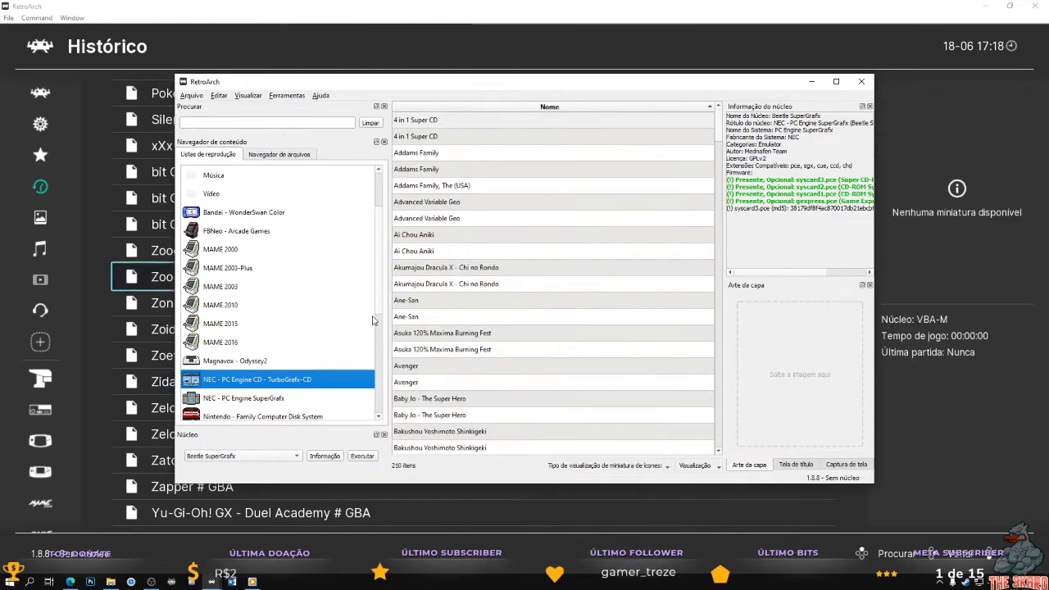
- Associate the NEC - PC Engine SuperGrafx playlist with the Beetle SuperGrafx core
left_click(279, 400)
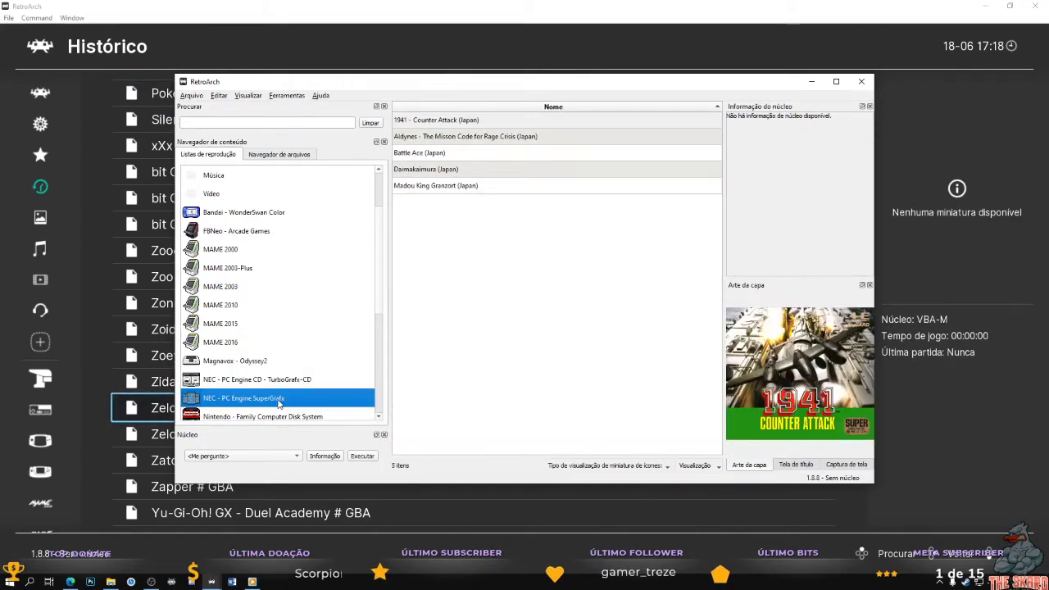
right_click(279, 402)
mouse_move(328, 469)
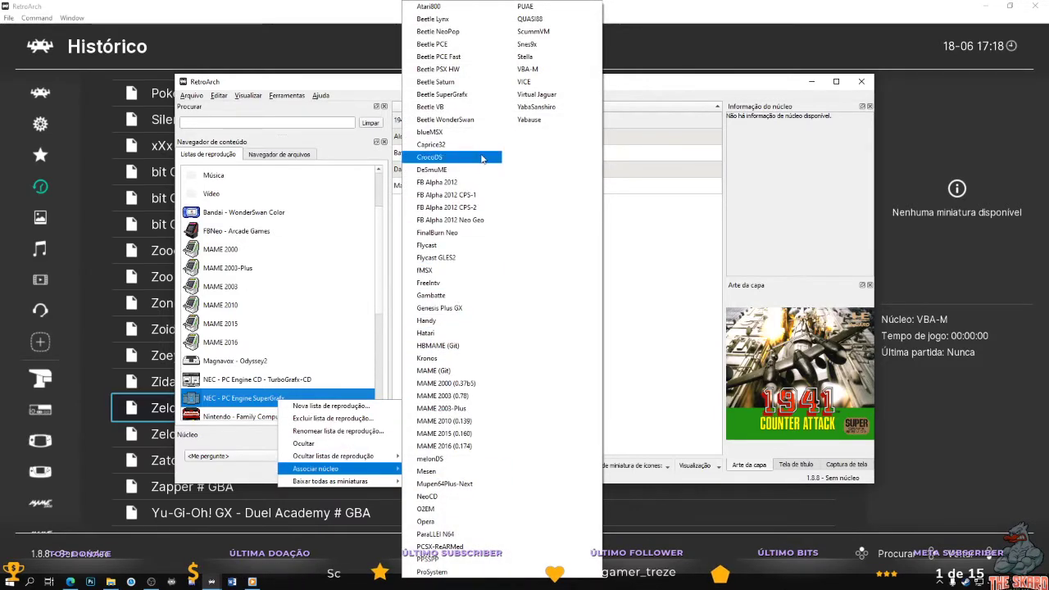
left_click(479, 94)
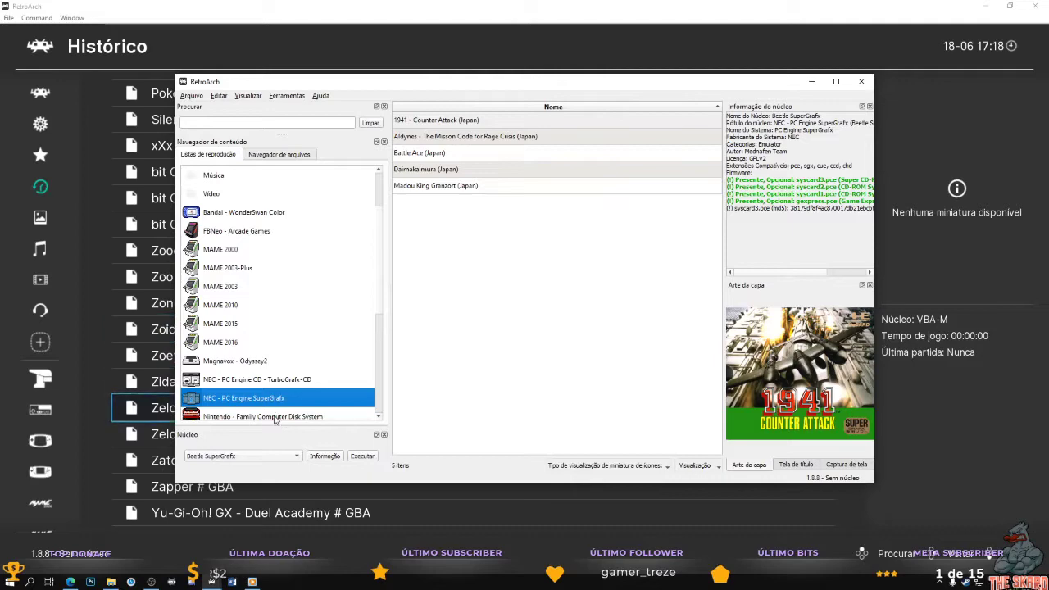
- Associate the Nintendo - Family Computer Disk System playlist with the Mesen core
left_click(274, 418)
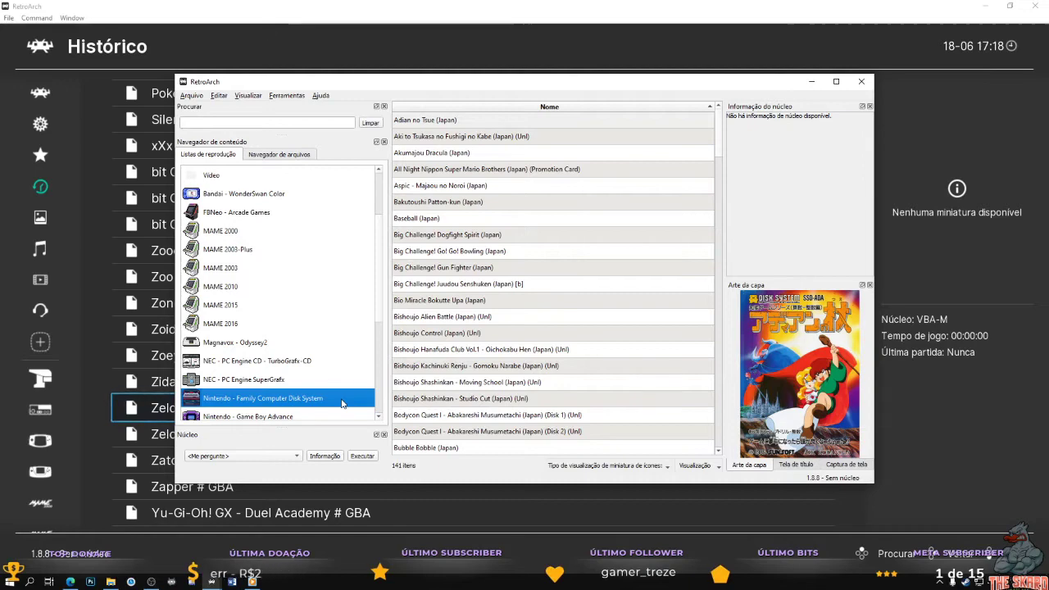
right_click(343, 403)
mouse_move(390, 470)
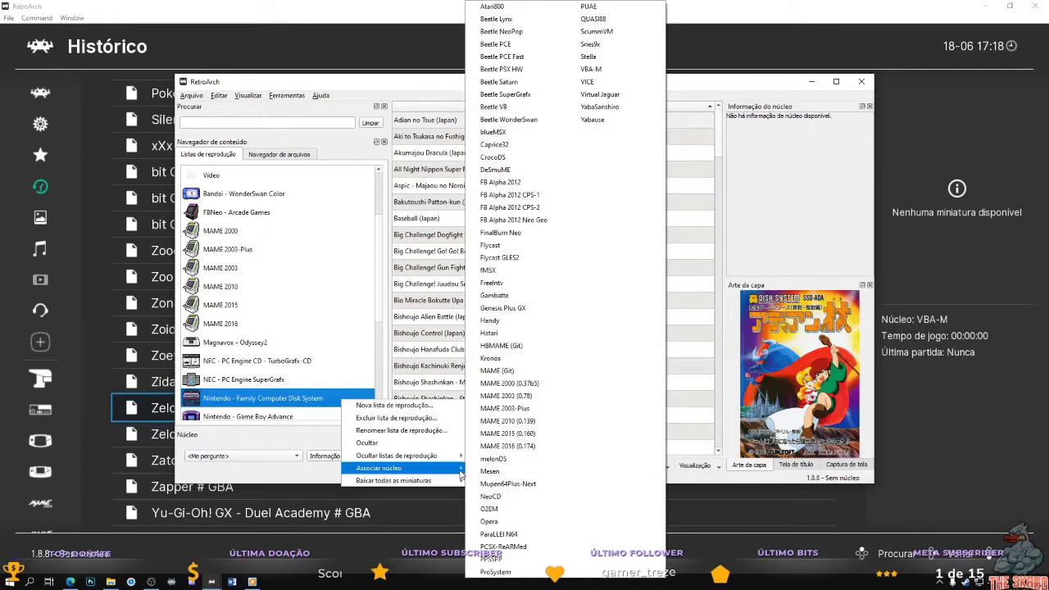
left_click(517, 472)
- Associate the Nintendo - Game Boy Advance playlist with the VBA-M core
left_click(291, 418)
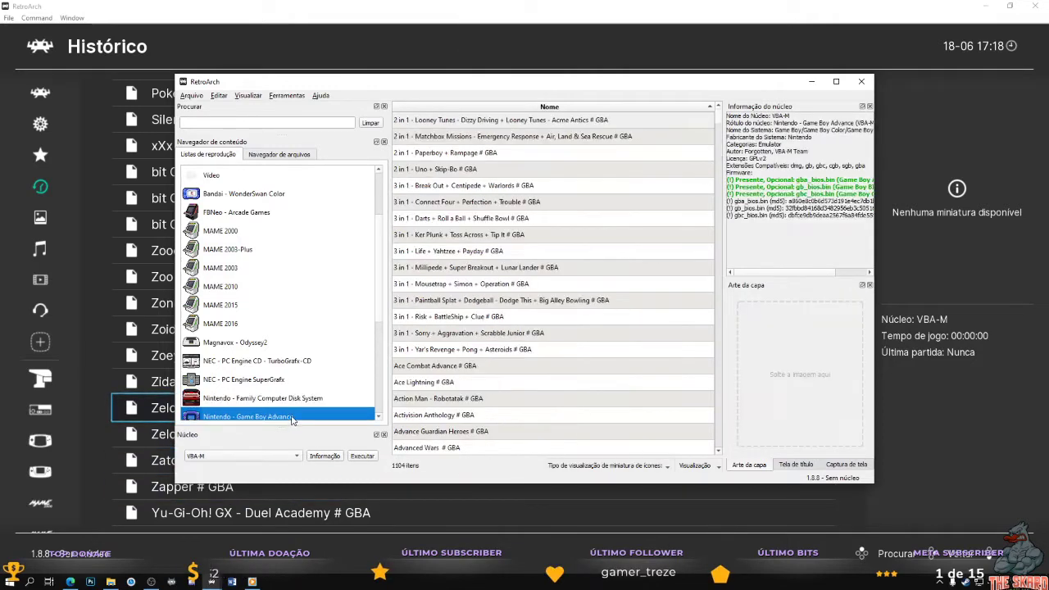
scroll(292, 418, "down", 2)
right_click(281, 346)
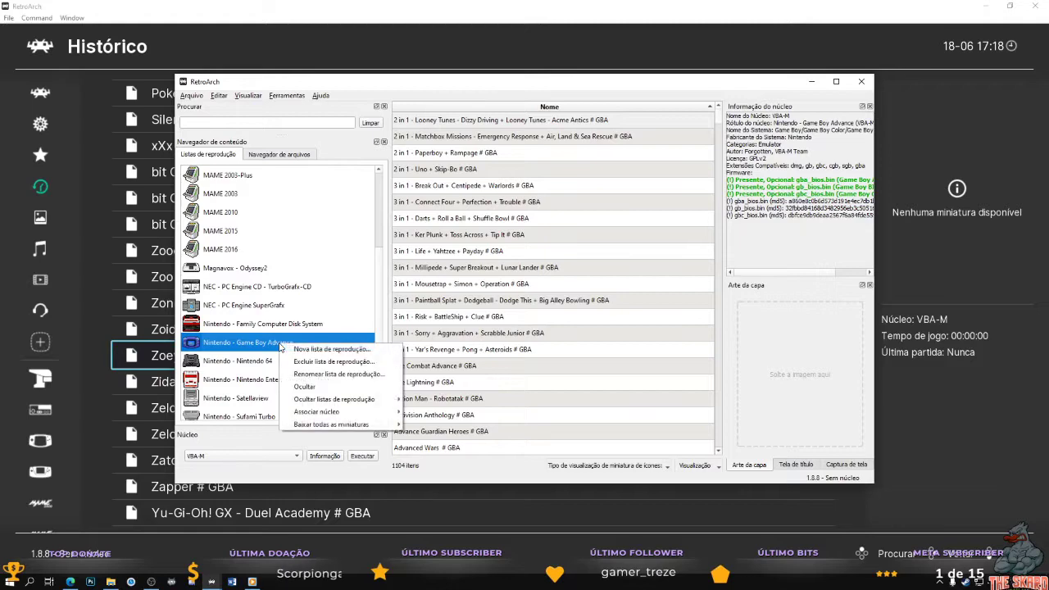
mouse_move(328, 423)
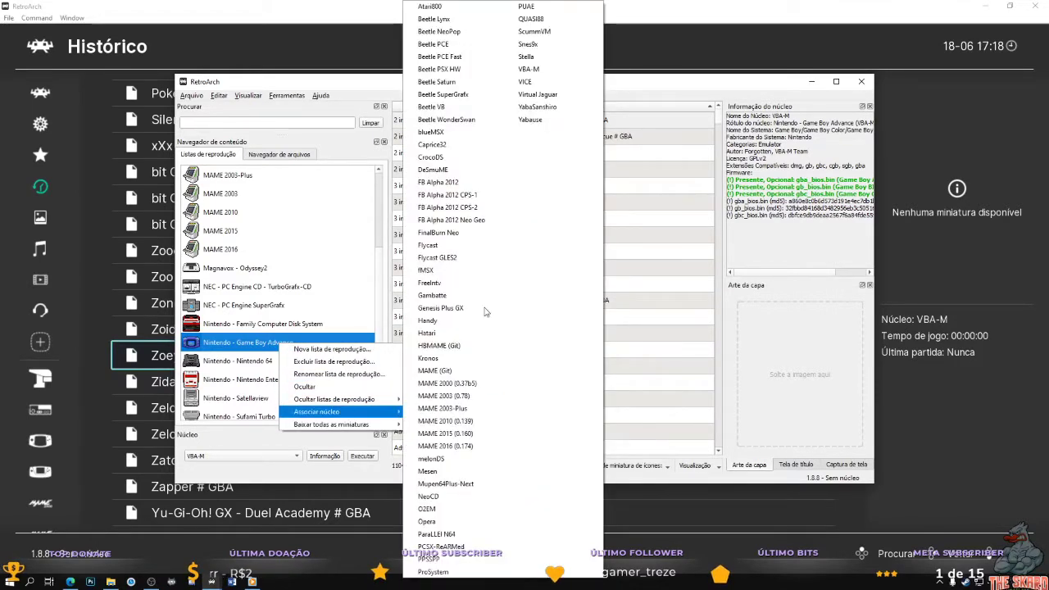
left_click(552, 75)
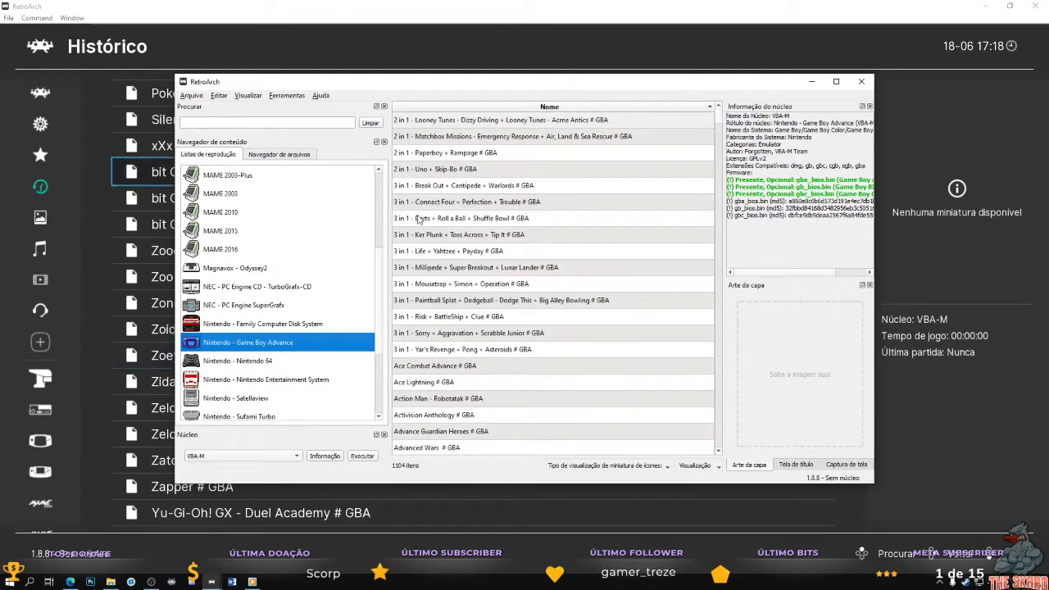
- Associate the Nintendo - Nintendo 64 playlist with the Mupen64Plus-Next core
left_click(283, 367)
right_click(282, 367)
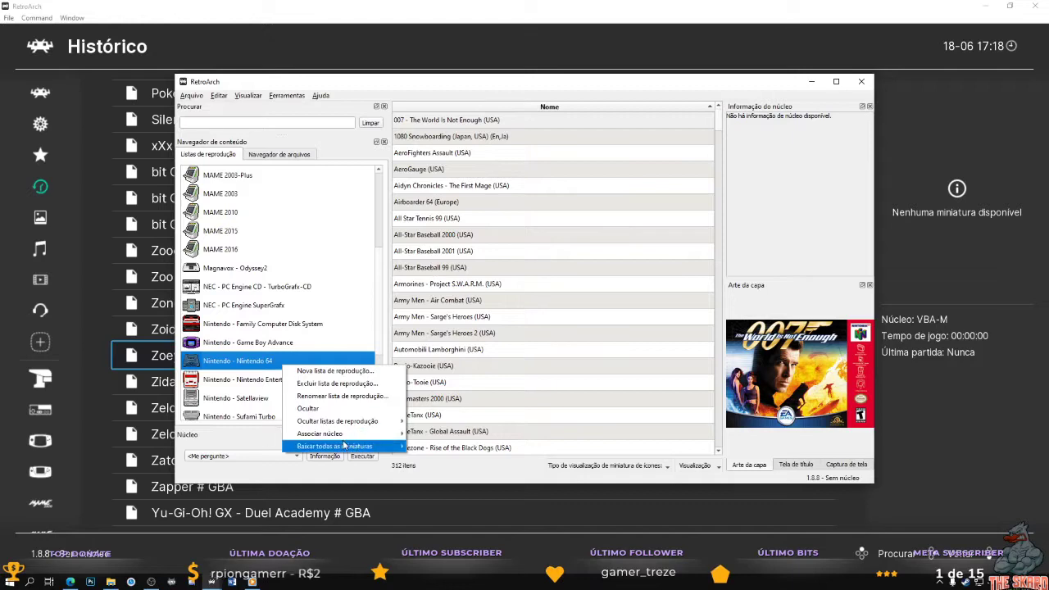
mouse_move(393, 452)
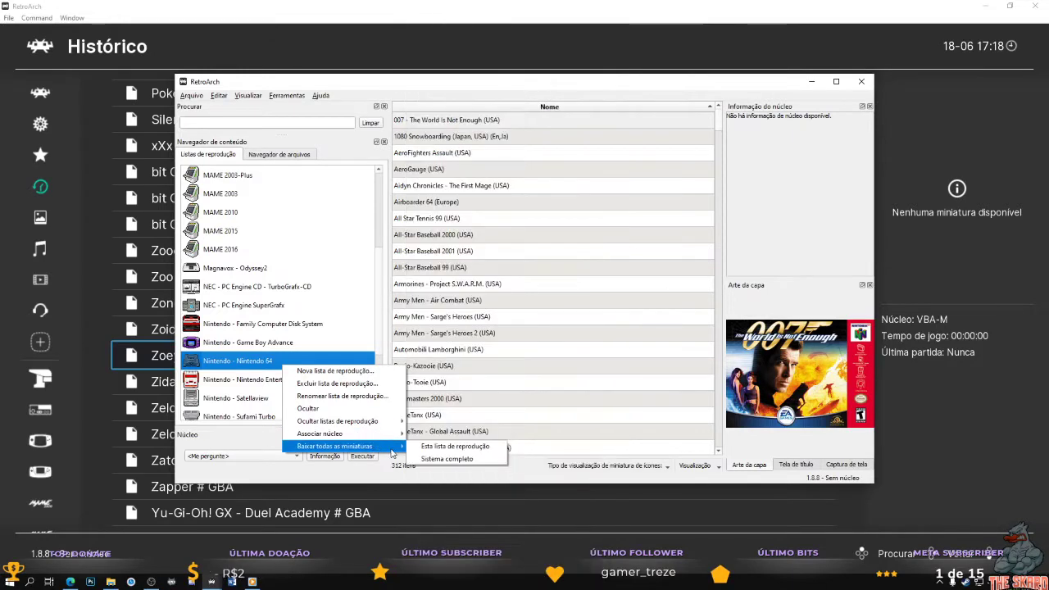
mouse_move(395, 434)
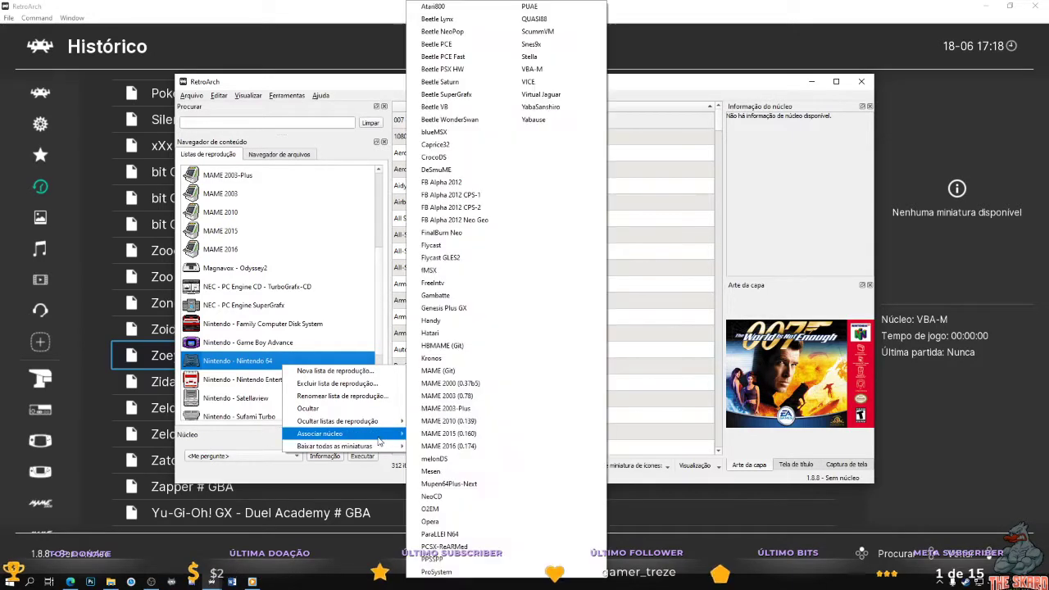
left_click(483, 484)
- Associate the Nintendo - Nintendo Entertainment System playlist with the Mesen core
left_click(293, 381)
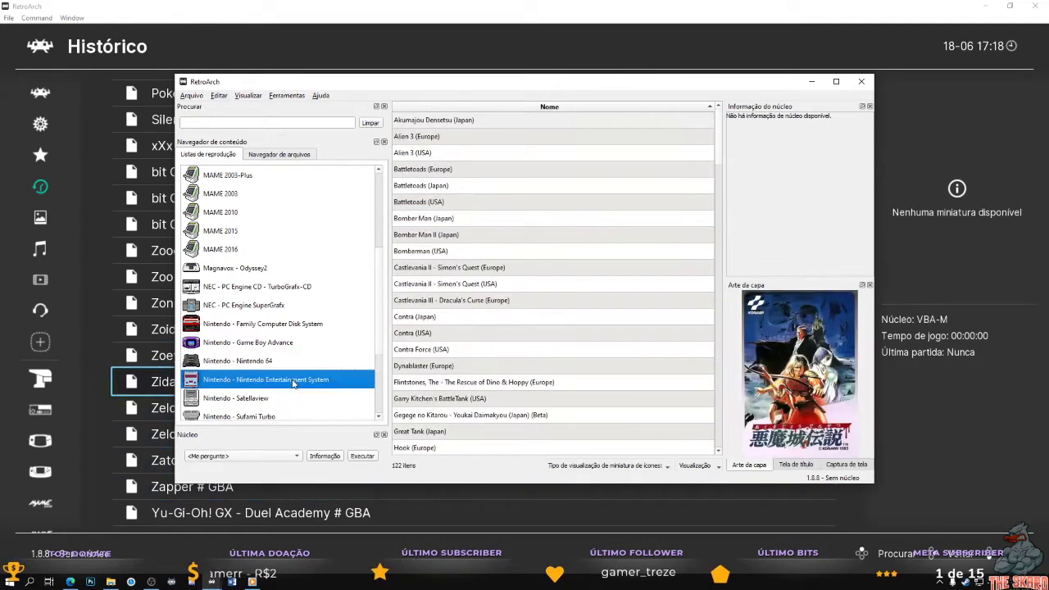
right_click(293, 383)
mouse_move(342, 450)
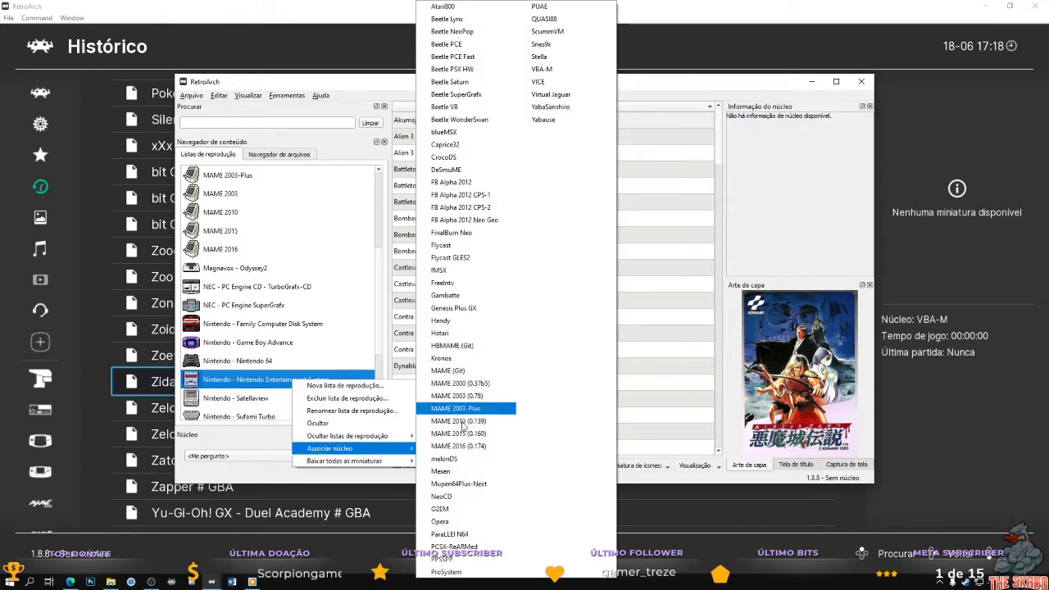
left_click(483, 473)
- Associate the Nintendo - Satellaview playlist with the Snes9x core
left_click(265, 399)
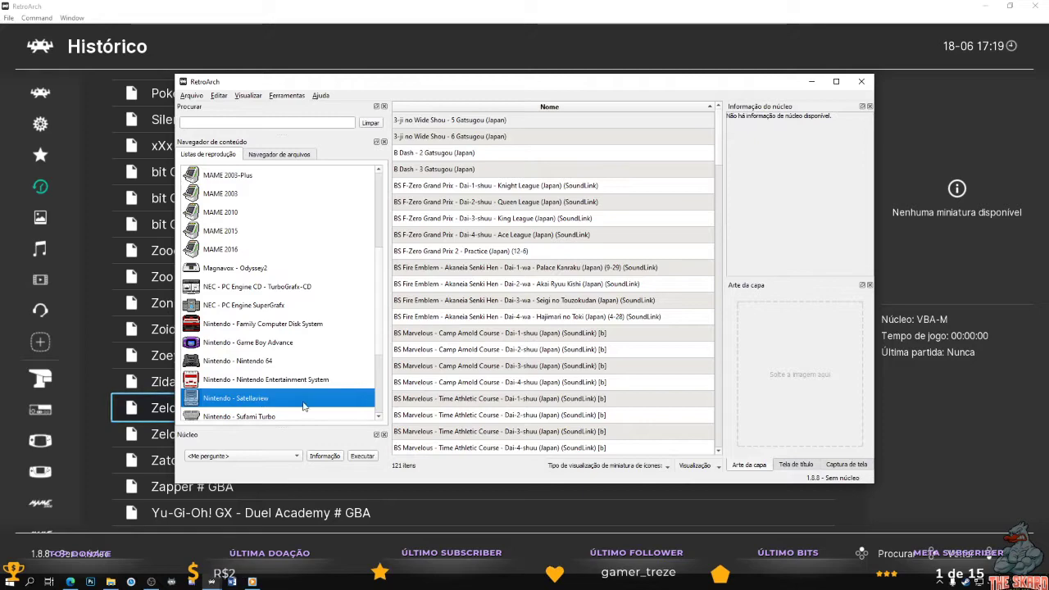
right_click(303, 407)
mouse_move(369, 475)
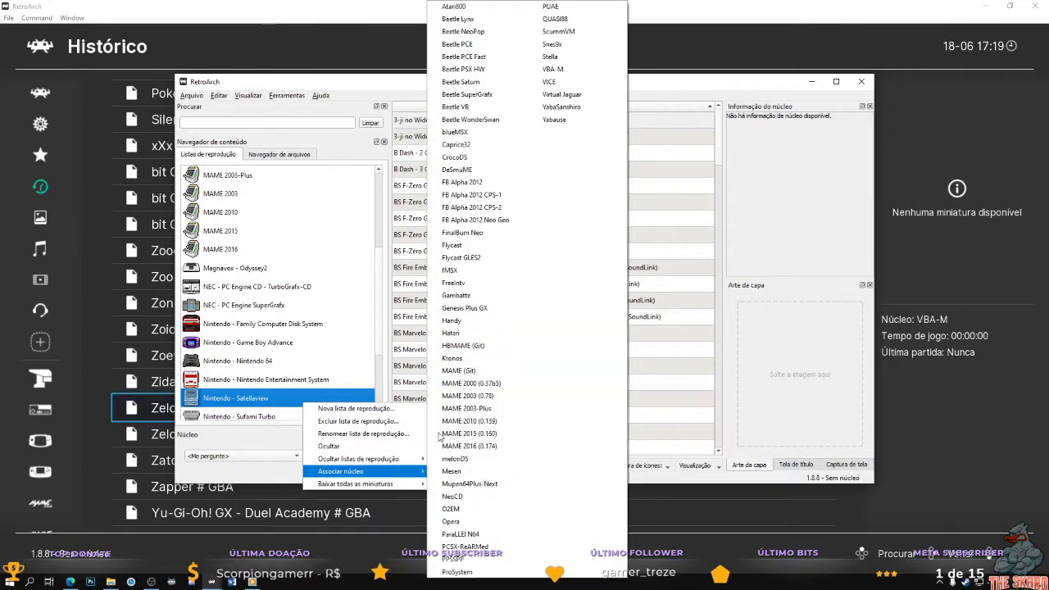
left_click(574, 49)
- Associate the Nintendo - Sufami Turbo playlist with the Snes9x core
scroll(283, 392, "down", 1)
left_click(259, 361)
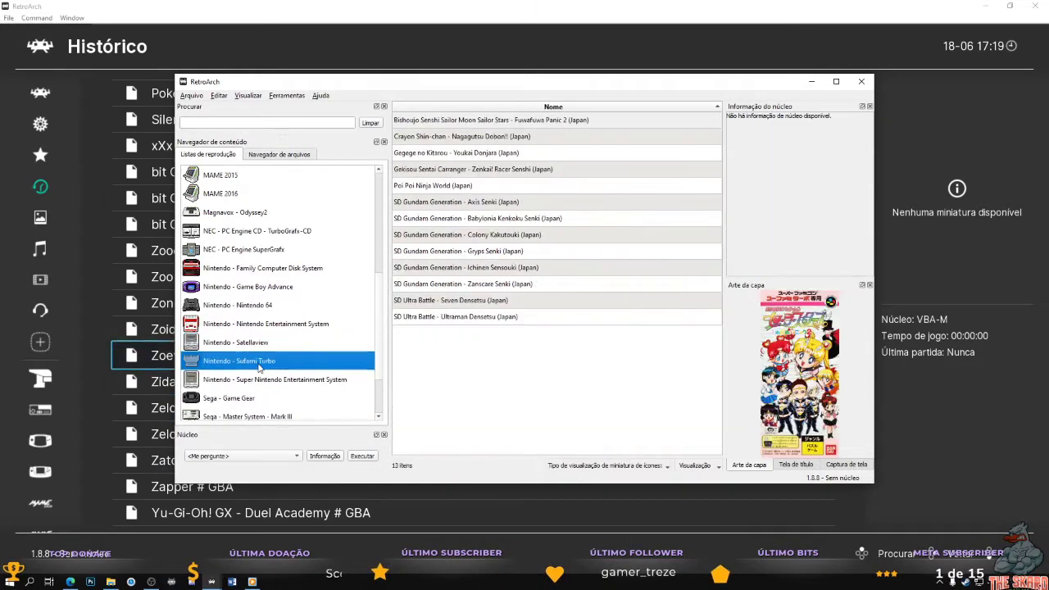
right_click(259, 367)
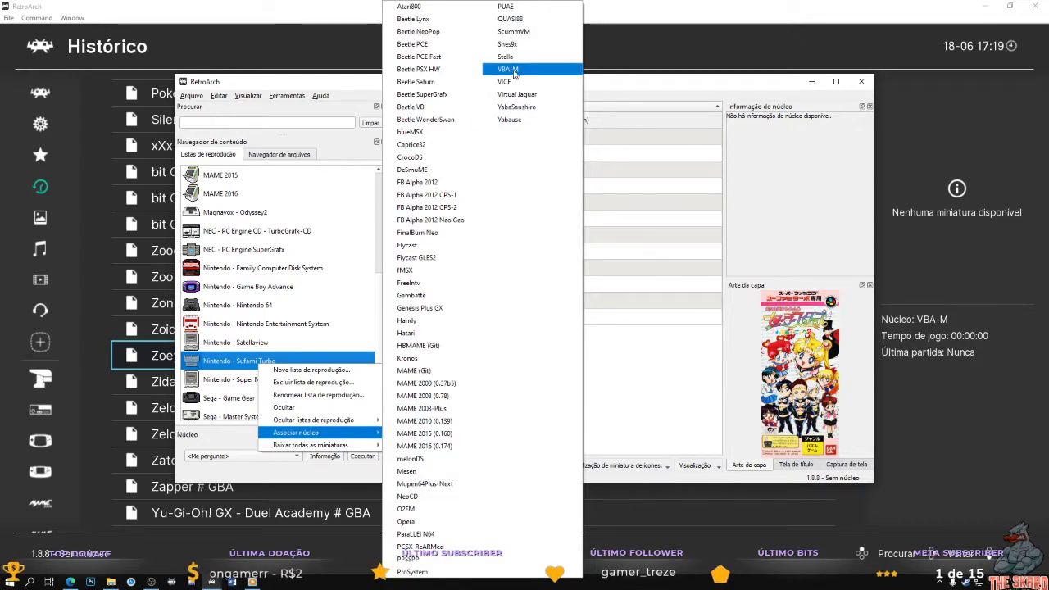
left_click(528, 45)
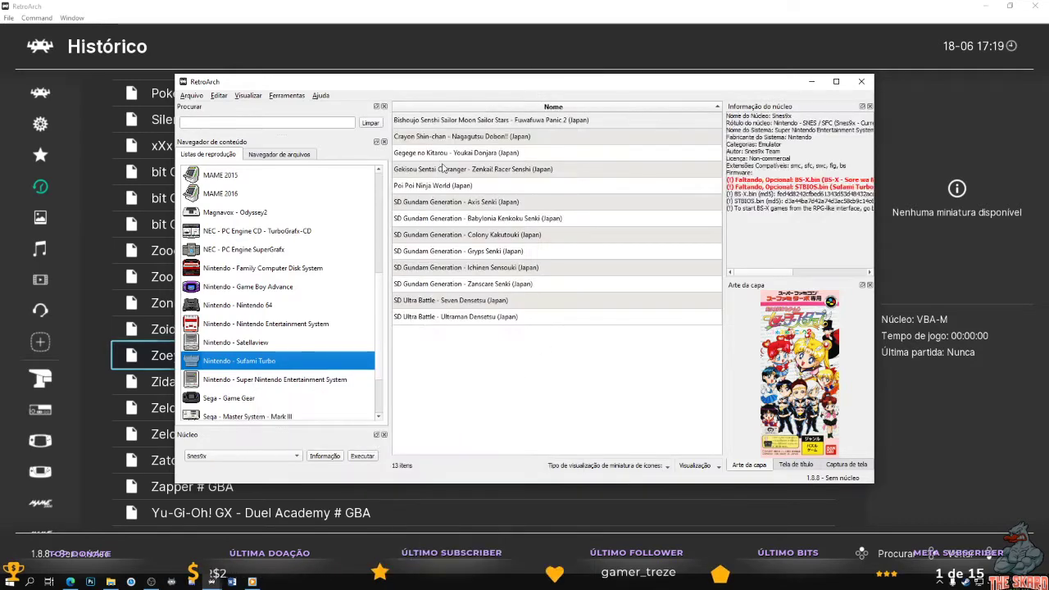
- Associate the Nintendo - Super Nintendo Entertainment System playlist with the Snes9x core
left_click(290, 379)
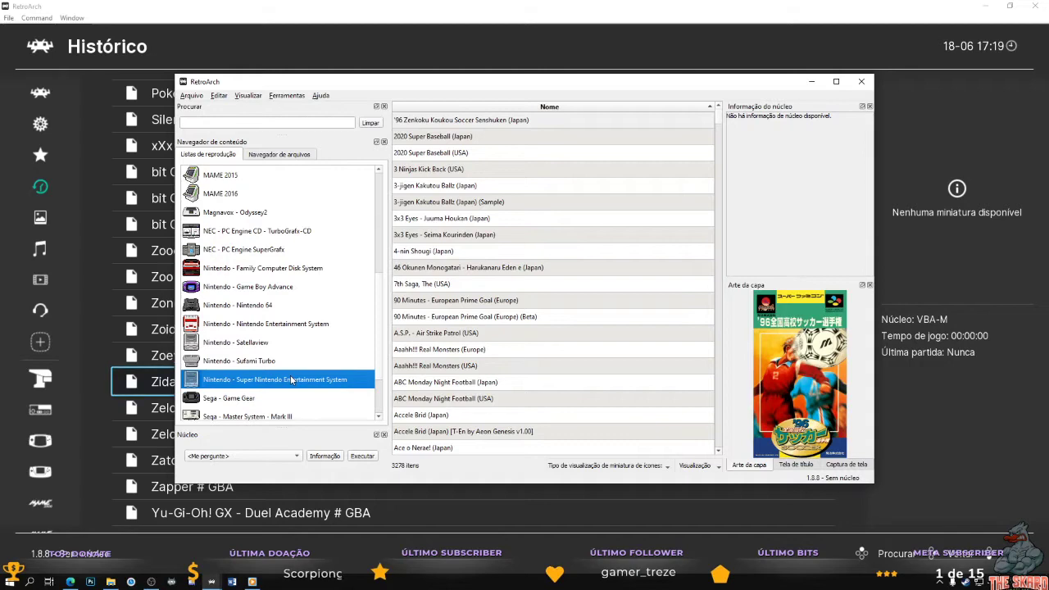
right_click(291, 380)
mouse_move(332, 445)
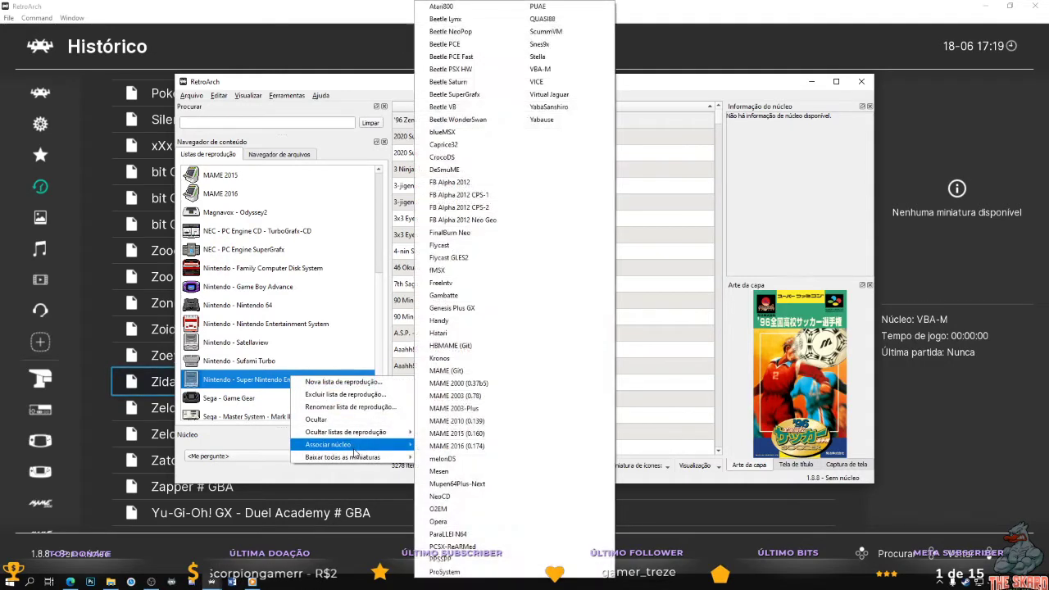
left_click(572, 45)
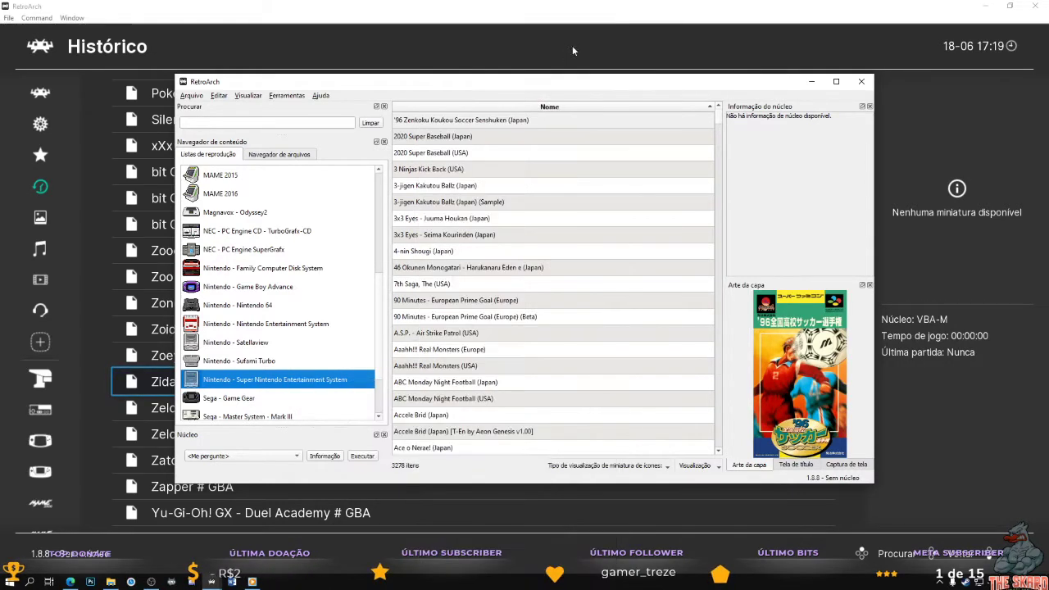
- Associate the Sega - Game Gear playlist with the Genesis Plus GX core
left_click(245, 398)
scroll(245, 403, "down", 1)
key("Down")
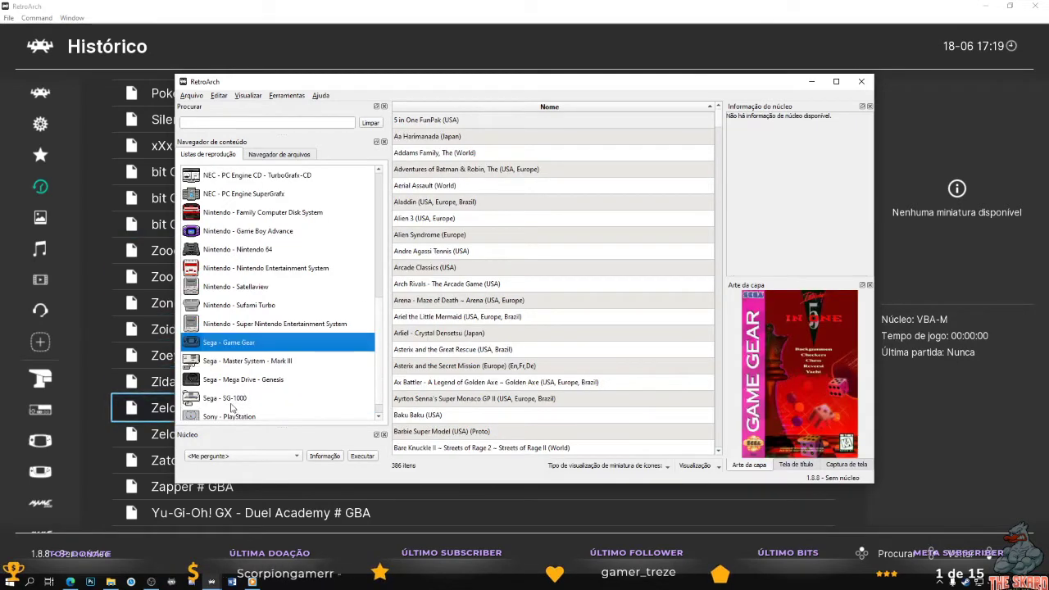
scroll(257, 407, "down", 1)
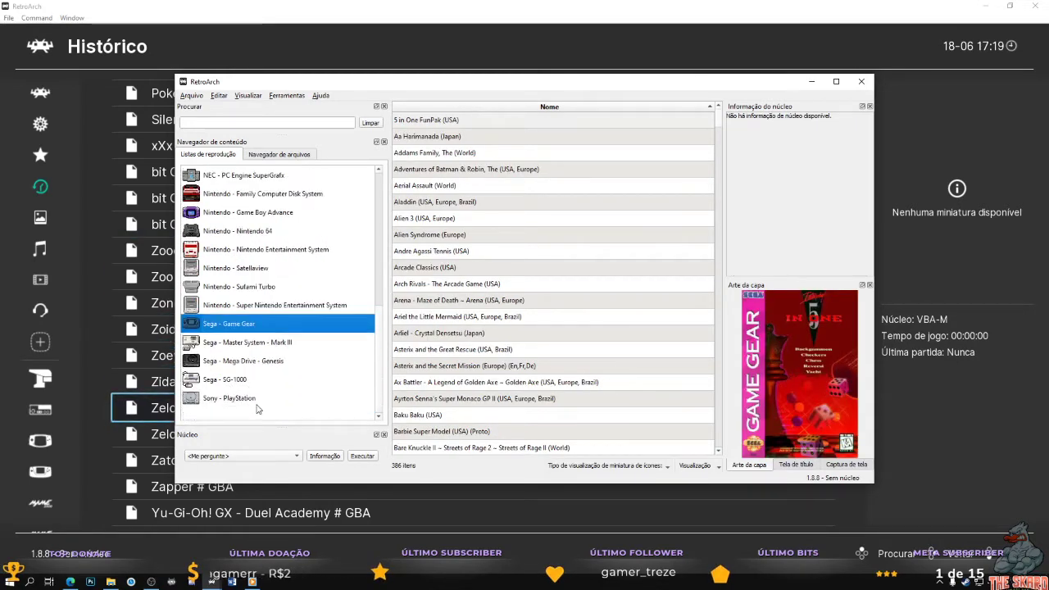
key("Up")
key("Up")
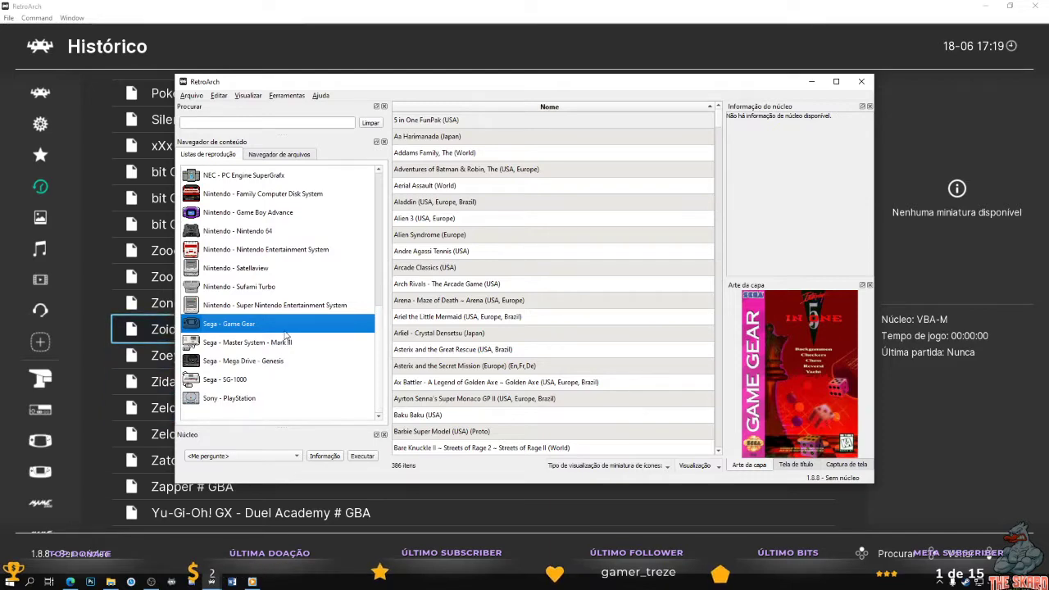
right_click(287, 331)
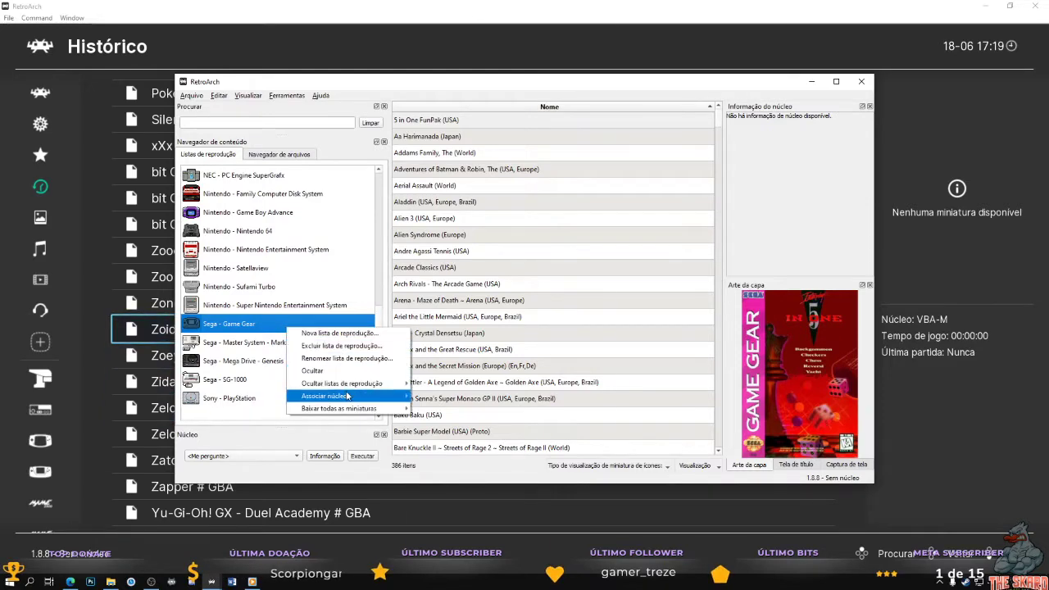
mouse_move(347, 396)
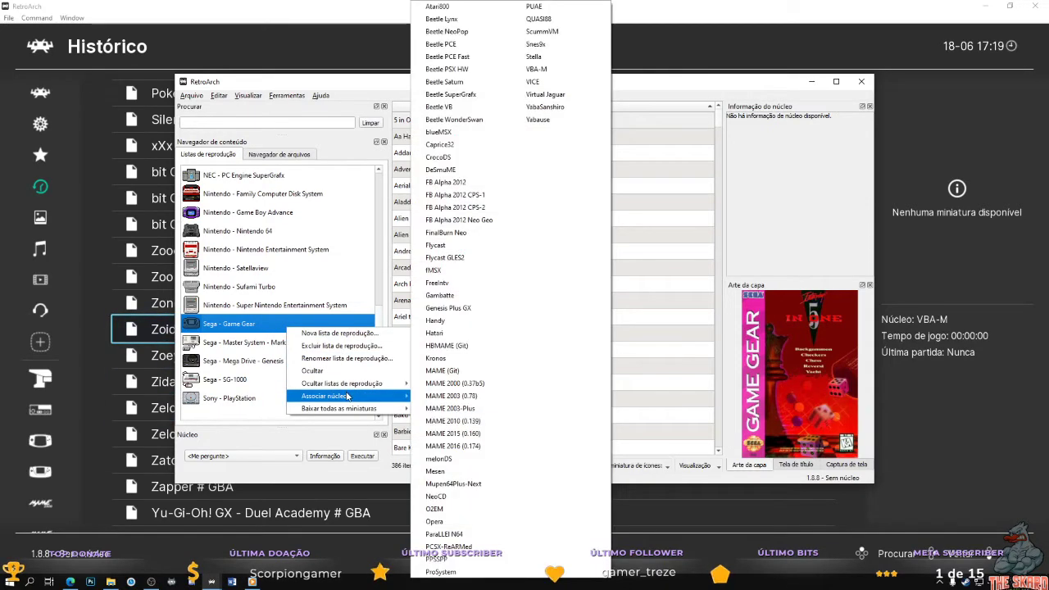
left_click(488, 309)
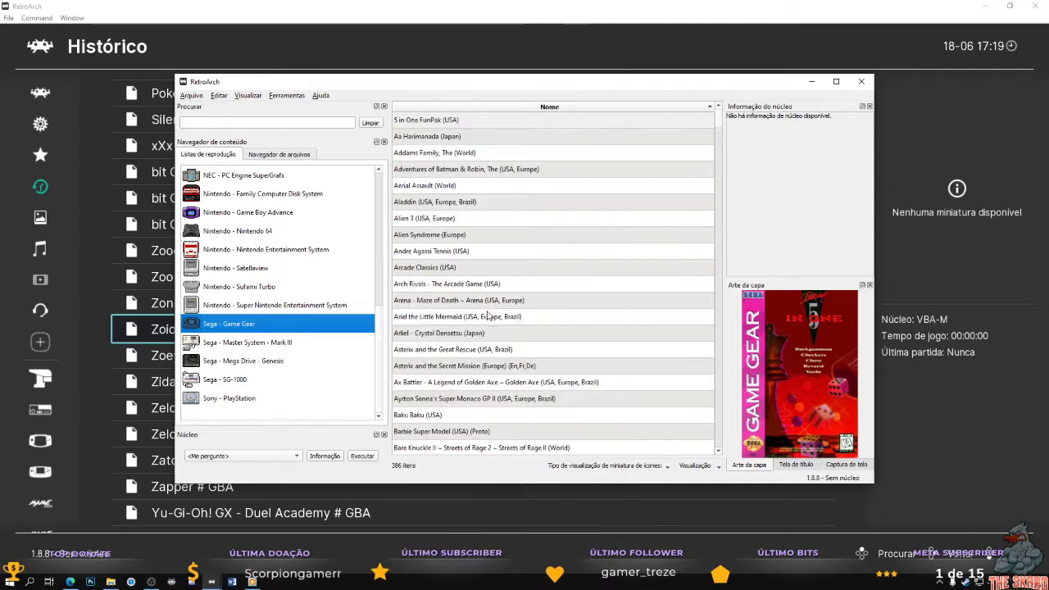
- Associate the Sega - Master System - Mark III playlist with the Genesis Plus GX core
left_click(260, 346)
right_click(285, 343)
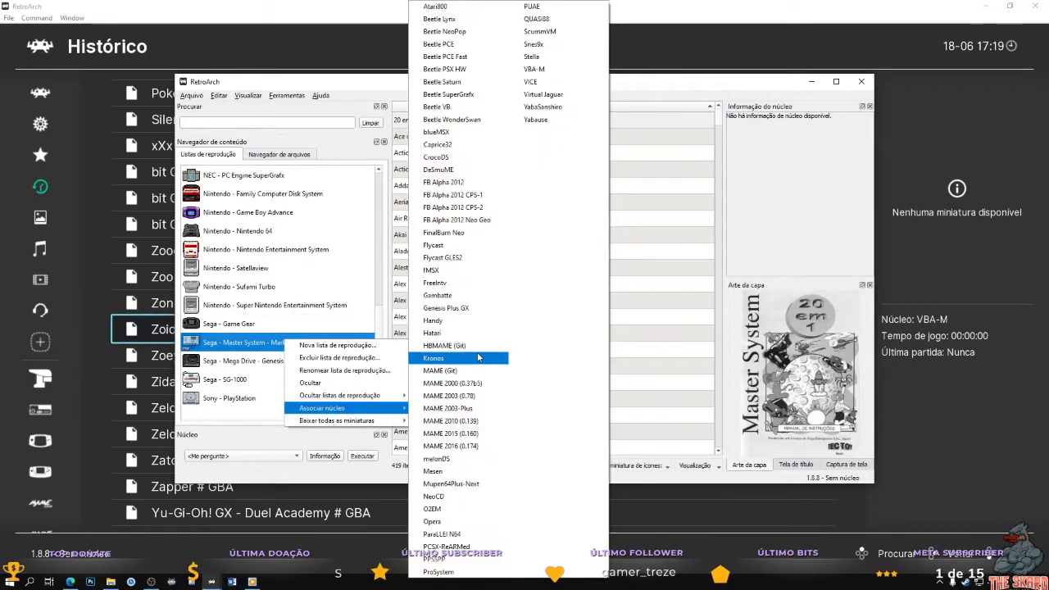
left_click(485, 310)
- Associate the Sega - Mega Drive - Genesis playlist with the Genesis Plus GX core
left_click(297, 362)
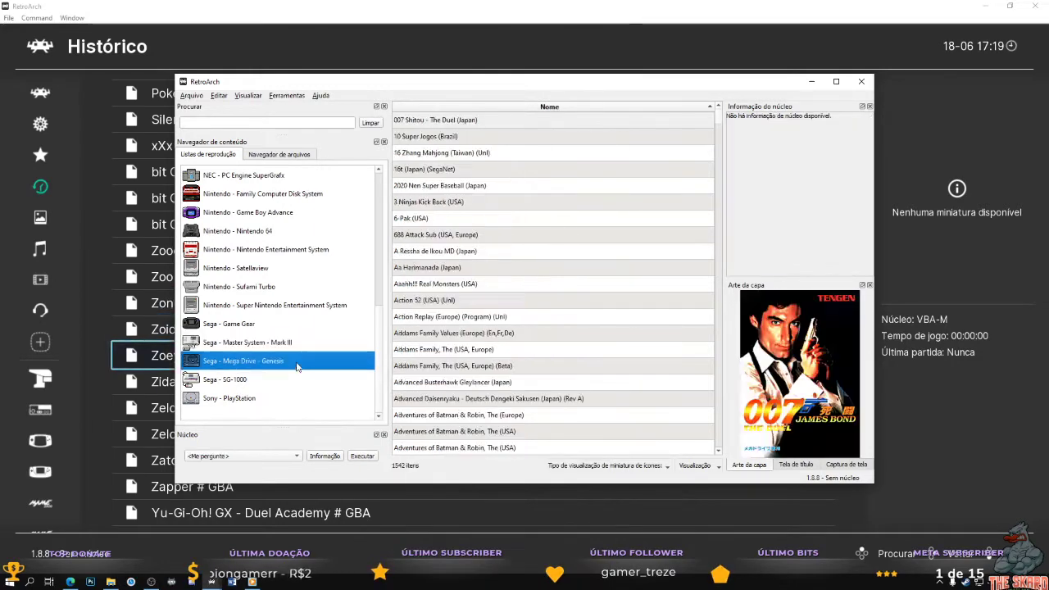
right_click(297, 366)
mouse_move(377, 430)
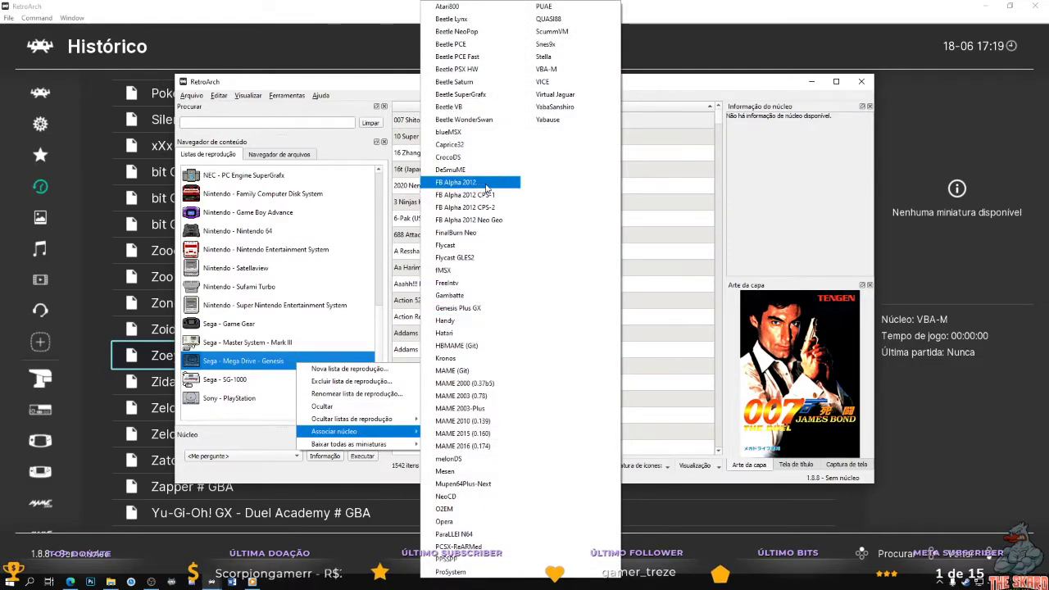
left_click(493, 309)
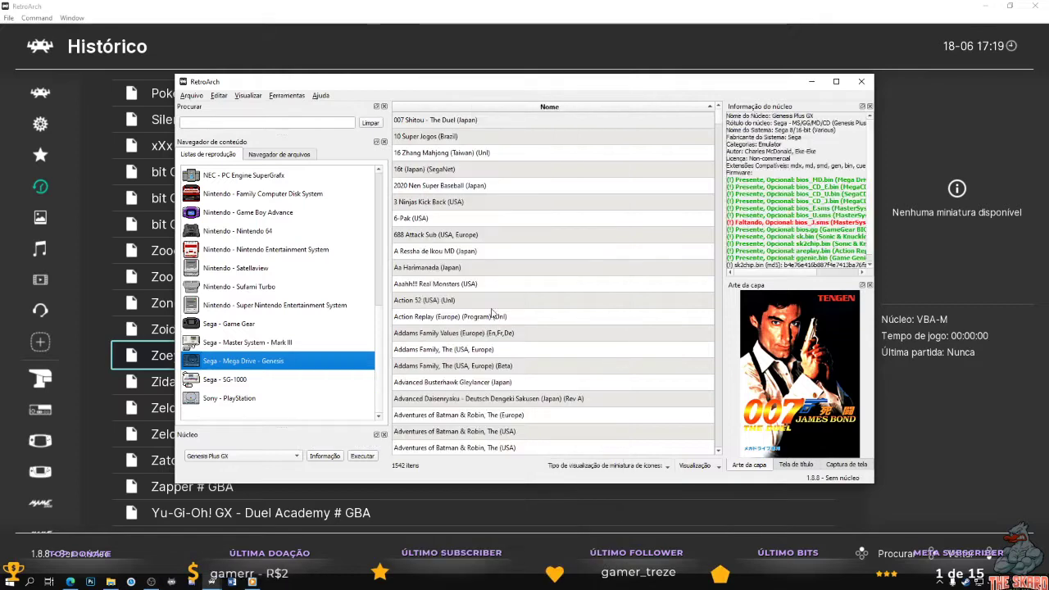
- Associate the Sega - SG-1000 playlist with the Genesis Plus GX core
left_click(268, 382)
right_click(269, 383)
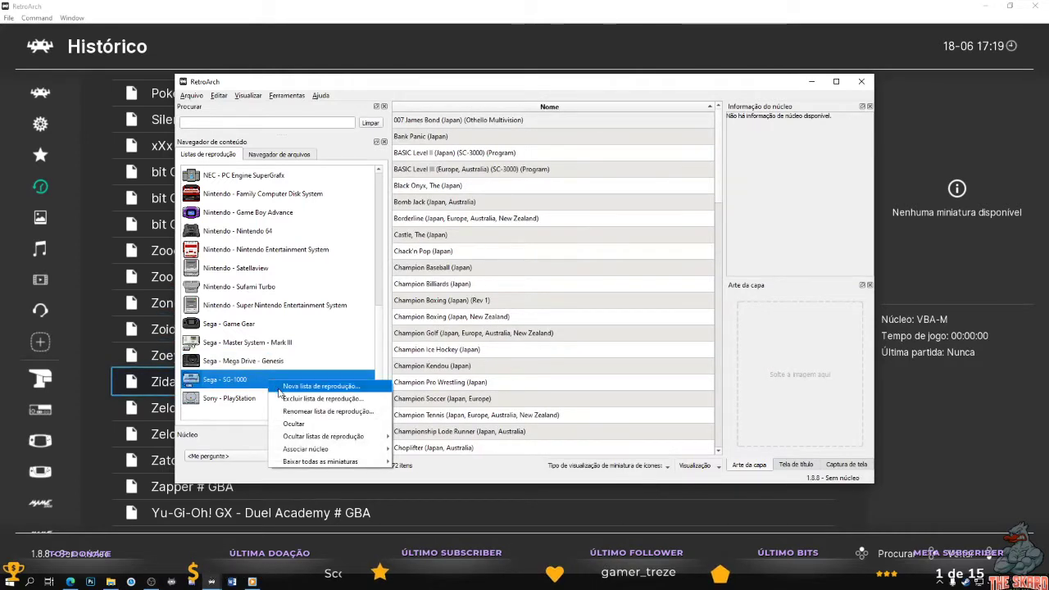
mouse_move(329, 451)
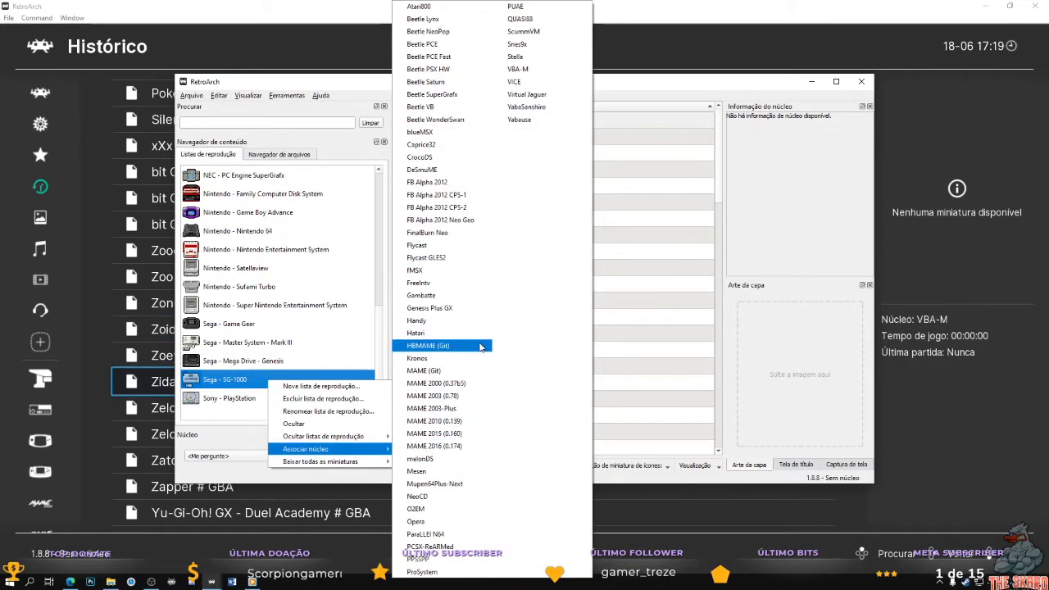
left_click(475, 307)
- Associate the Sony - PlayStation playlist with the Beetle PSX HW core
left_click(246, 399)
right_click(253, 402)
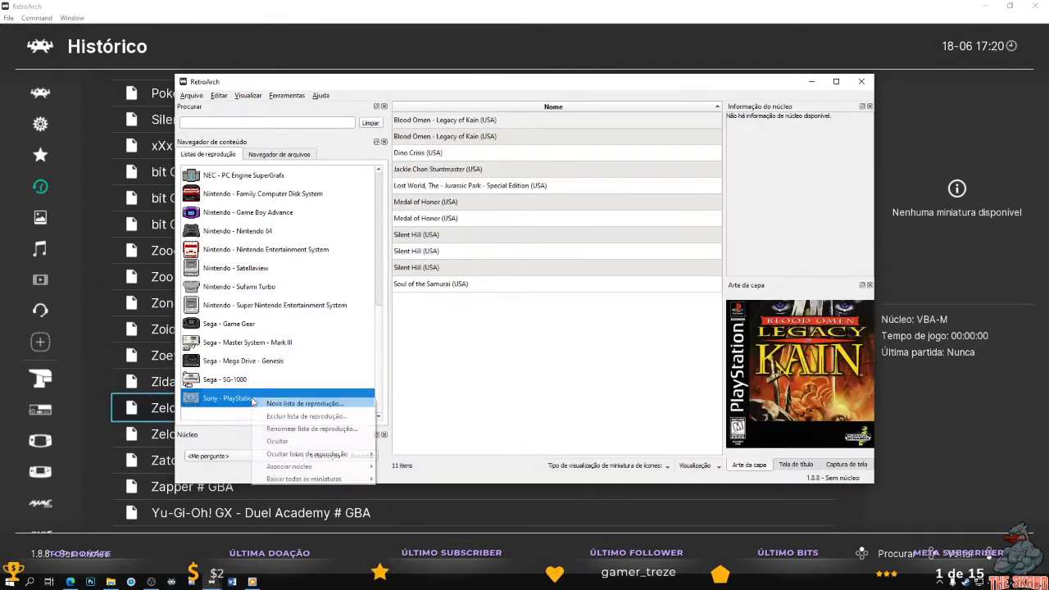
mouse_move(312, 466)
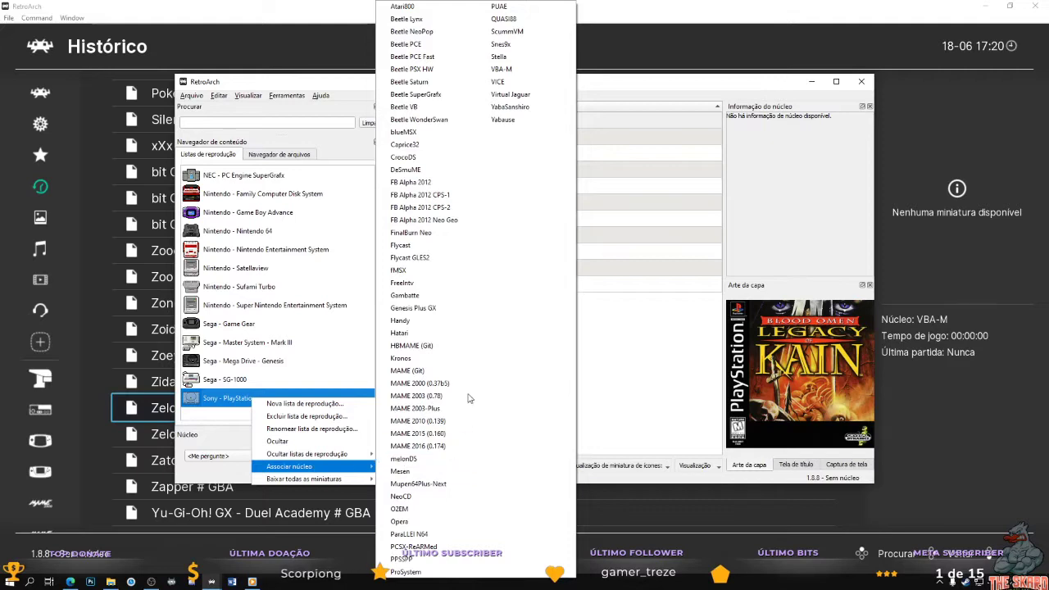
left_click(463, 75)
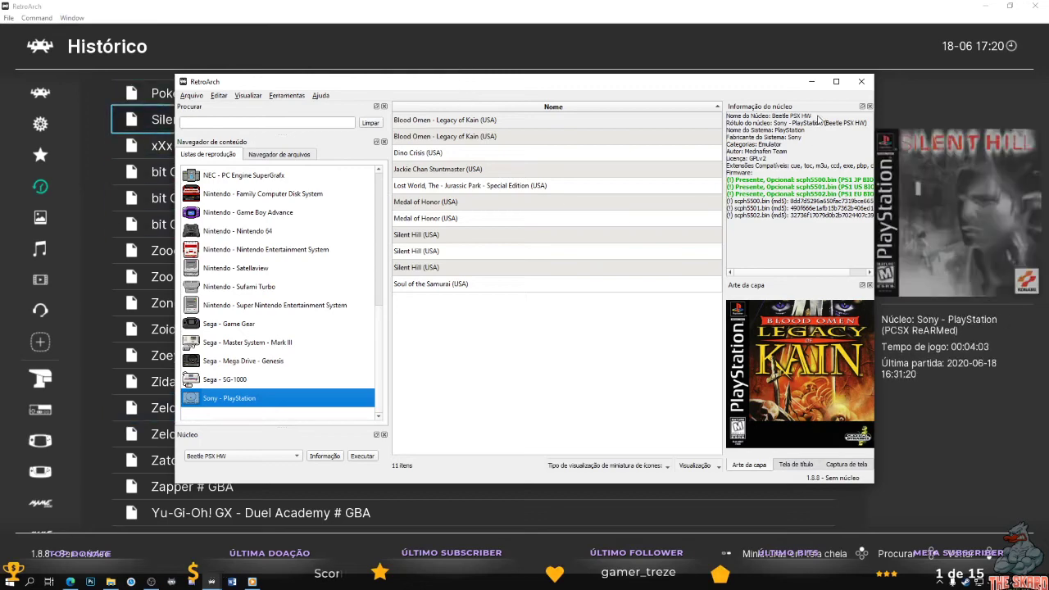
- Close the desktop menu, then run Big Karnak from the Arcade Games playlist in a maximized window
left_click(860, 82)
mouse_move(35, 197)
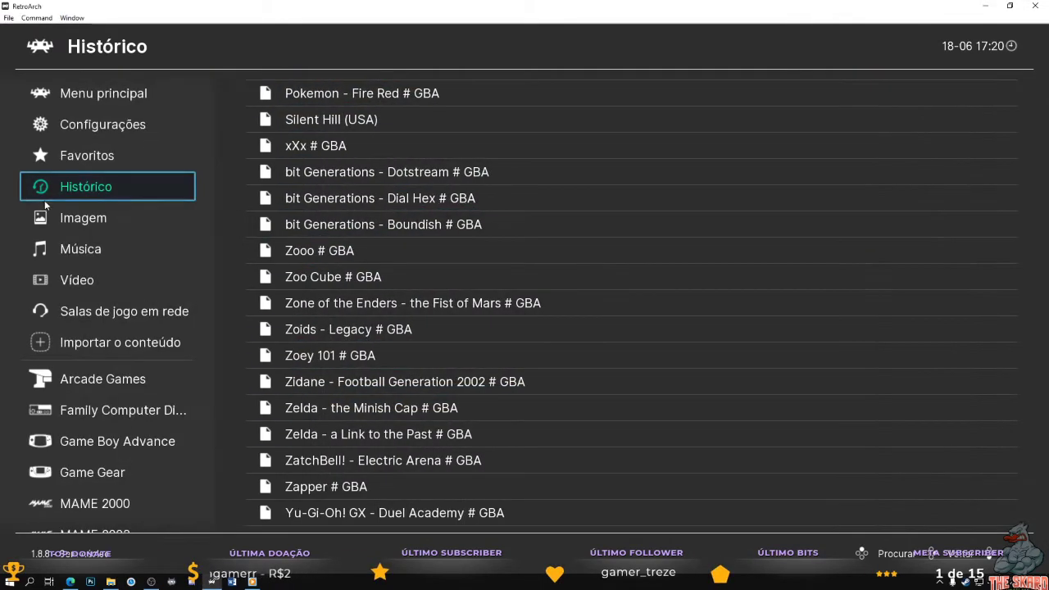
left_click(91, 385)
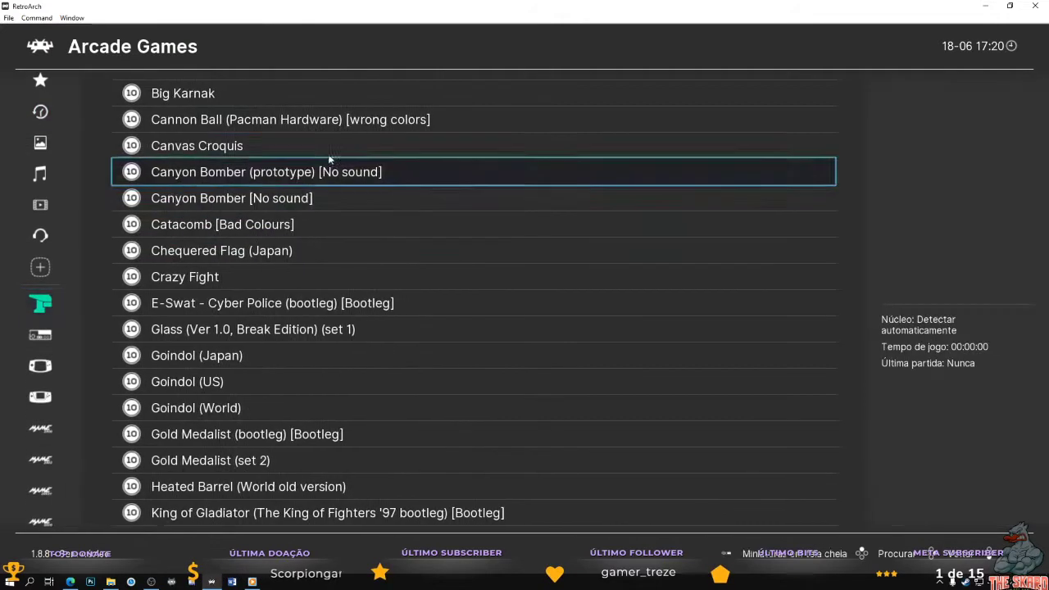
left_click(321, 94)
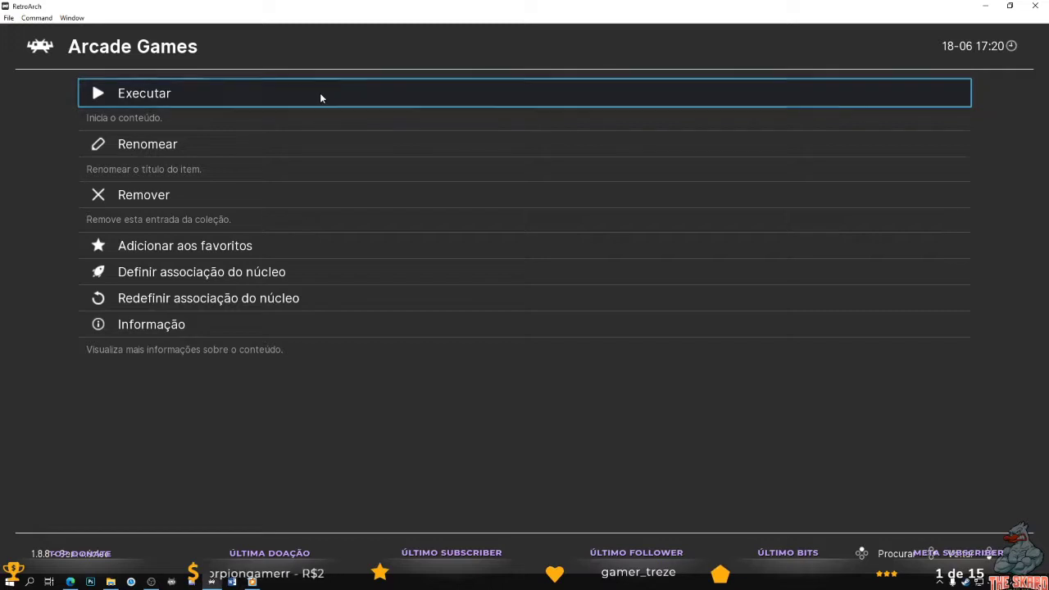
left_click(320, 94)
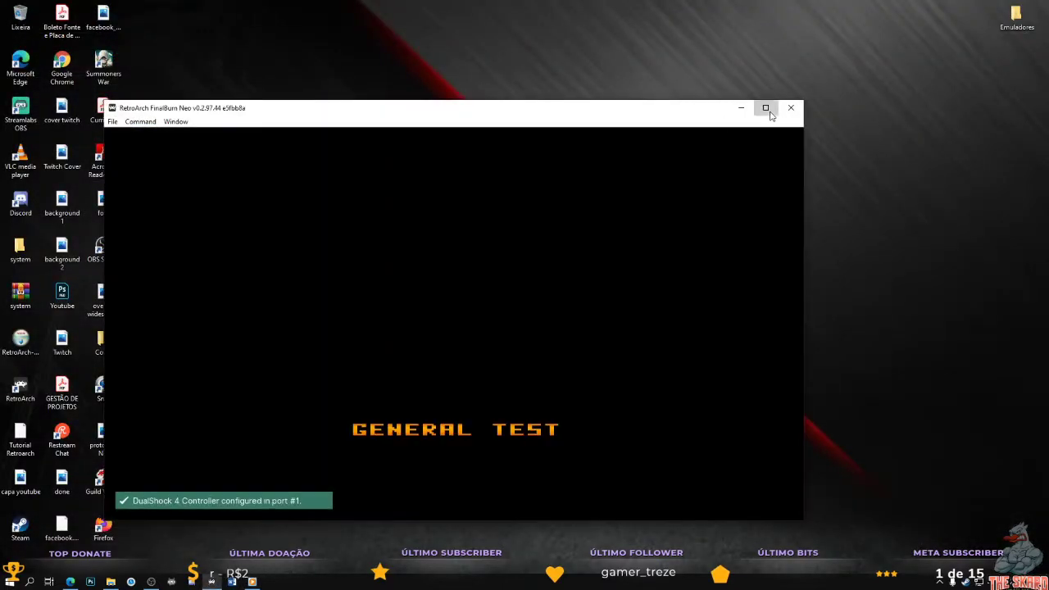
left_click(765, 107)
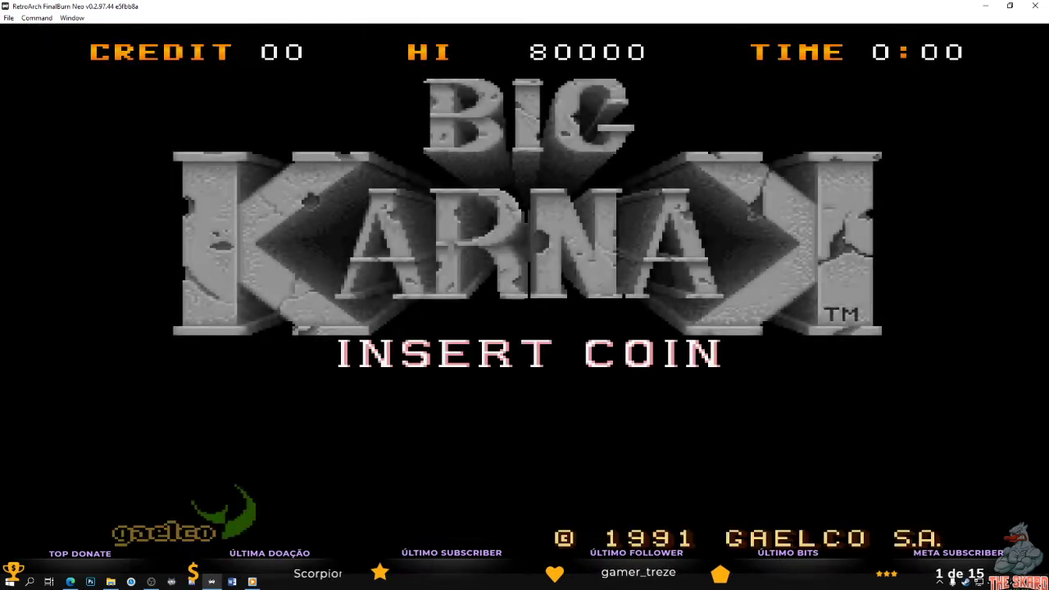
- Bring up the music player and check RetroArch's level in the system volume mixer, returning to the running game
left_click(253, 582)
mouse_move(175, 201)
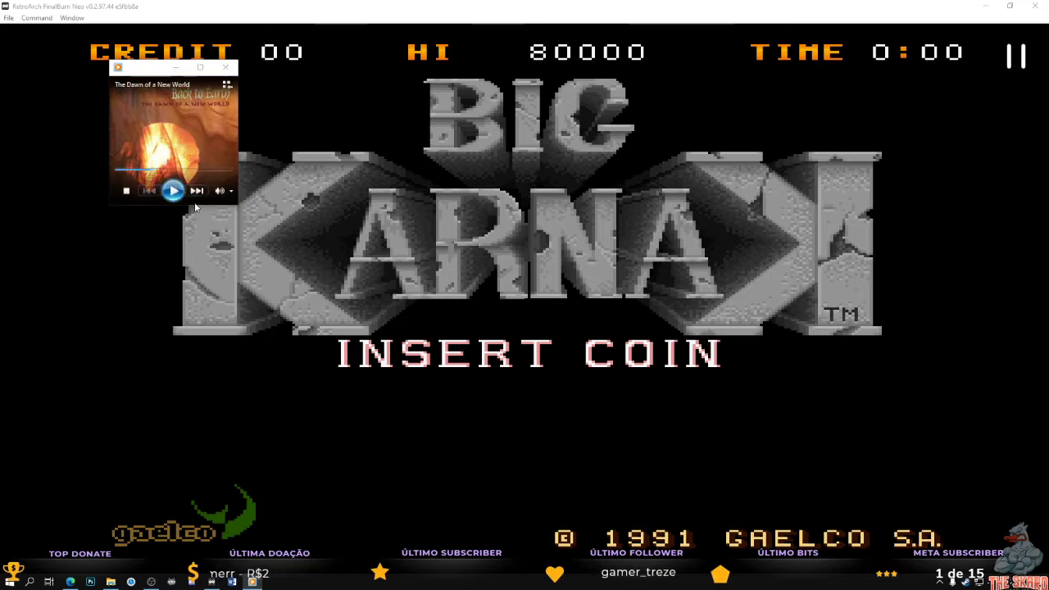
right_click(965, 581)
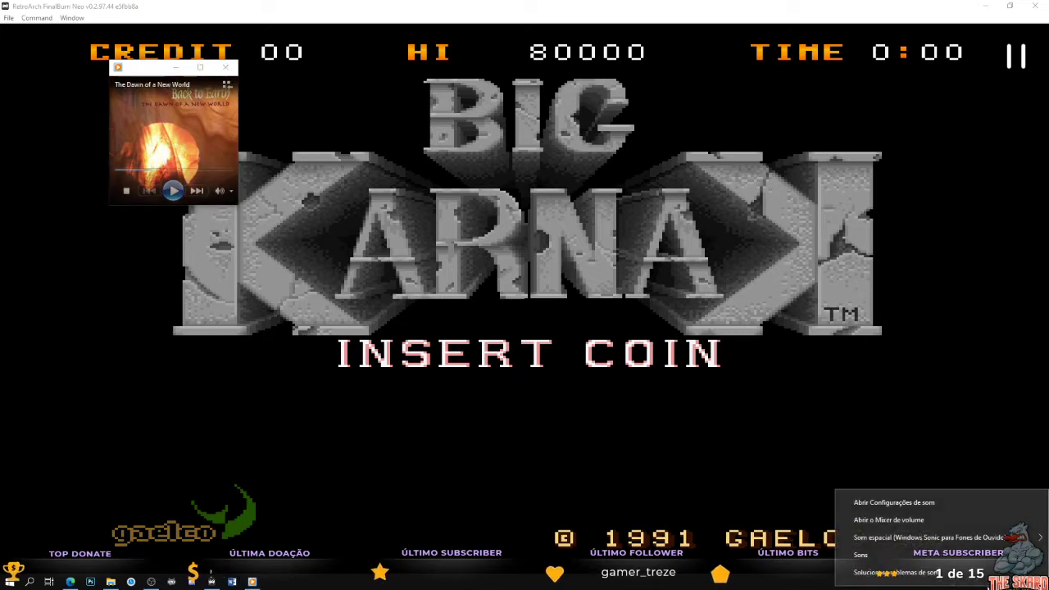
left_click(935, 522)
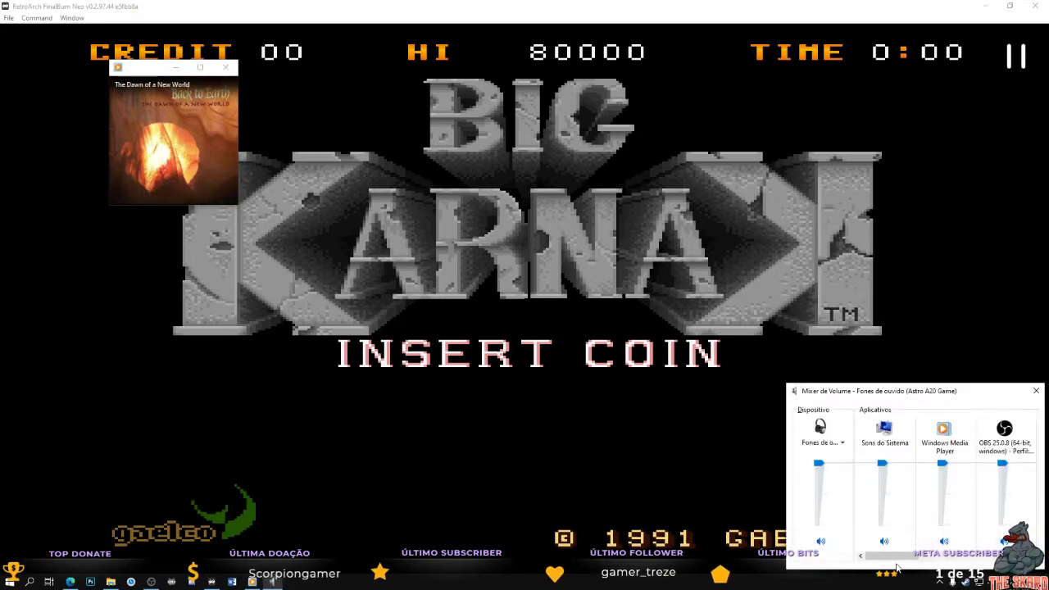
left_click_drag(905, 559, 980, 559)
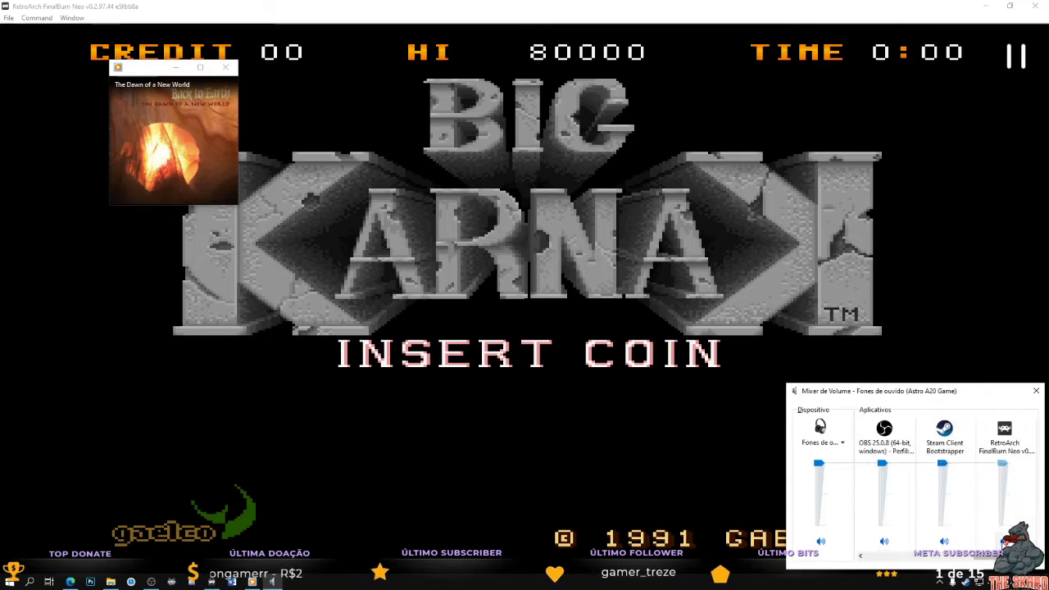
left_click(1036, 392)
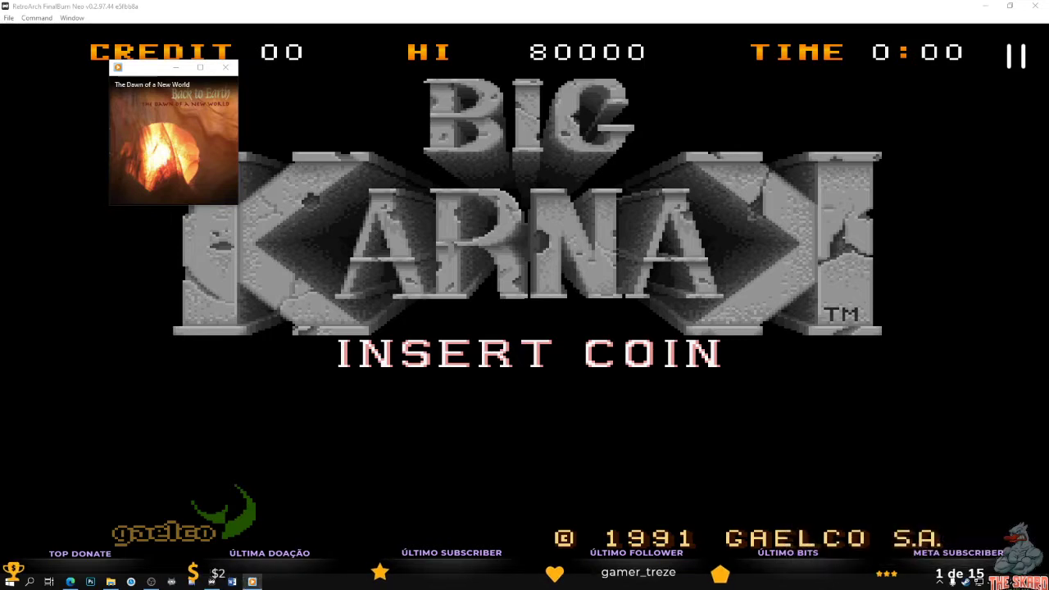
left_click(764, 417)
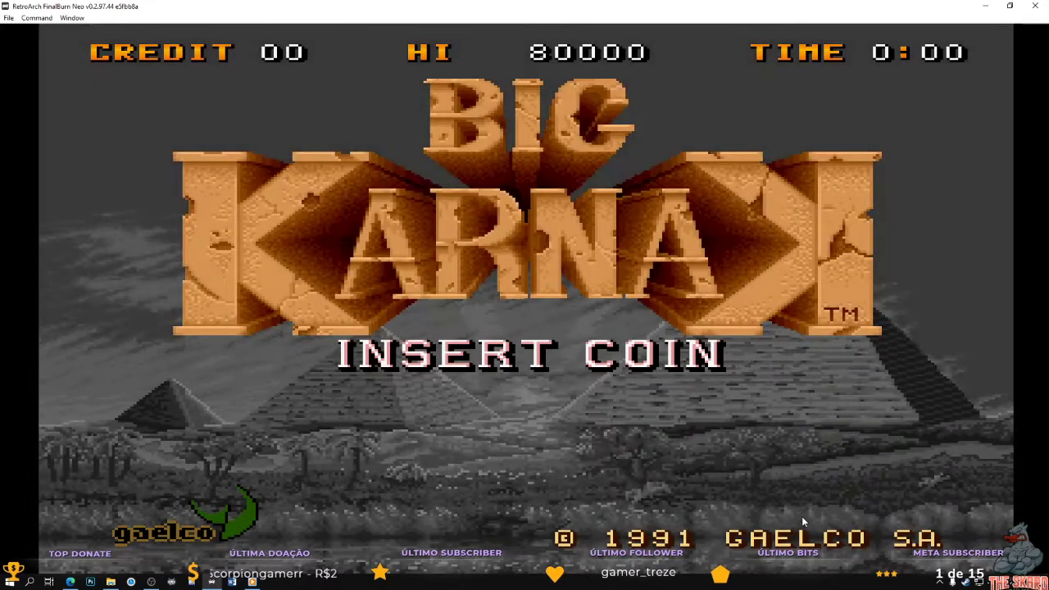
- Insert several credits in Big Karnak and start a one-player game
key("shift")
key("shift")
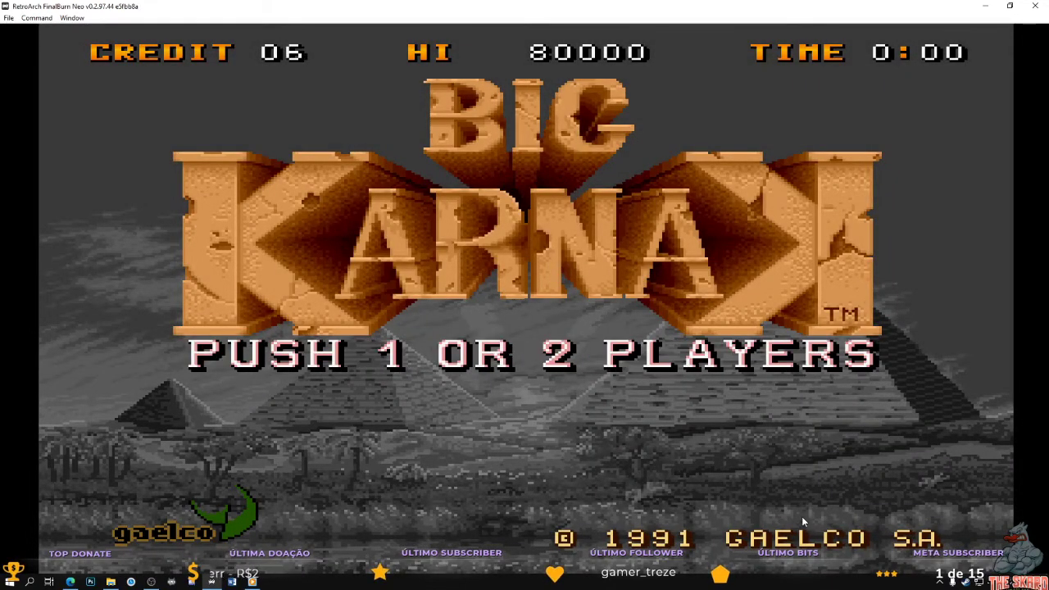
key("shift")
key("shift")
key("shift")
key("shift")
key("shift")
key("shift")
key("Return")
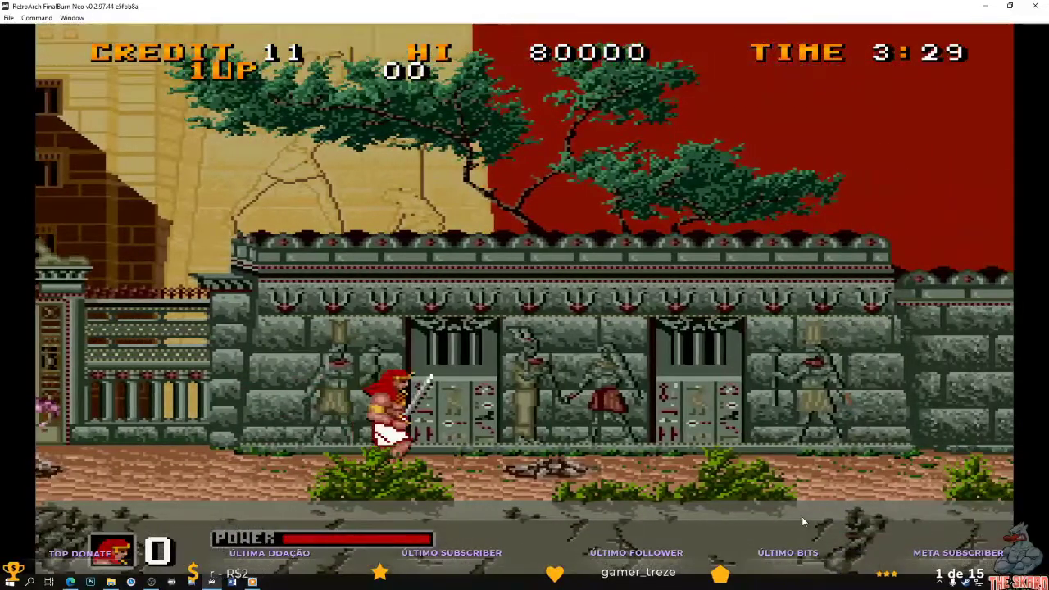
- Advance the warrior past the temple wall and the leaning palm tree, jumping and striking the skeletons, mummy and cobra
key("Right")
key("Left")
key("z")
key("Right")
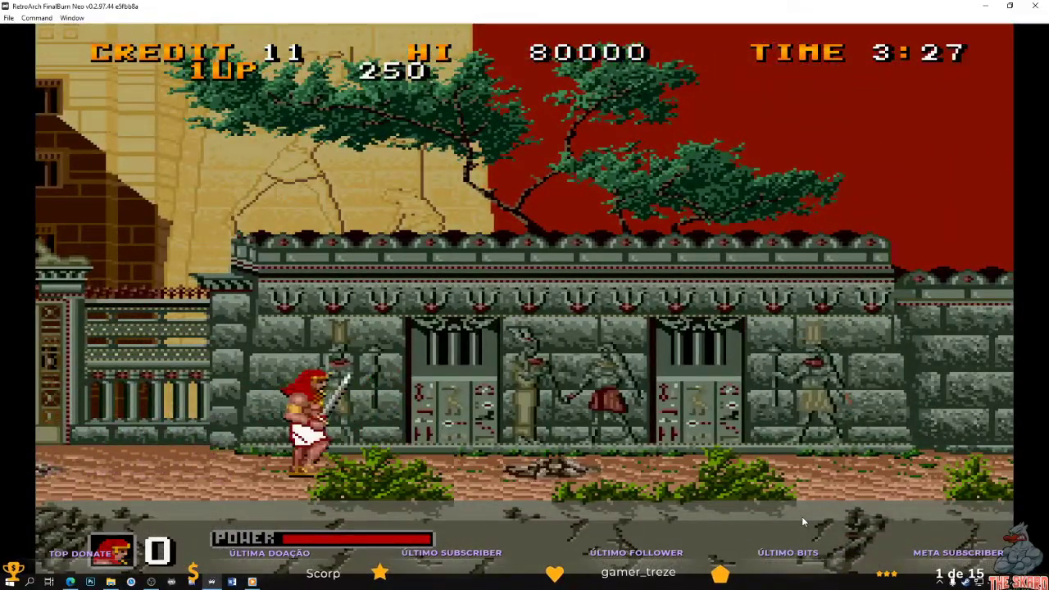
key("Right")
key("x")
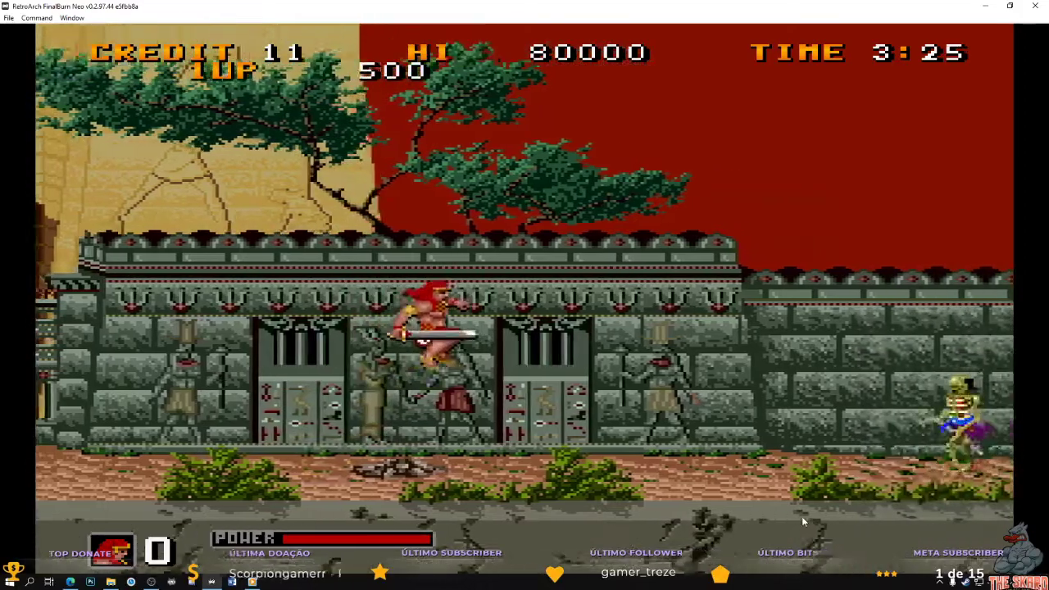
key("Right")
key("z")
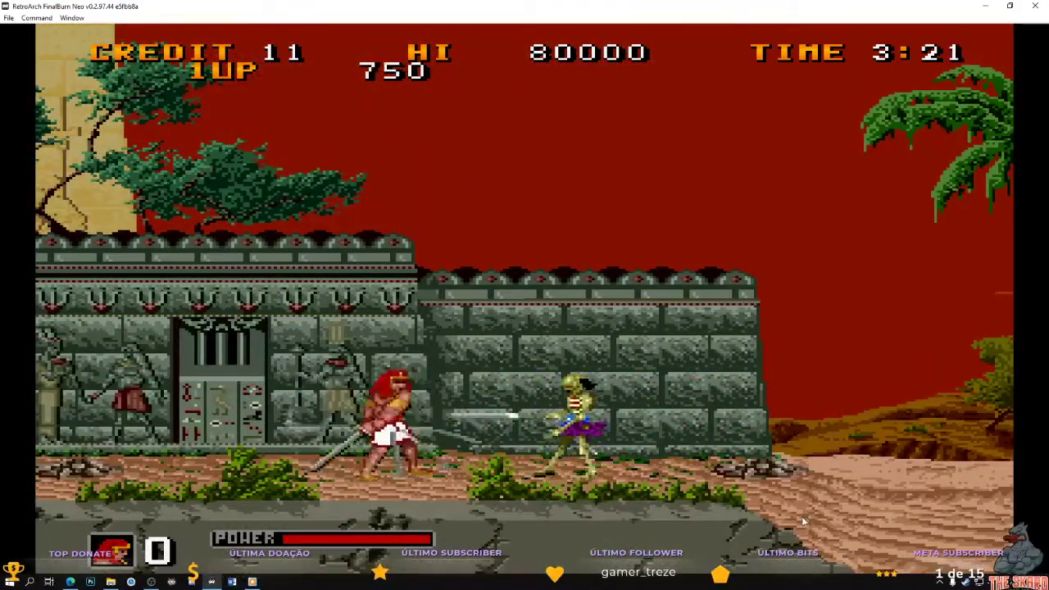
key("Right")
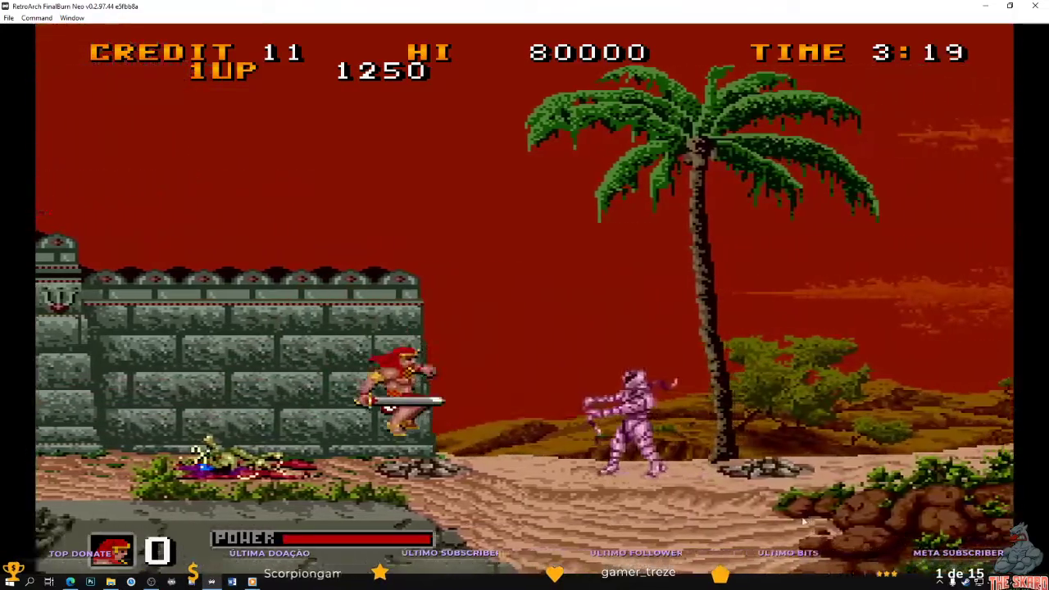
key("Right")
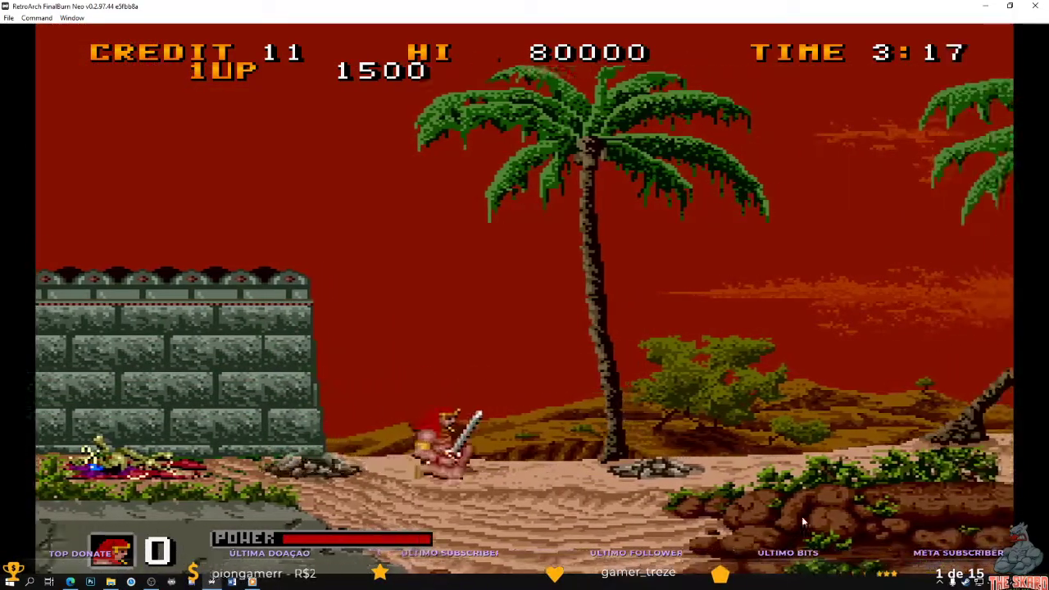
key("Right")
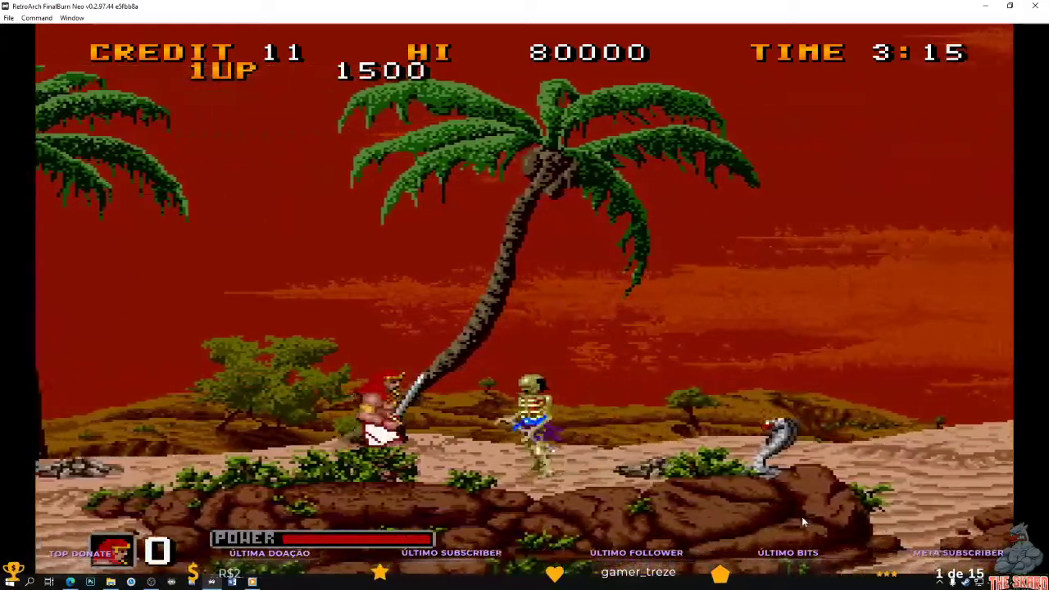
key("z")
key("z")
key("Right")
key("z")
key("z")
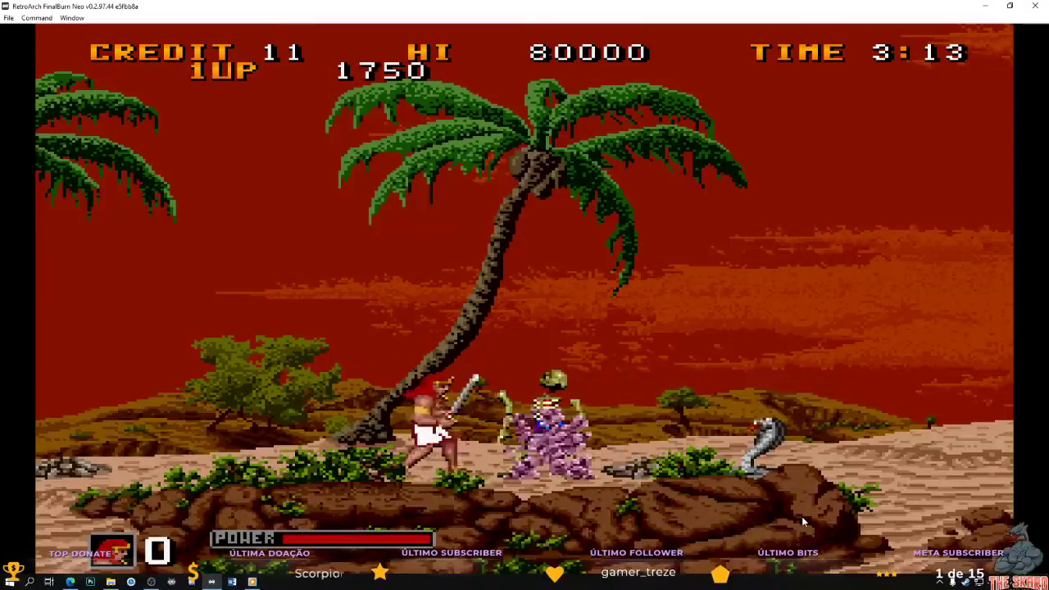
key("Right")
key("x")
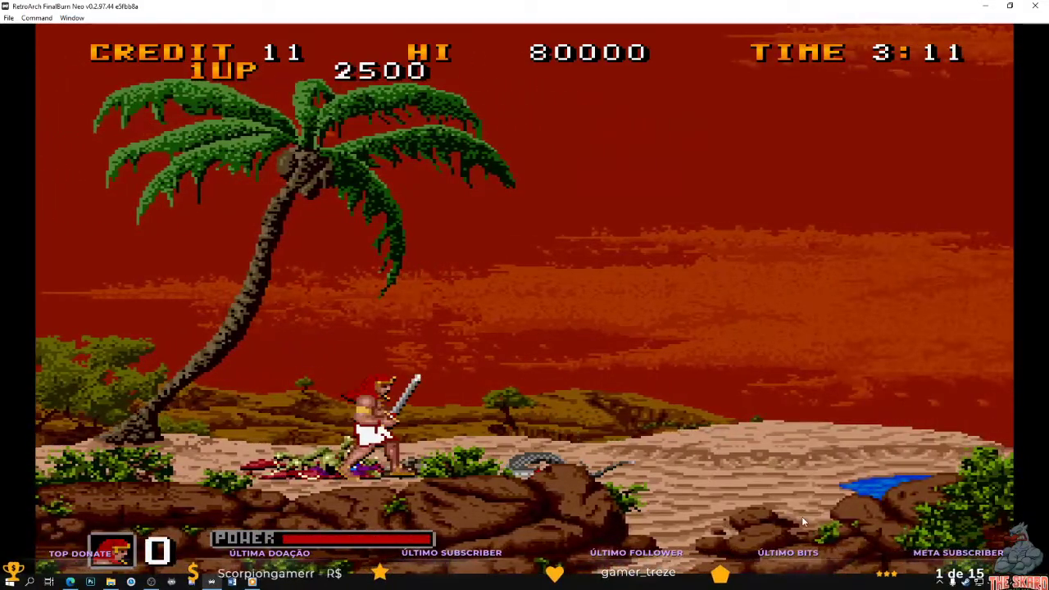
- Advance the warrior past the cobra to the river and attack the first white monkey on the twin palms
key("Right")
key("Right")
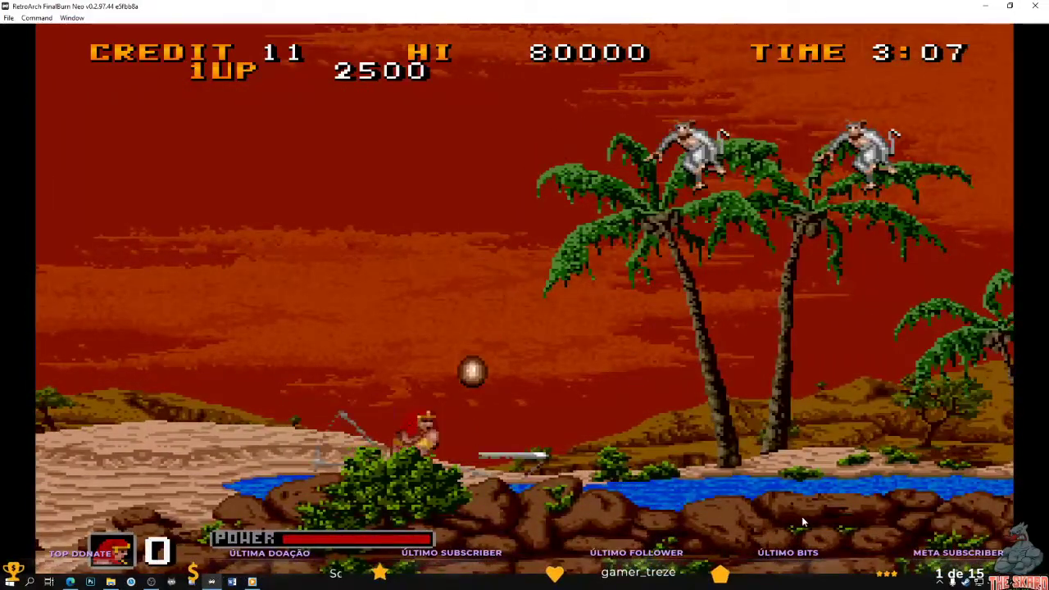
key("z")
key("z")
key("z")
key("z")
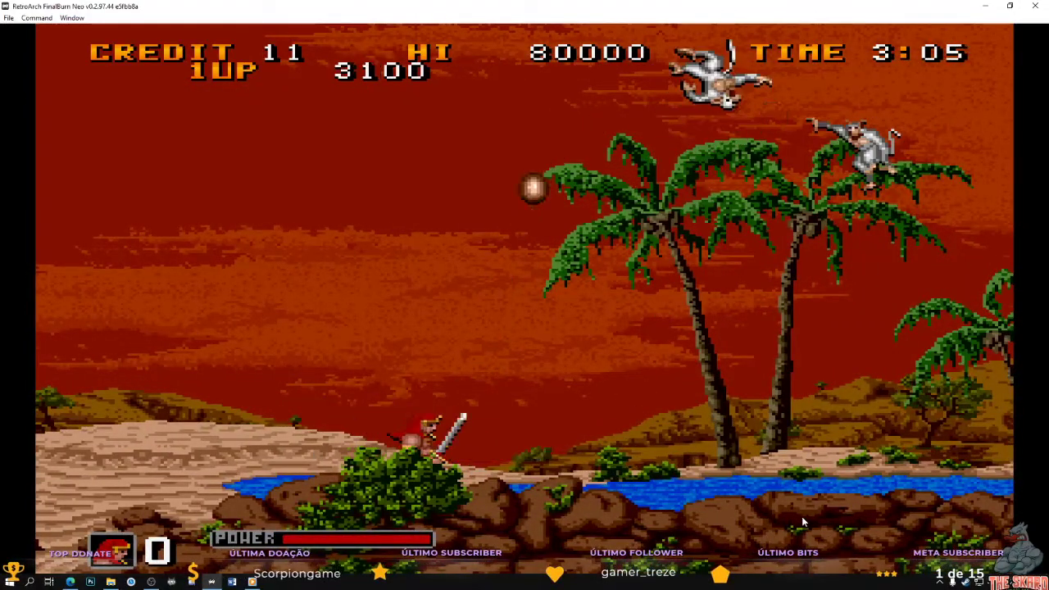
key("Right")
key("Right")
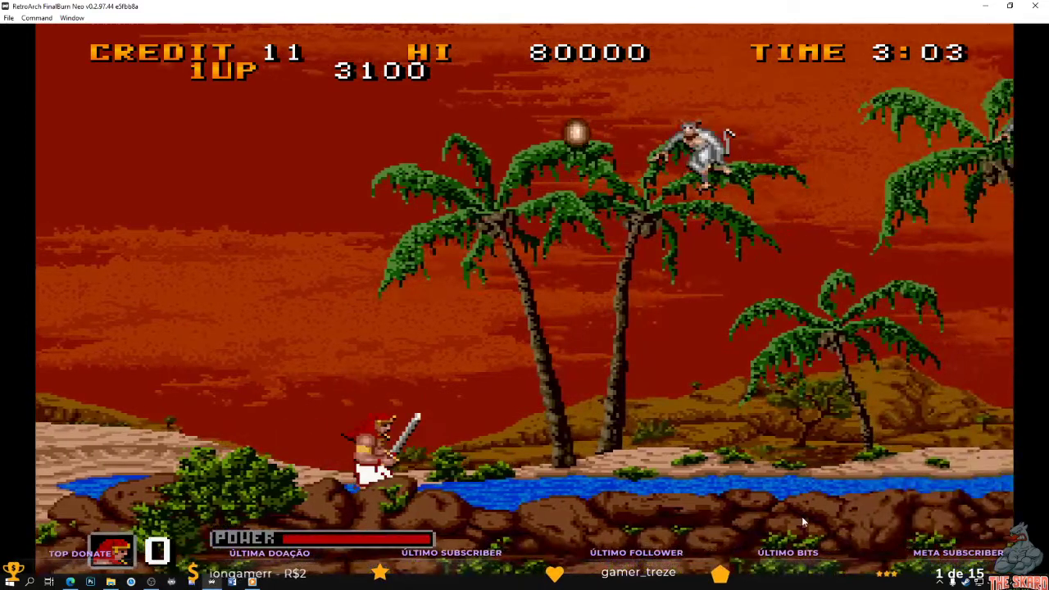
- Swing the sword at the bouncing orb to hit the second monkey, continuing along the river
key("x")
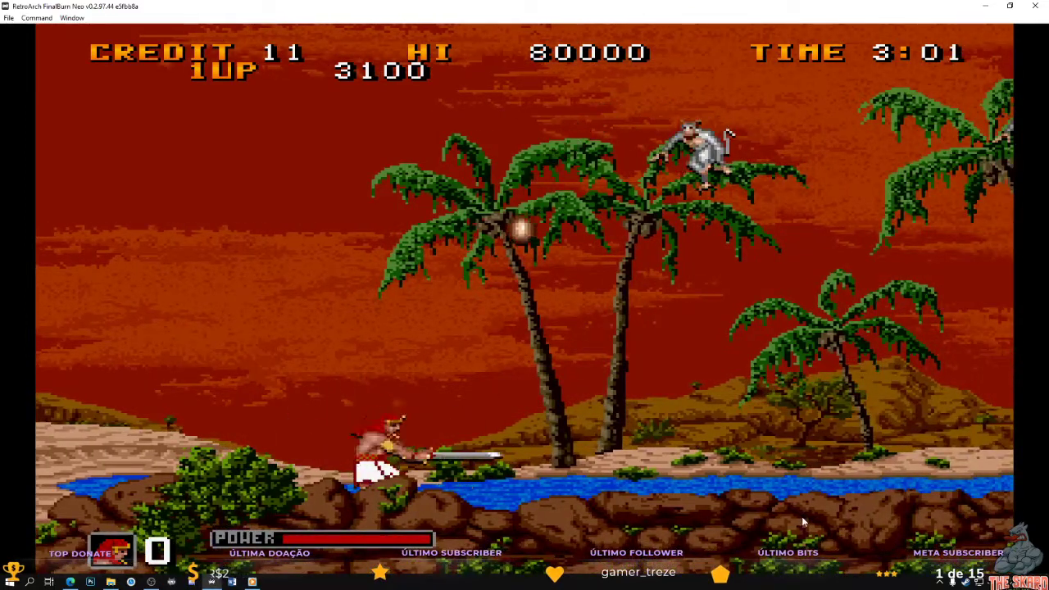
key("x")
key("x")
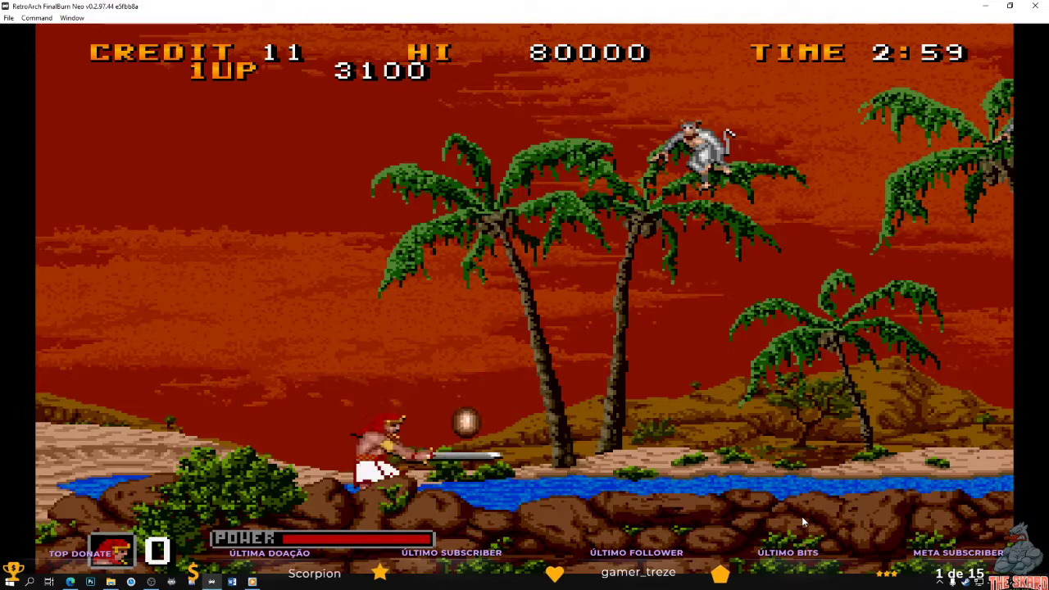
key("Right")
key("x")
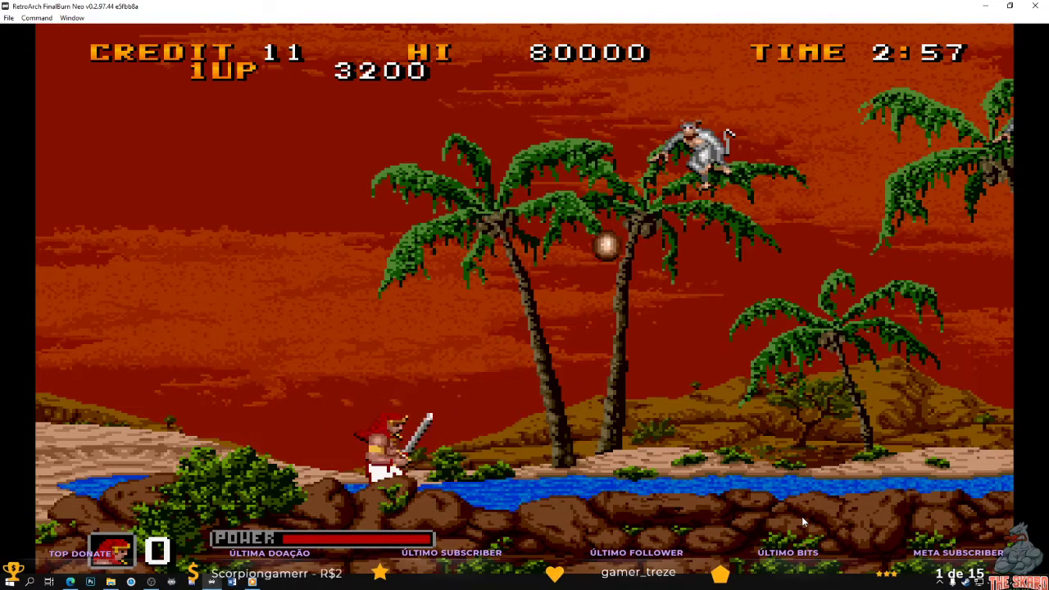
key("Right")
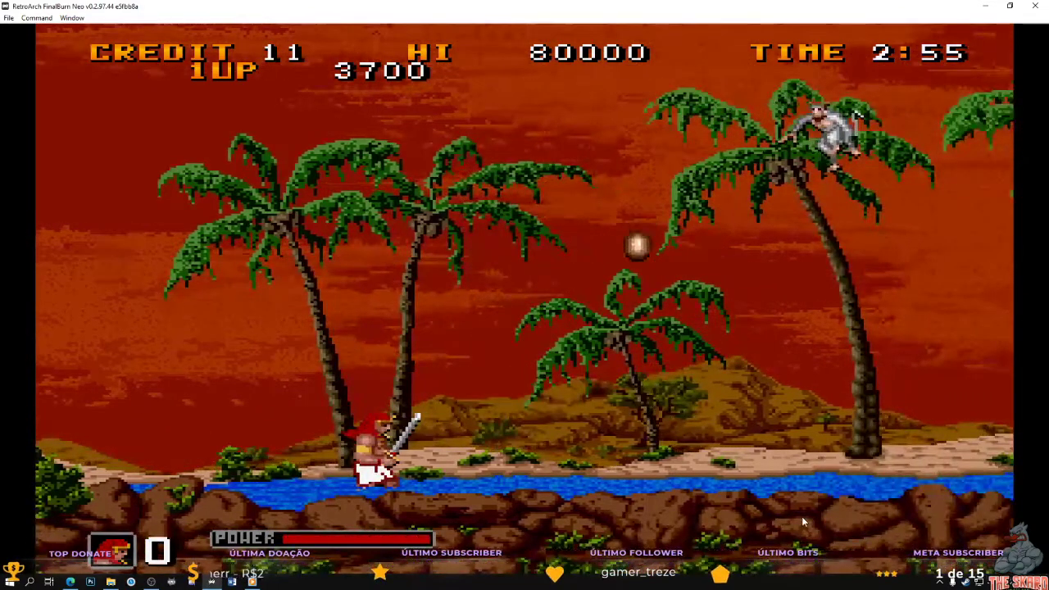
- Close the running Big Karnak content from RetroArch's quick menu and maximize the RetroArch window
key("F1")
key("Down")
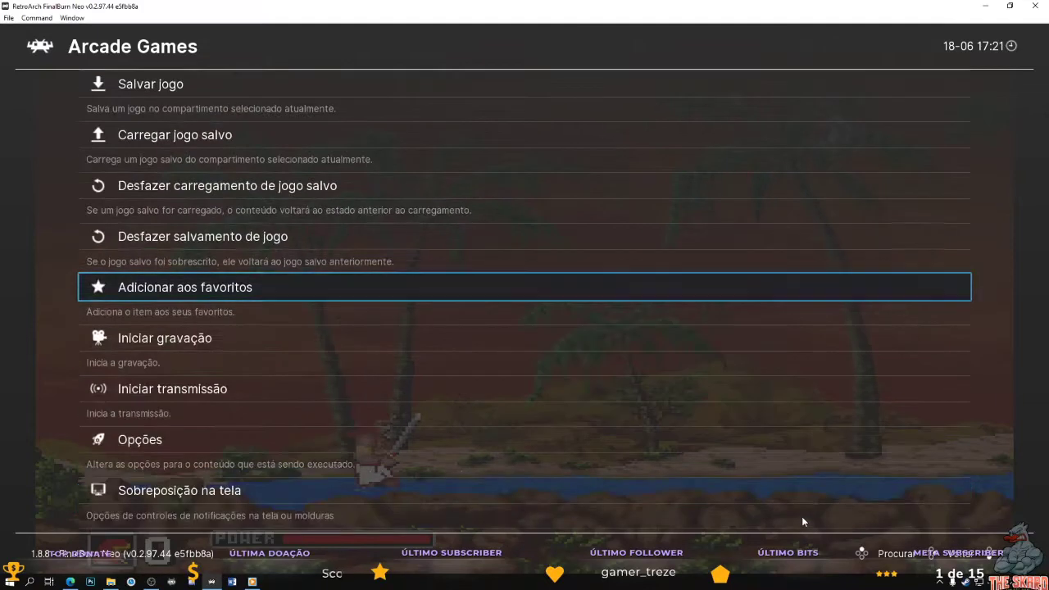
key("Up")
key("Up")
key("Up")
key("Up")
key("Up")
key("Up")
key("Up")
key("Return")
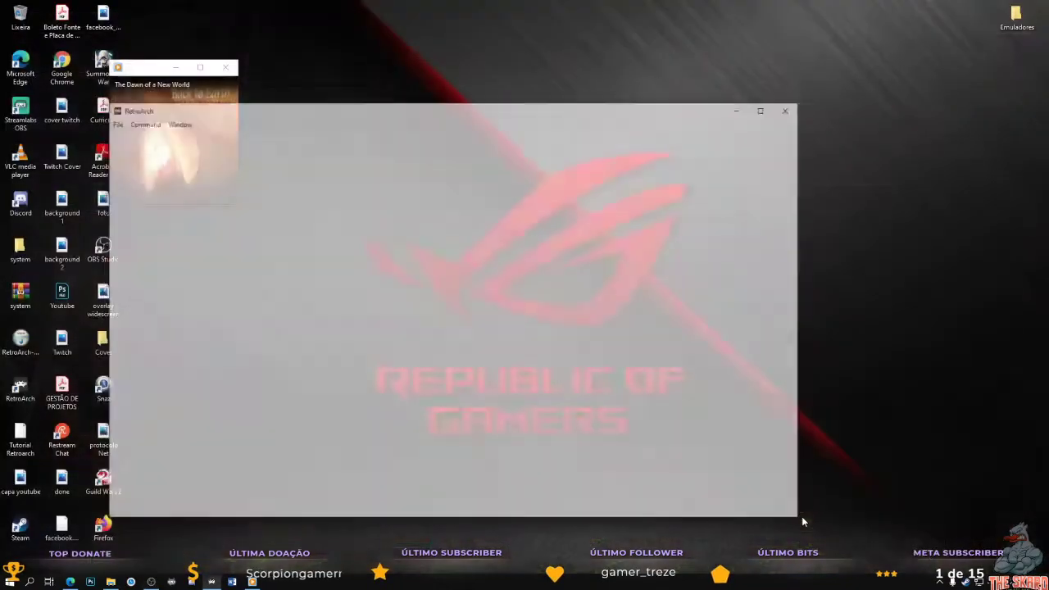
left_click(766, 107)
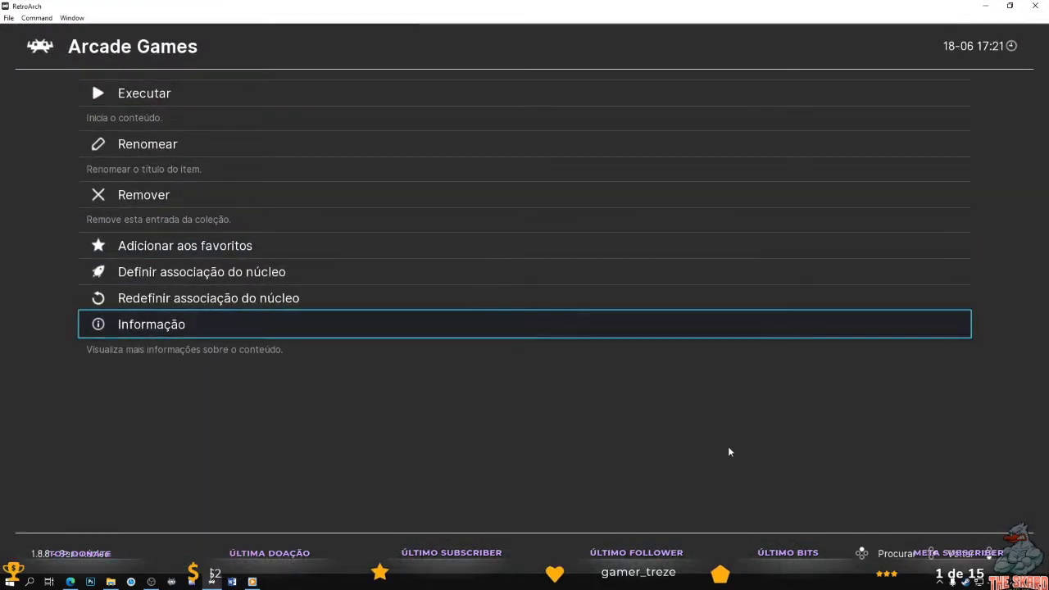
- Open the Game Boy Advance playlist and try to run its first entry, 2 in 1 - Looney Tunes, returning to the list
key("BackSpace")
key("Left")
key("Up")
key("Down")
key("Down")
key("Down")
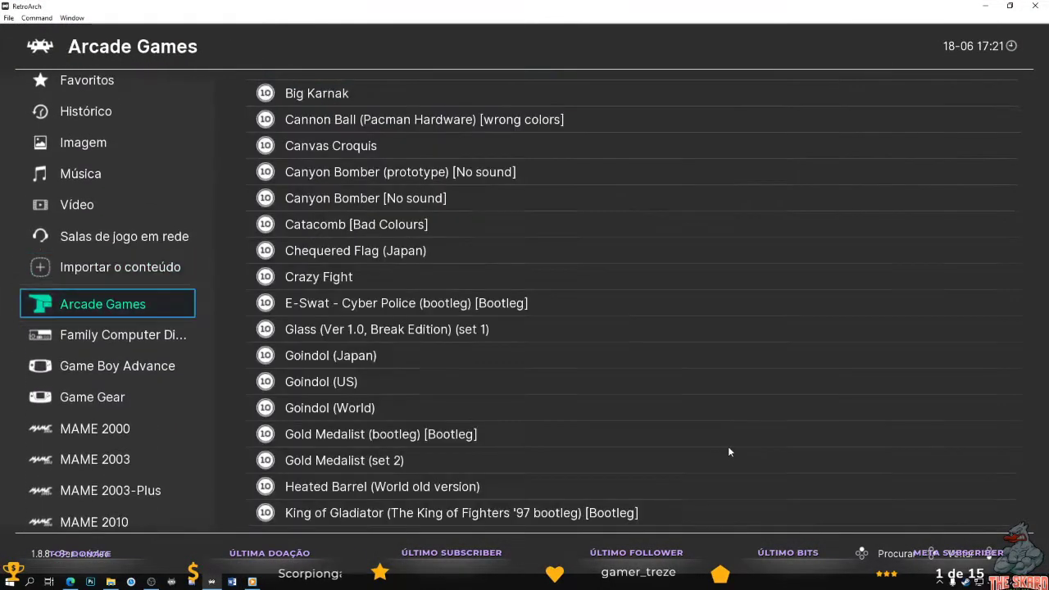
key("Right")
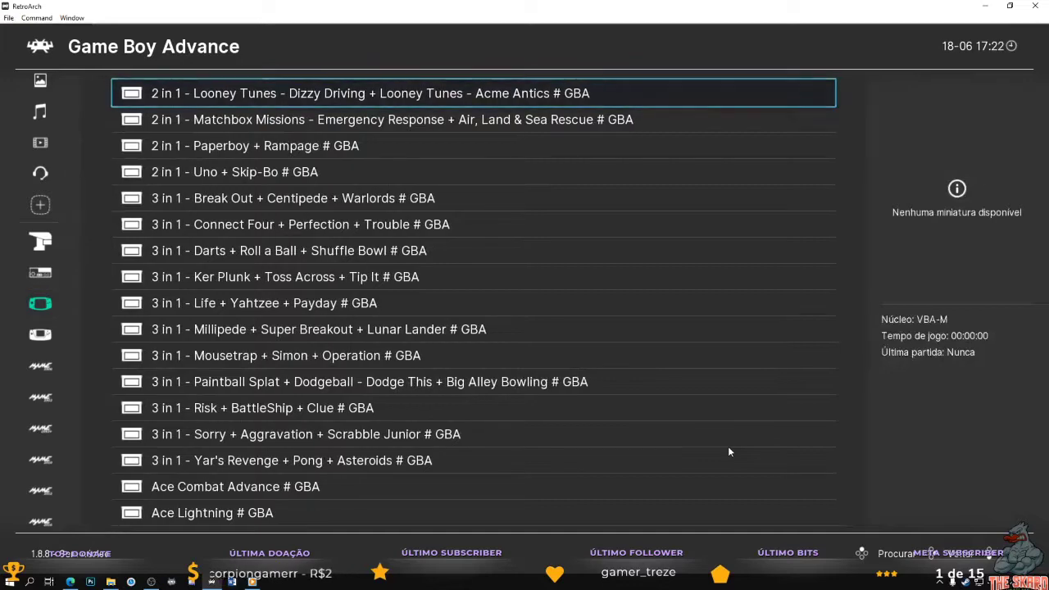
key("Return")
key("Return")
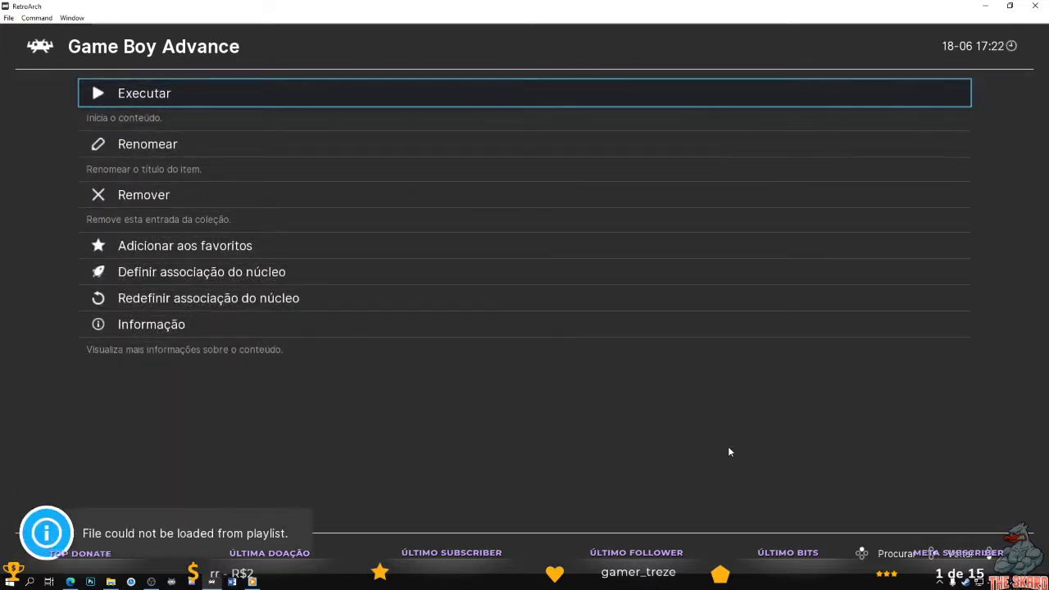
key("BackSpace")
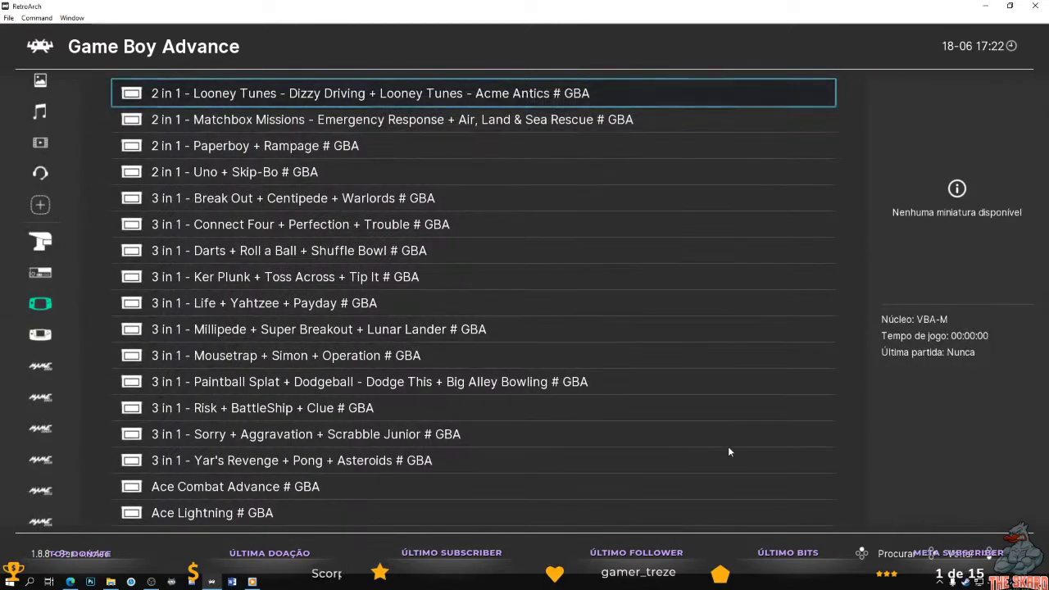
- Try to run 2 in 1 - Paperboy + Rampage from the Game Boy Advance playlist, returning to the list
key("Down")
key("Down")
key("Return")
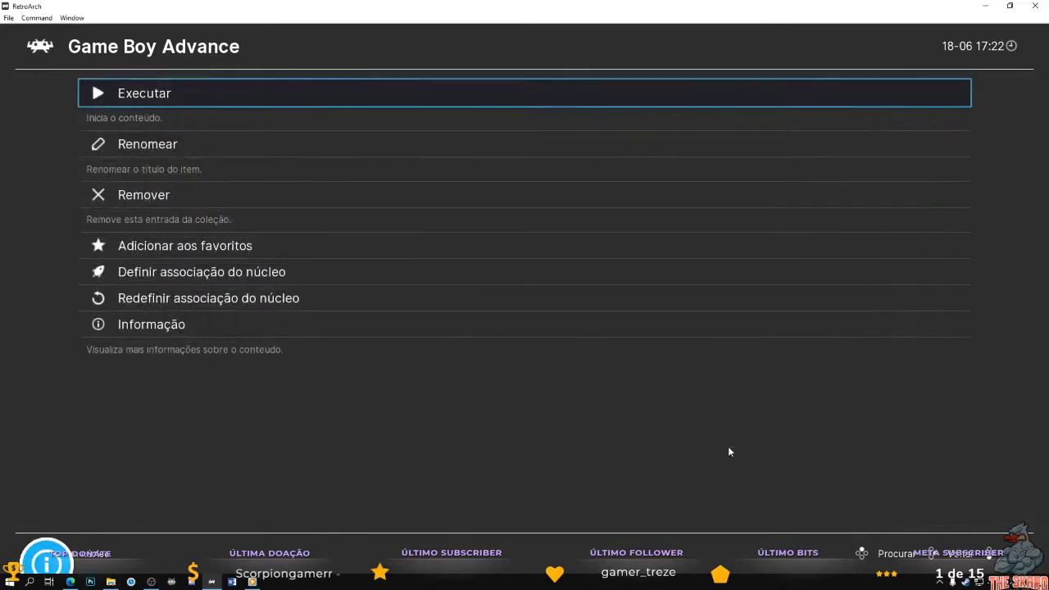
key("Return")
key("BackSpace")
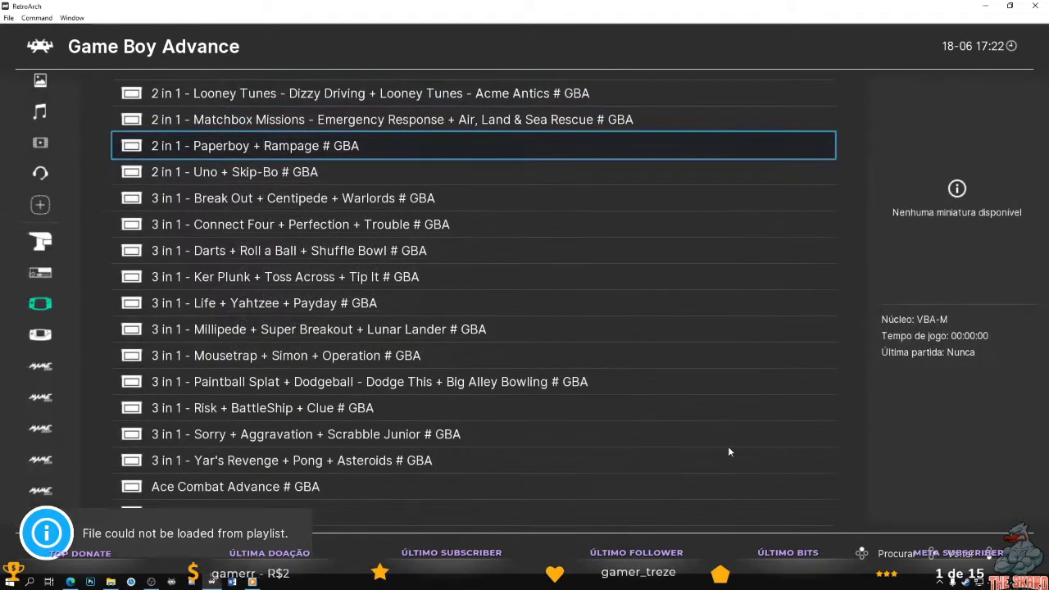
- Try to run Ace Combat Advance from the Game Boy Advance playlist, returning to the list
key("Down")
key("Down")
key("Down")
key("Down")
key("Down")
key("Down")
key("Down")
key("Down")
key("Down")
key("Down")
key("Down")
key("Down")
key("Down")
key("Return")
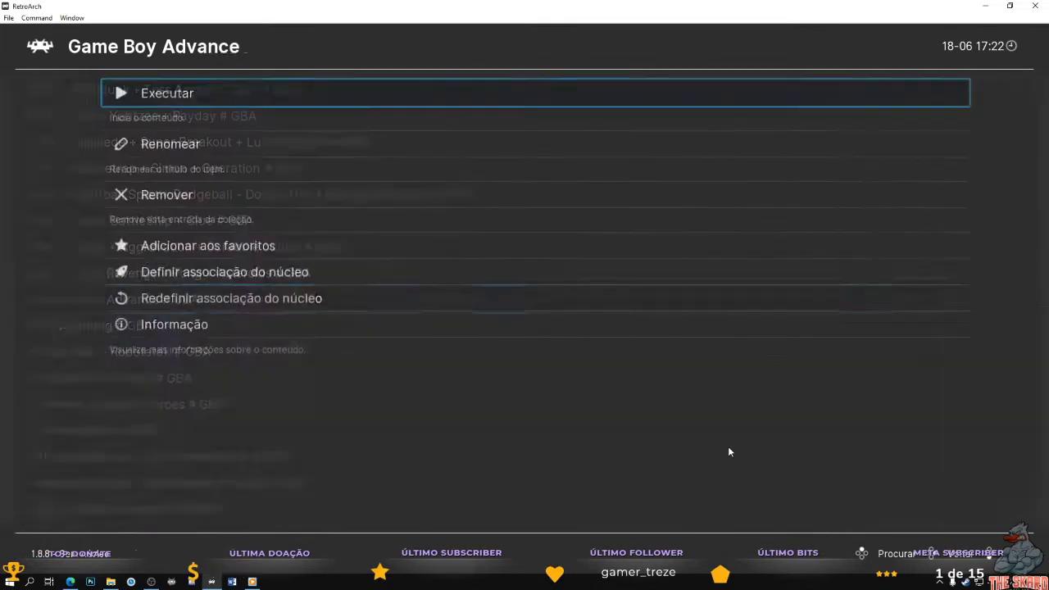
key("Return")
key("BackSpace")
- Browse further down the Game Boy Advance playlist for another game to test
key("Down")
key("Down")
key("Down")
key("Down")
key("Down")
key("Down")
key("Down")
key("Down")
key("Down")
key("Down")
key("Down")
key("Down")
key("Down")
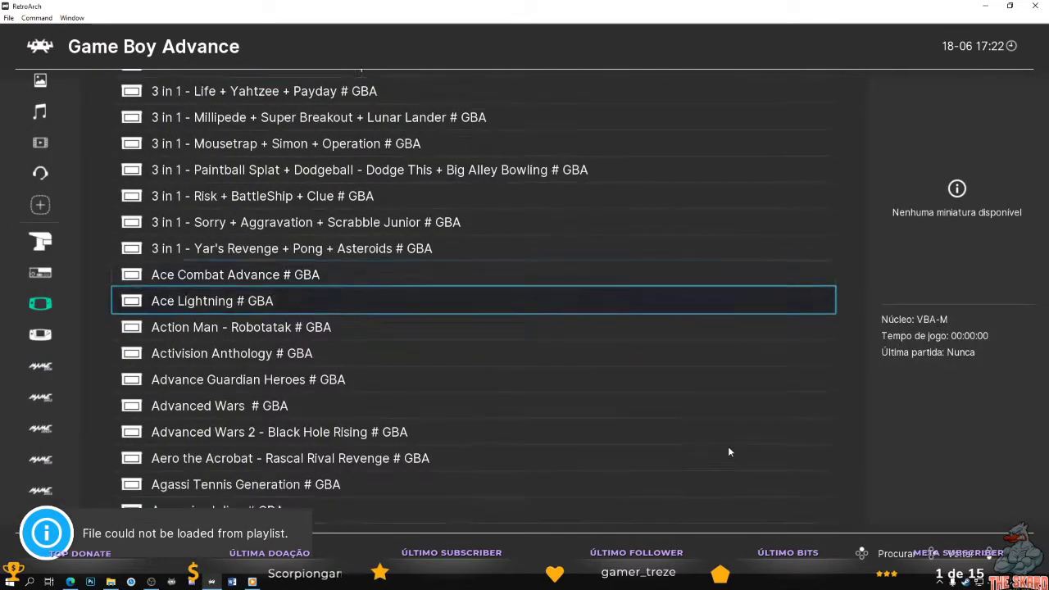
- Run Pokemon - Fire Red from the Histórico list and maximize its window
key("Left")
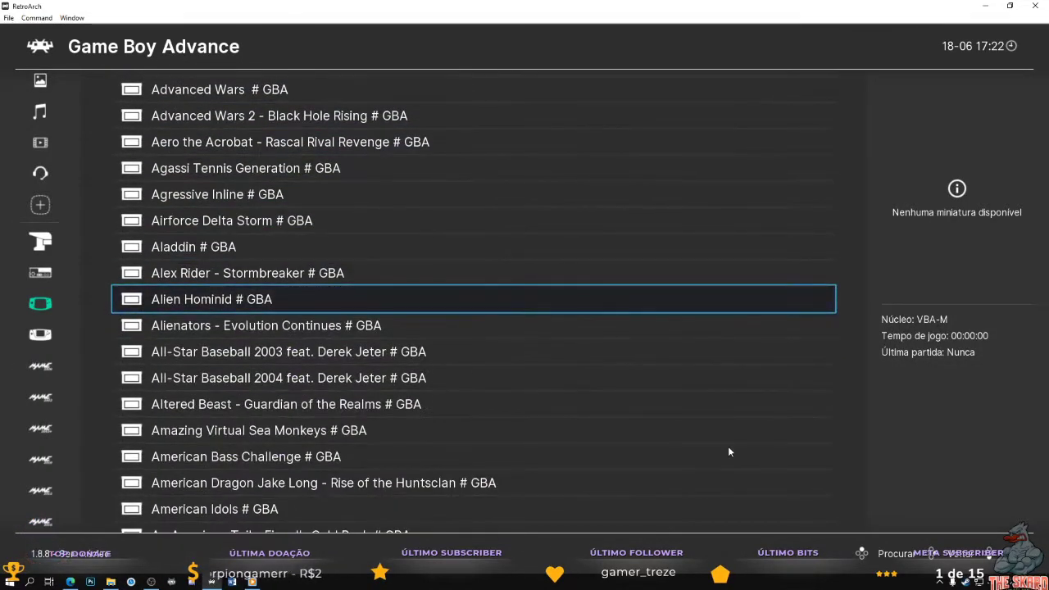
key("Up")
key("Up")
key("Up")
key("Up")
key("Up")
key("Up")
key("Up")
key("Up")
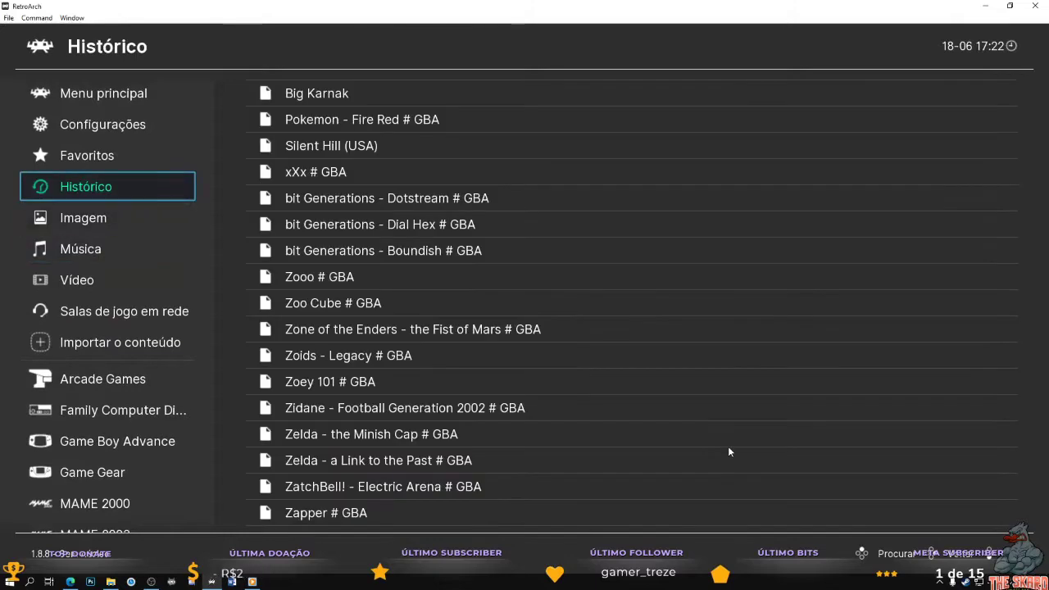
key("Right")
key("Down")
key("Return")
key("Return")
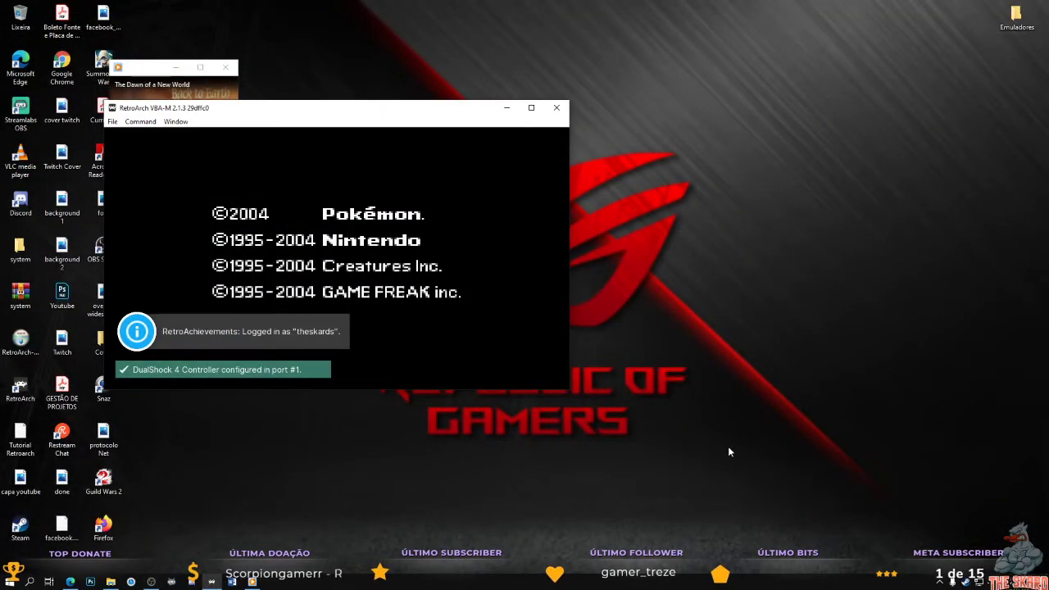
left_click(531, 107)
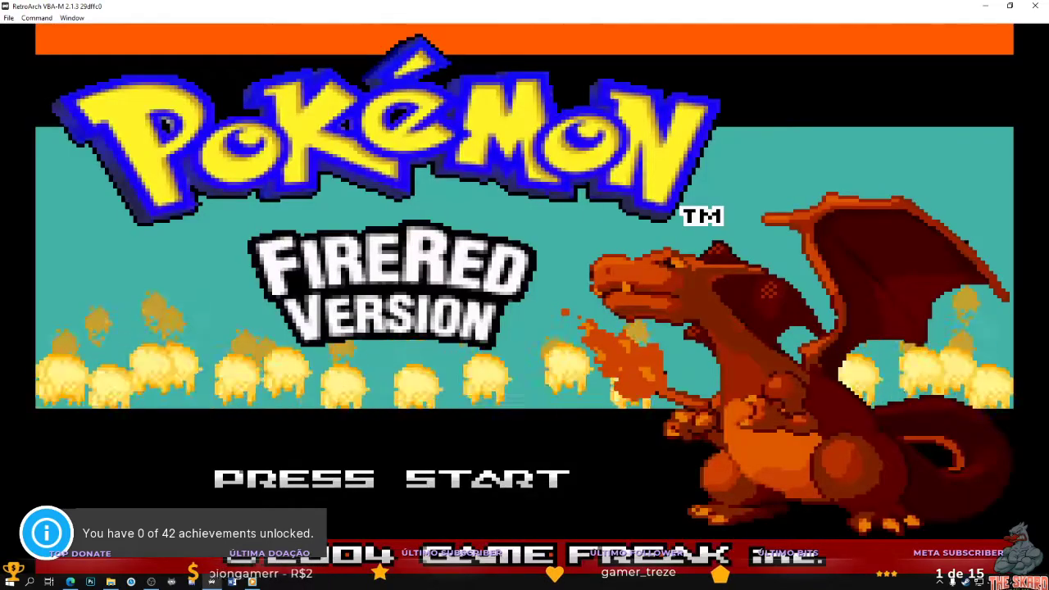
- Start Pokémon FireRed from the title screen and skip through the controls and adventure introduction pages
key("Return")
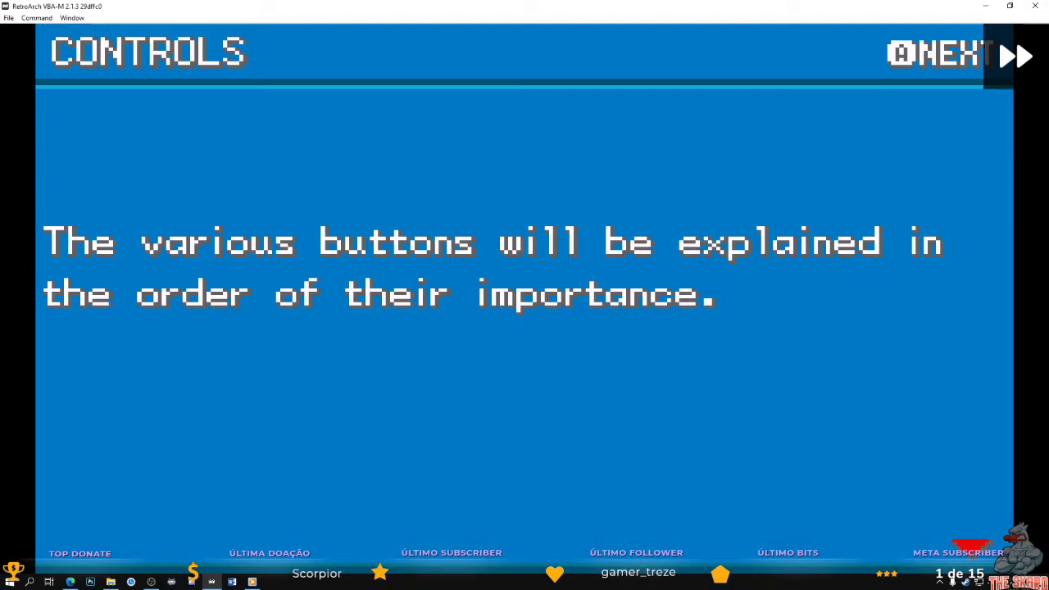
key("x")
key("x")
key("x")
key("x")
key("x")
key("x")
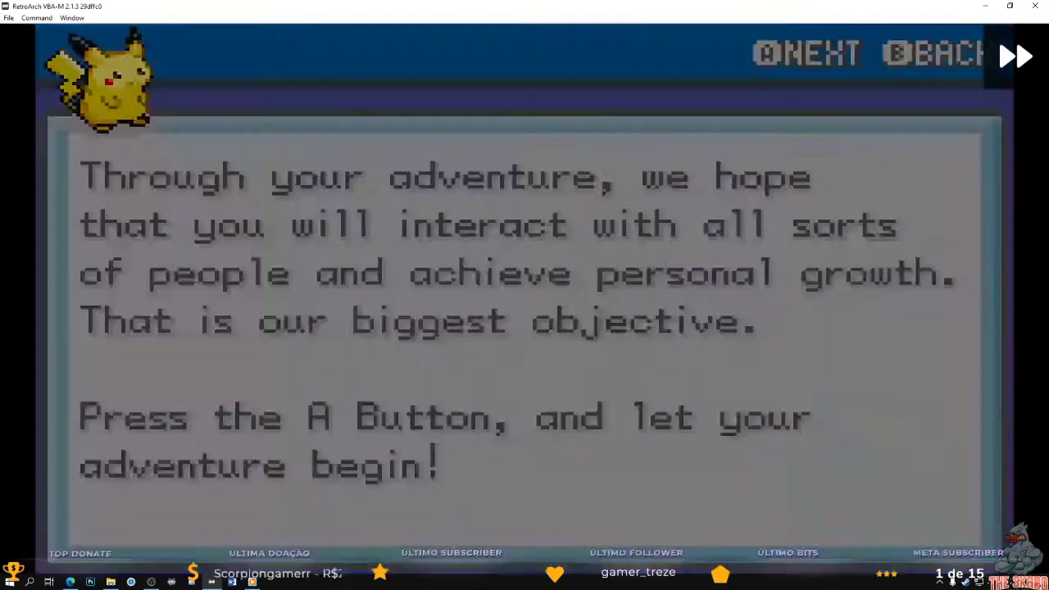
- Begin the adventure and advance the professor's opening speech up to the character choice
key("x")
key("x")
key("x")
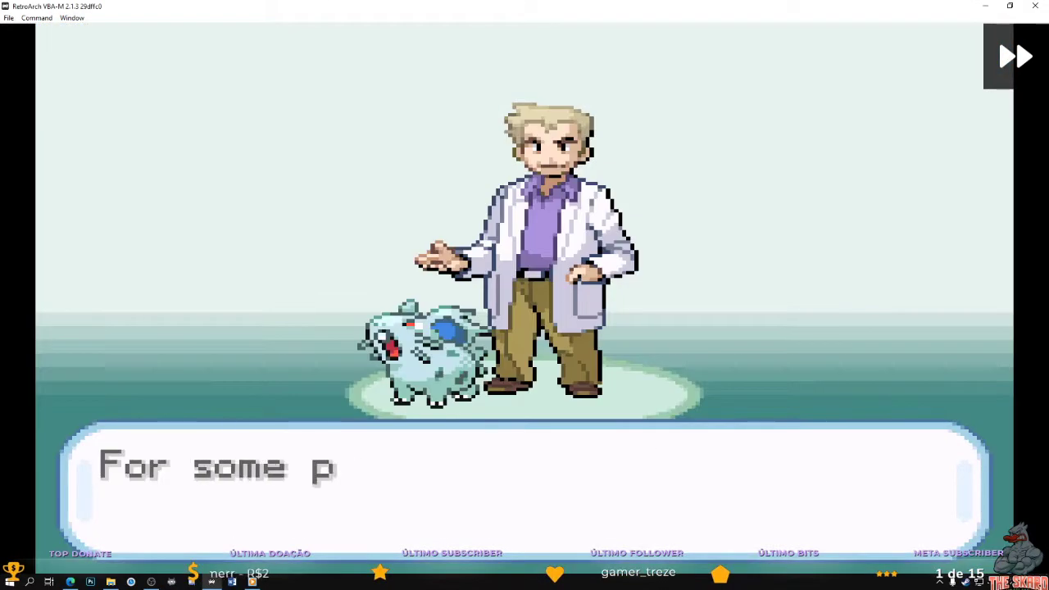
key("x")
key("x")
key("x")
key("x")
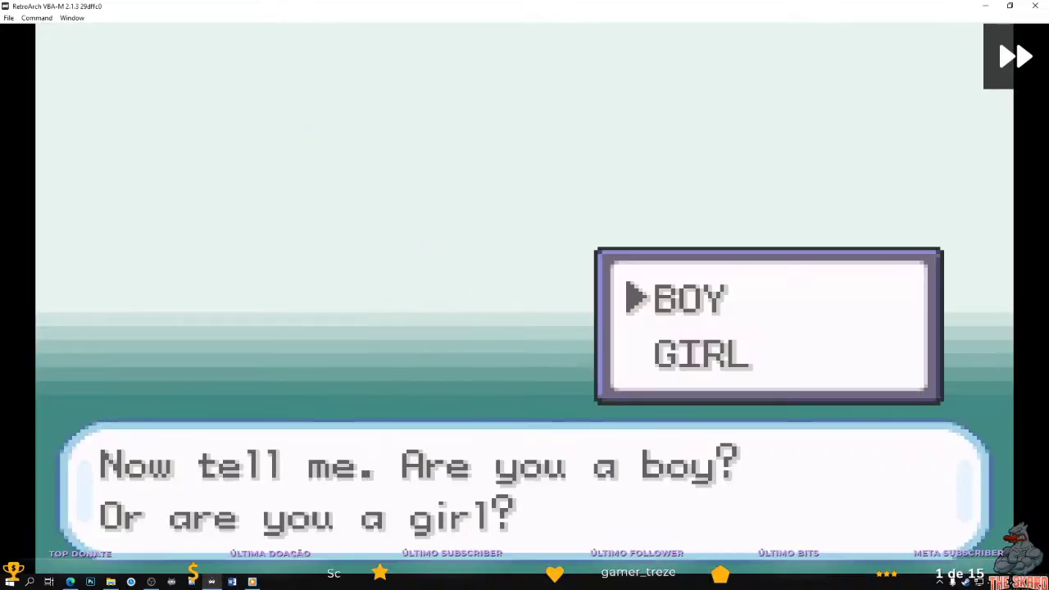
- Choose the boy character, name him AAAAAAA, and advance to the rival's naming screen
key("x")
key("x")
key("x")
key("x")
key("x")
key("x")
key("x")
key("x")
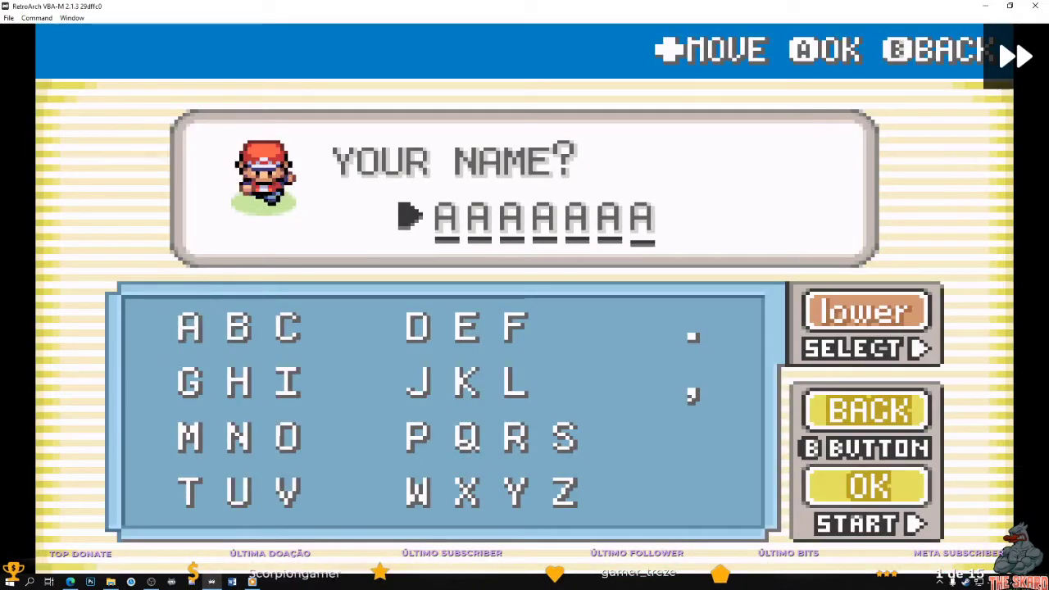
key("x")
key("x")
key("x")
key("x")
key("x")
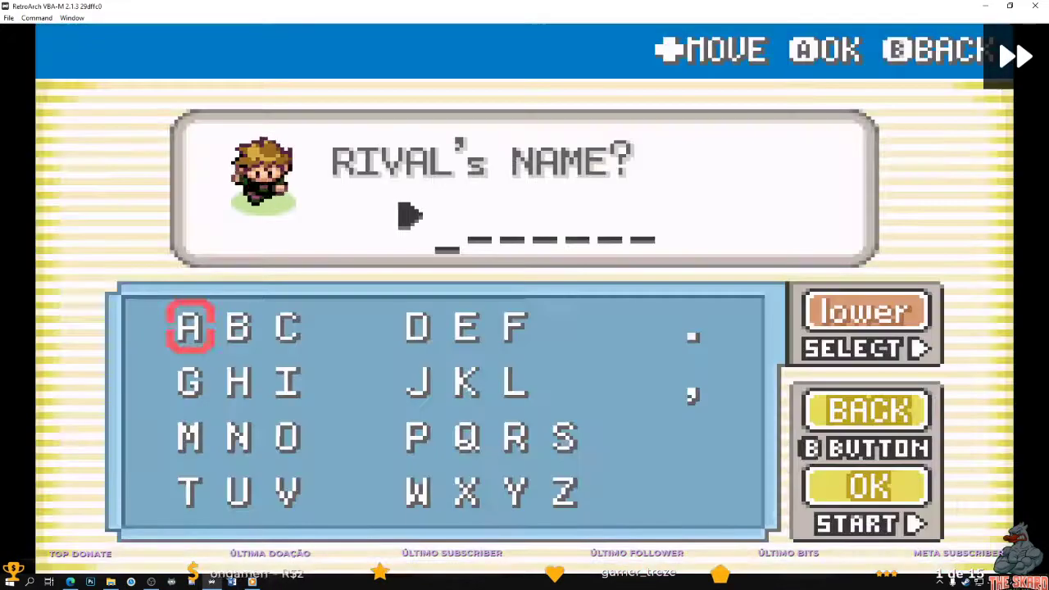
- Enter the rival's name and finish the introduction dialogue so play starts in the bedroom
key("x")
key("x")
key("x")
key("x")
key("x")
key("x")
key("x")
key("x")
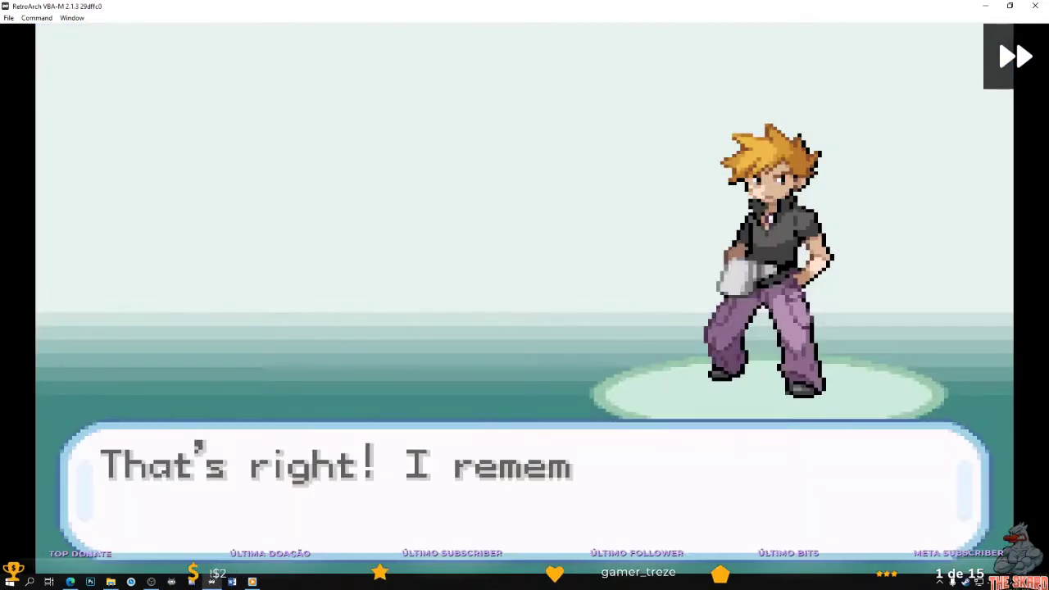
key("x")
key("x")
key("x")
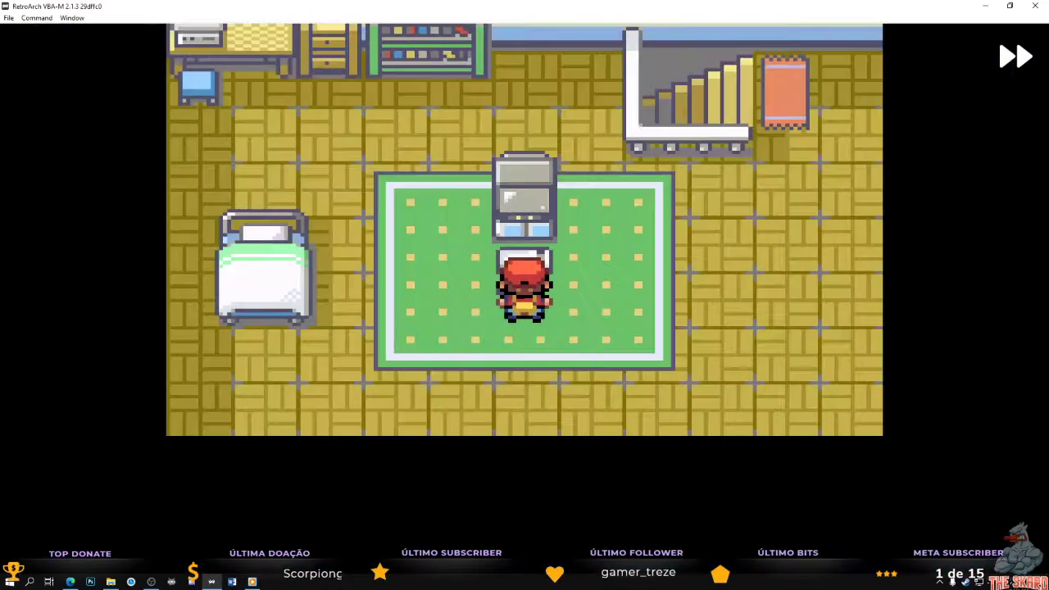
- Walk the character around the bedroom to the stairs and go down to the ground floor
key("Right")
key("Up")
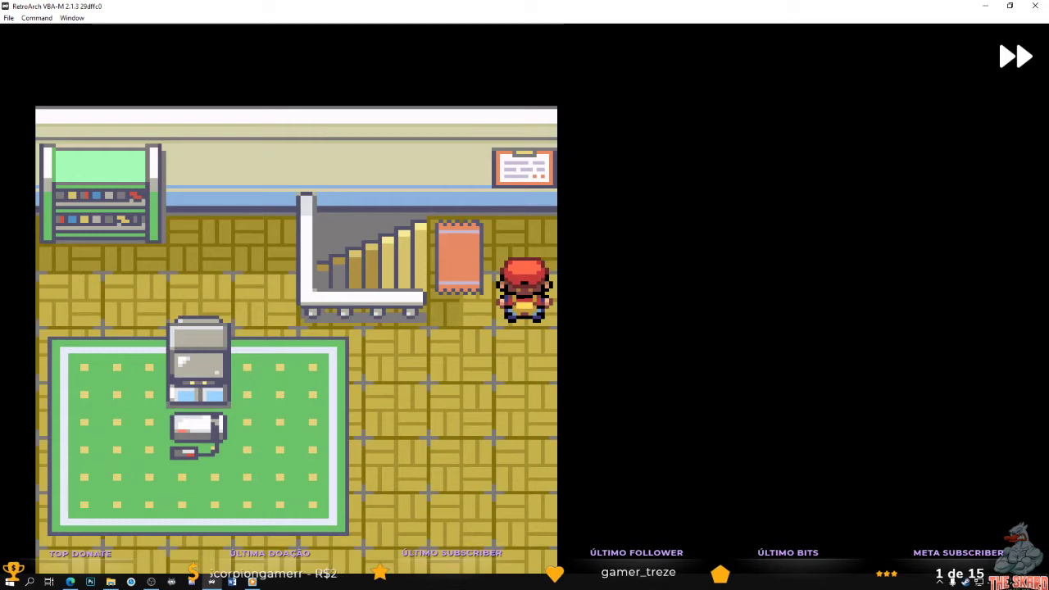
key("Left")
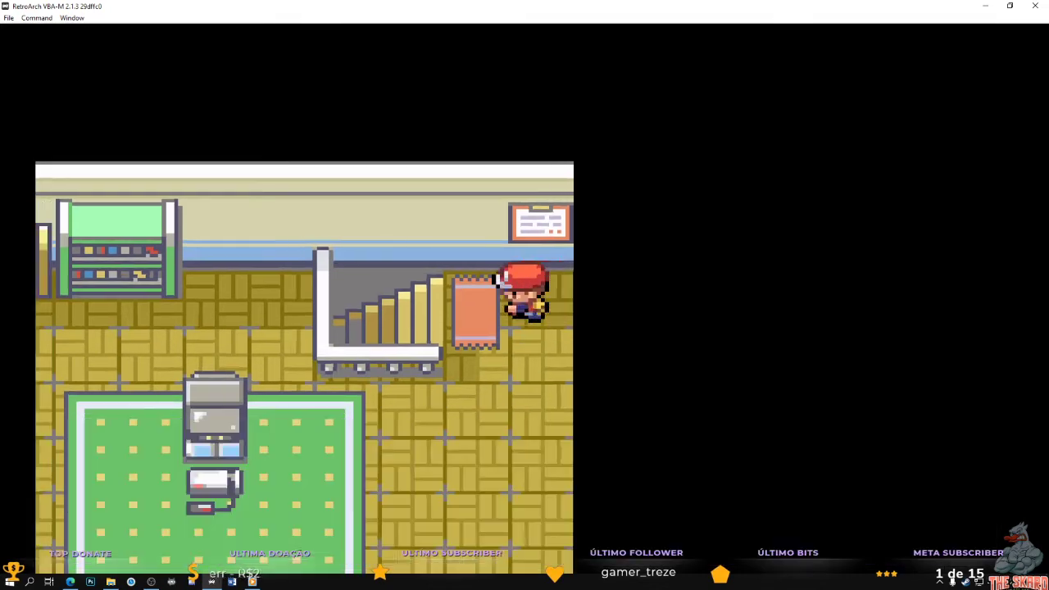
key("Left")
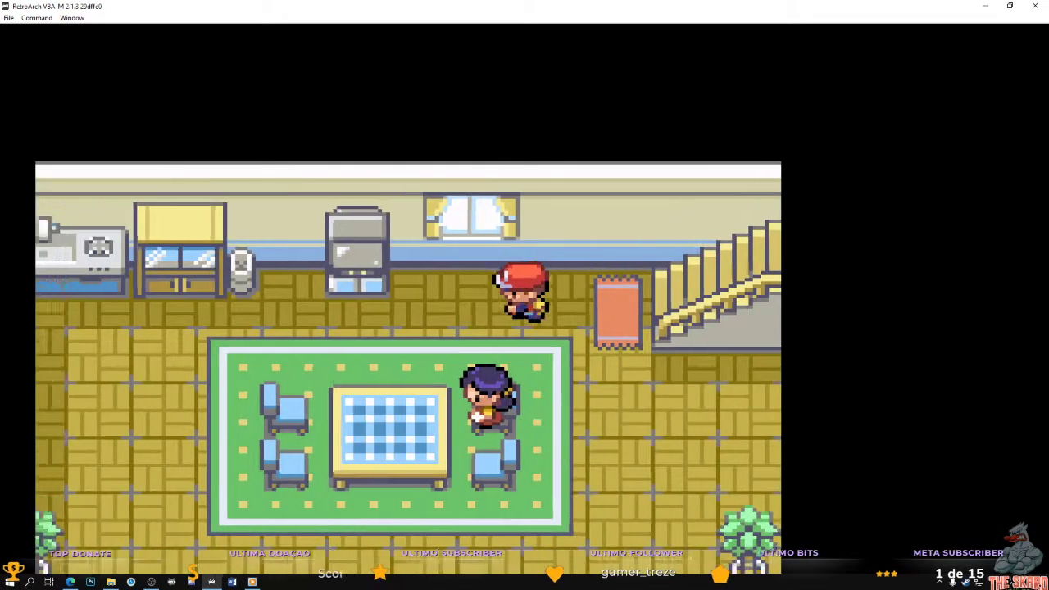
- Talk to MOM at the table and advance her dialogue to the end
key("Down")
key("x")
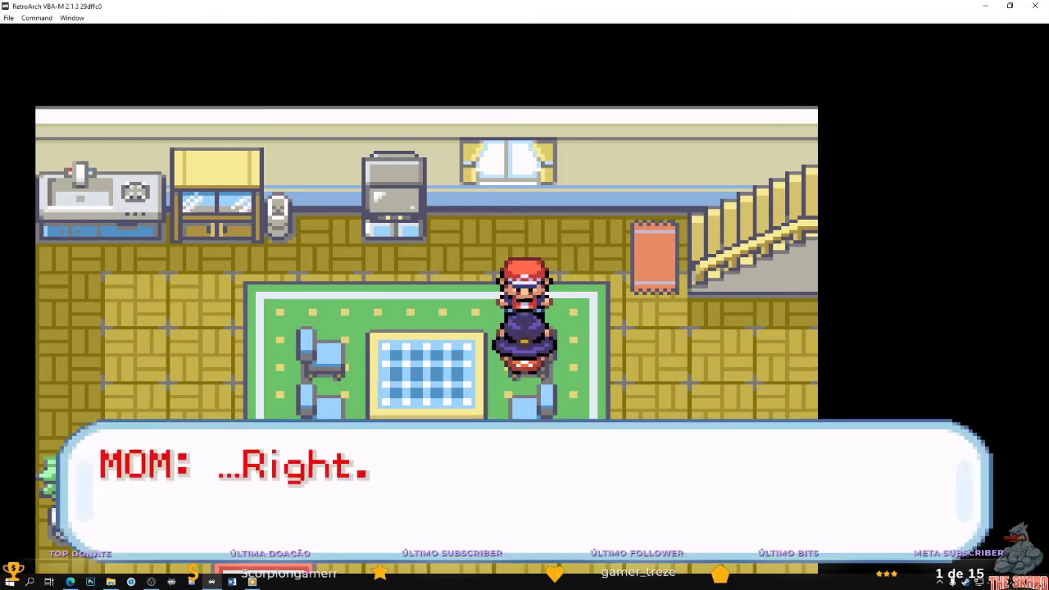
key("x")
key("x")
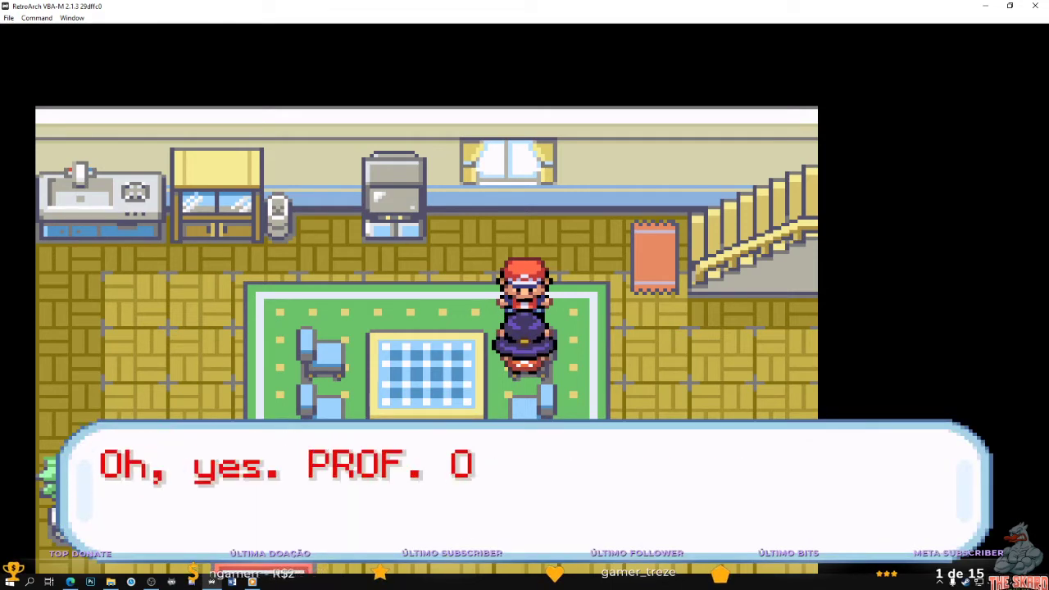
key("x")
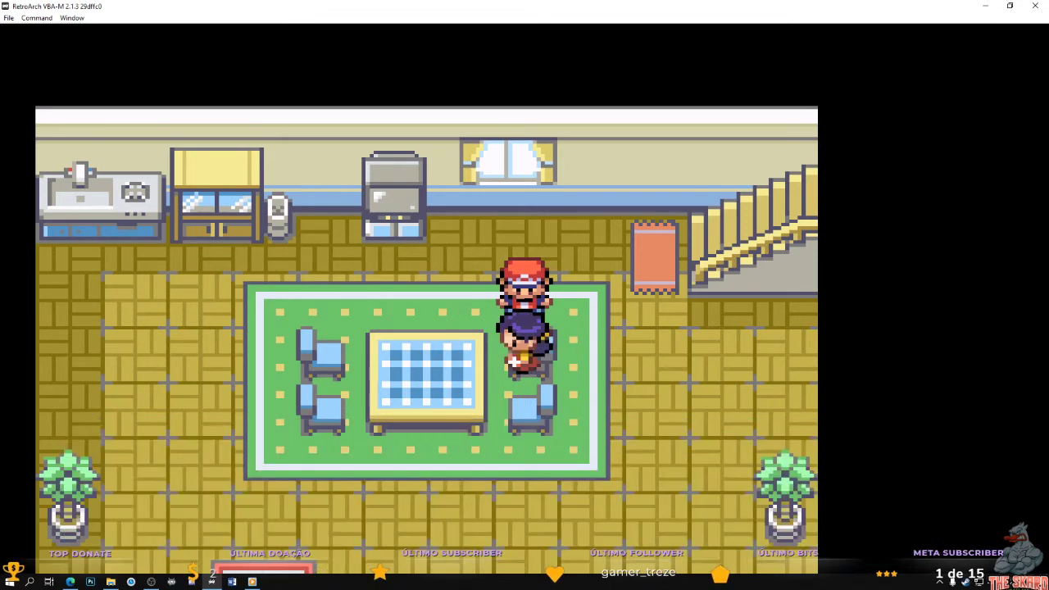
- Walk the character around the table to the red doormat and leave the house into Pallet Town
key("Right")
key("Down")
key("Down")
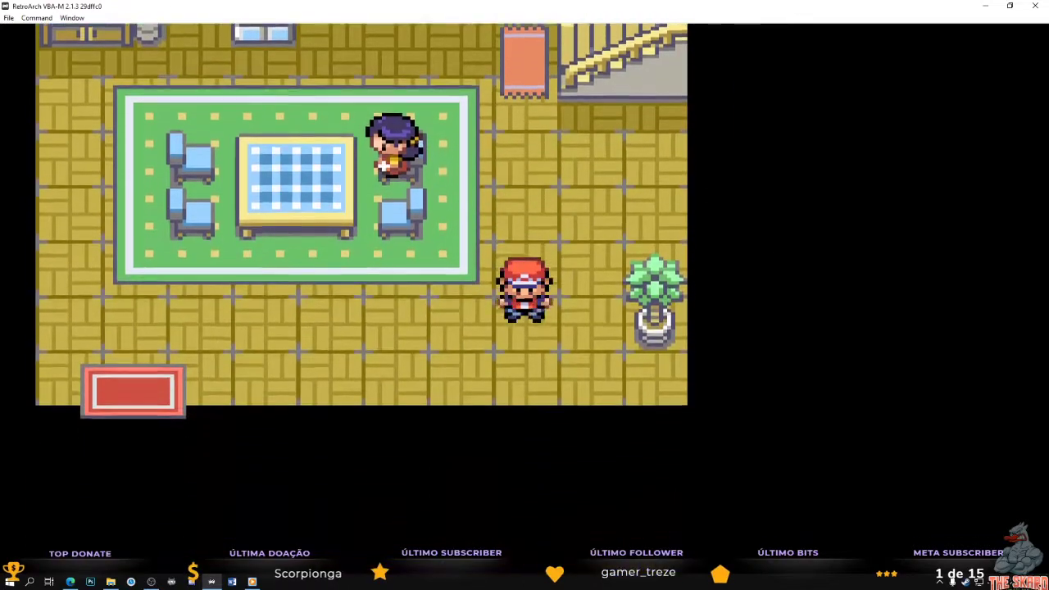
key("Left")
key("Right")
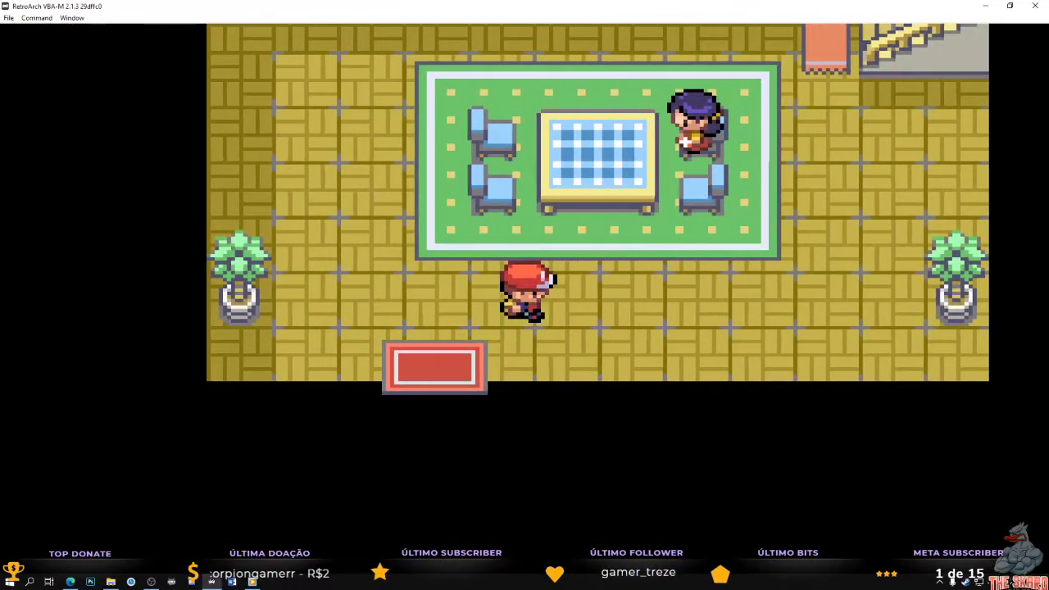
key("Left")
key("Down")
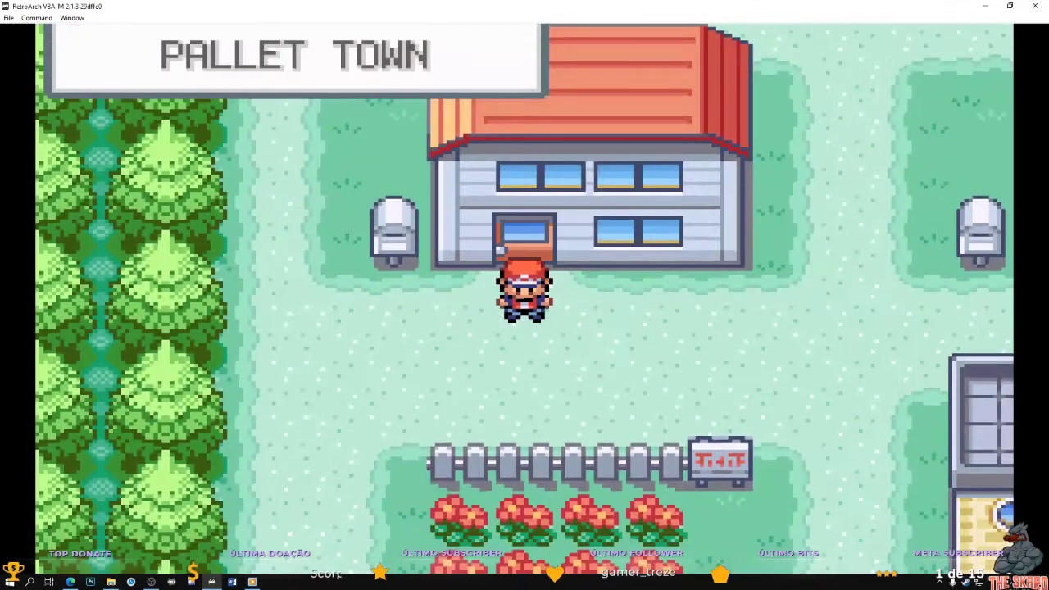
- Walk the character back and forth outside the house in Pallet Town to test movement
key("Right")
key("Left")
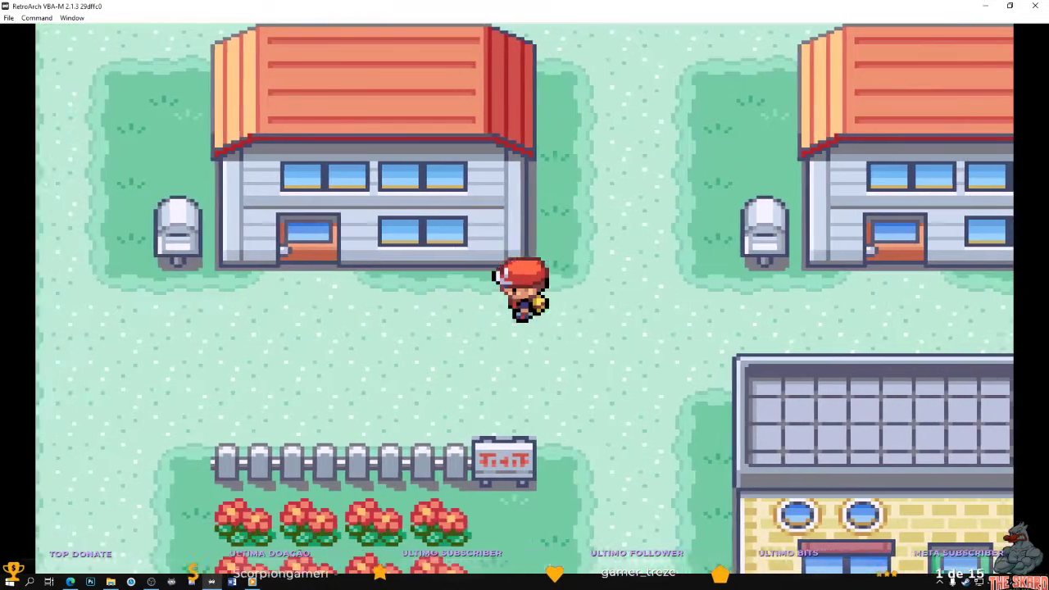
key("Right")
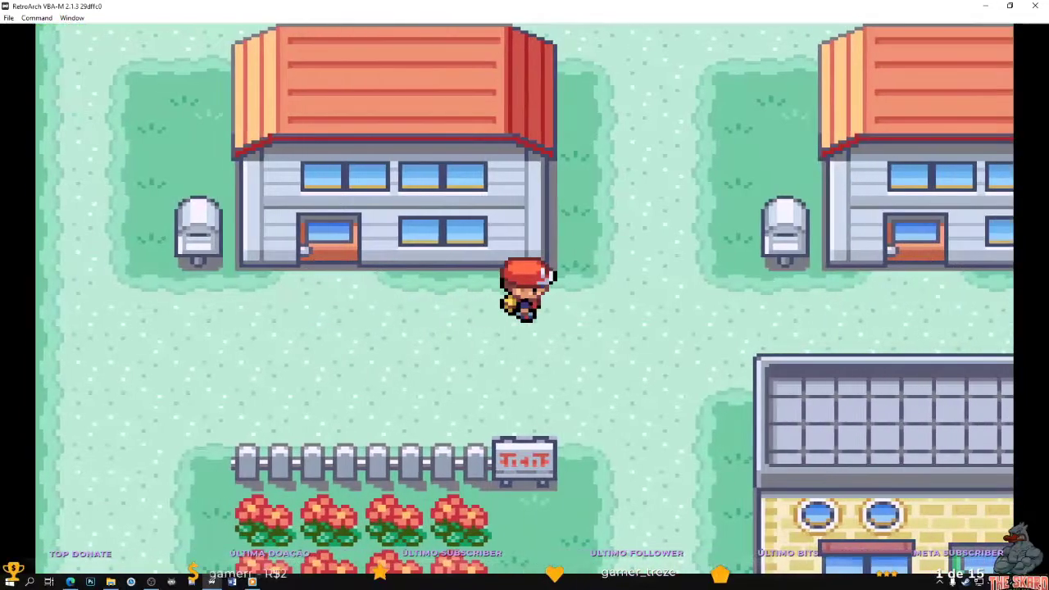
- Close the running Pokemon Fire Red content and back out to the main category and playlist list
key("F1")
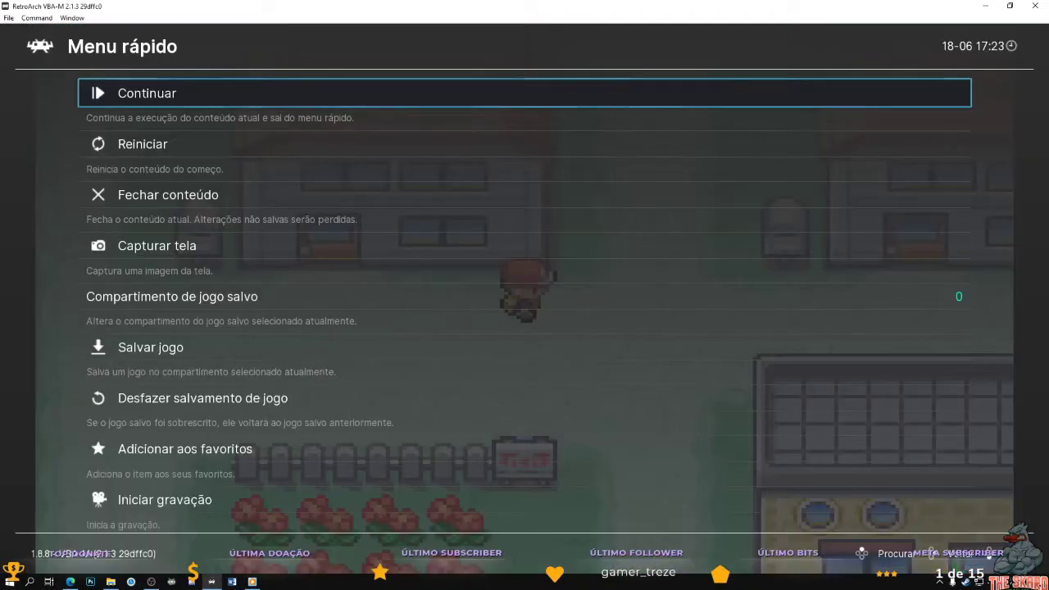
key("Down")
key("Down")
key("Escape")
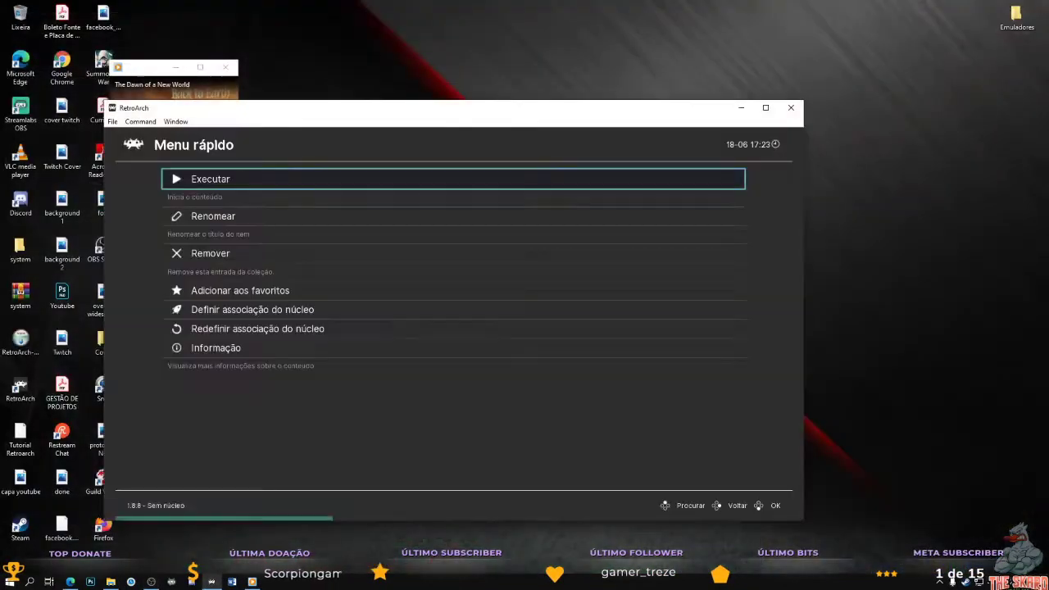
key("BackSpace")
key("BackSpace")
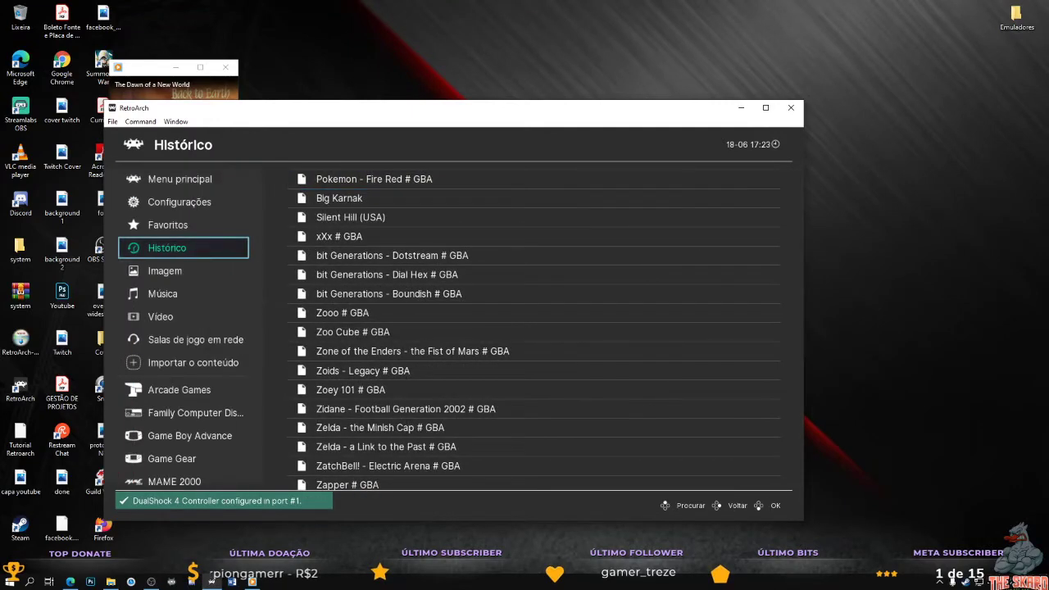
- Run Adian no Tsue (Japan) from the Family Computer Disk System playlist and maximize the game window
key("Down")
key("Down")
key("Down")
key("Down")
key("Down")
key("Down")
key("Down")
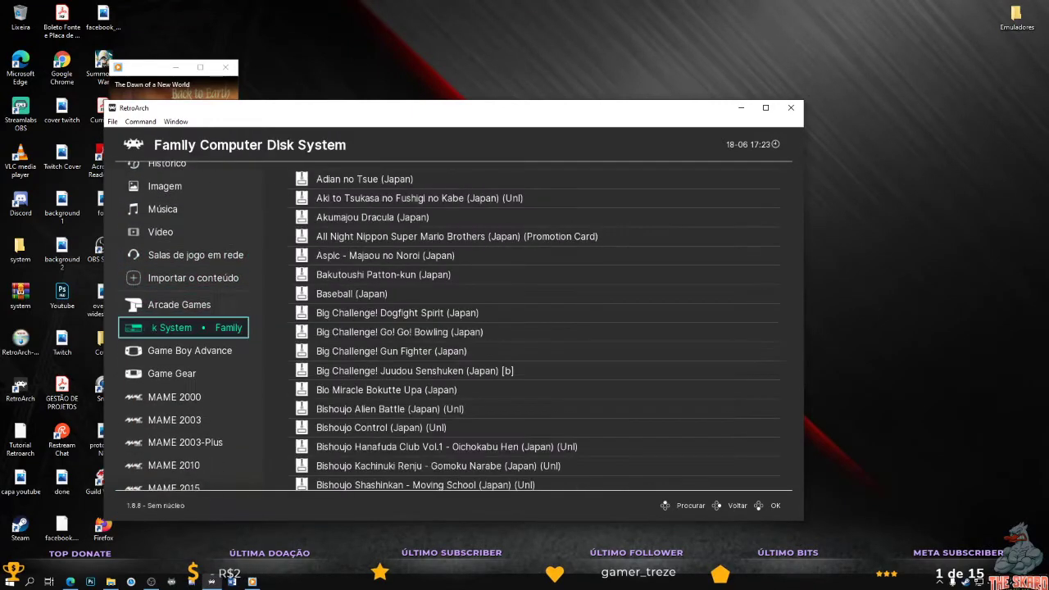
key("Right")
key("Return")
key("Return")
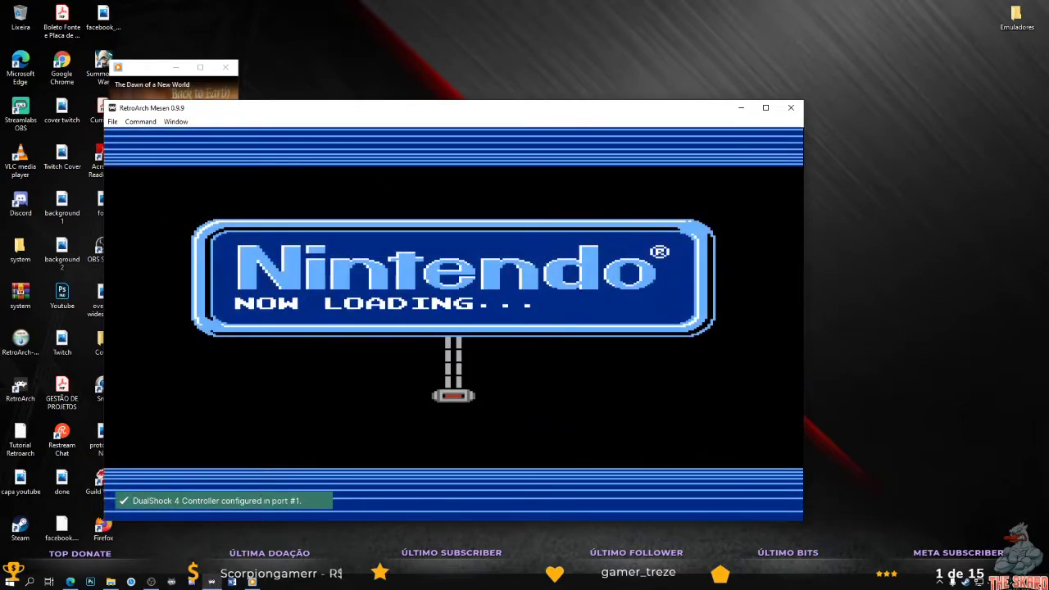
left_click(766, 108)
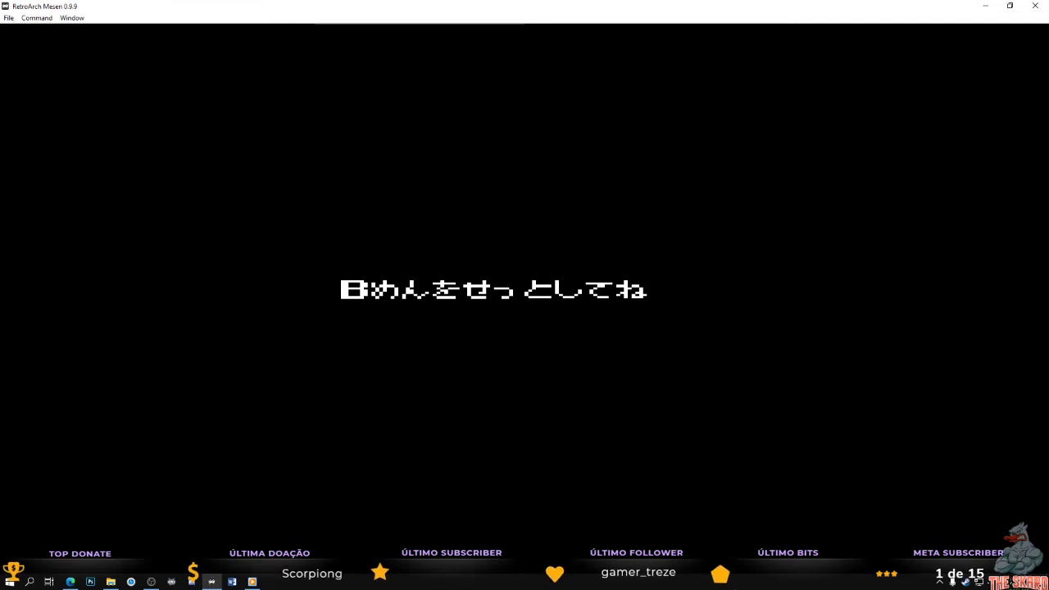
- Close the running disk game, maximize the window, and return to the Family Computer Disk System game list
key("F1")
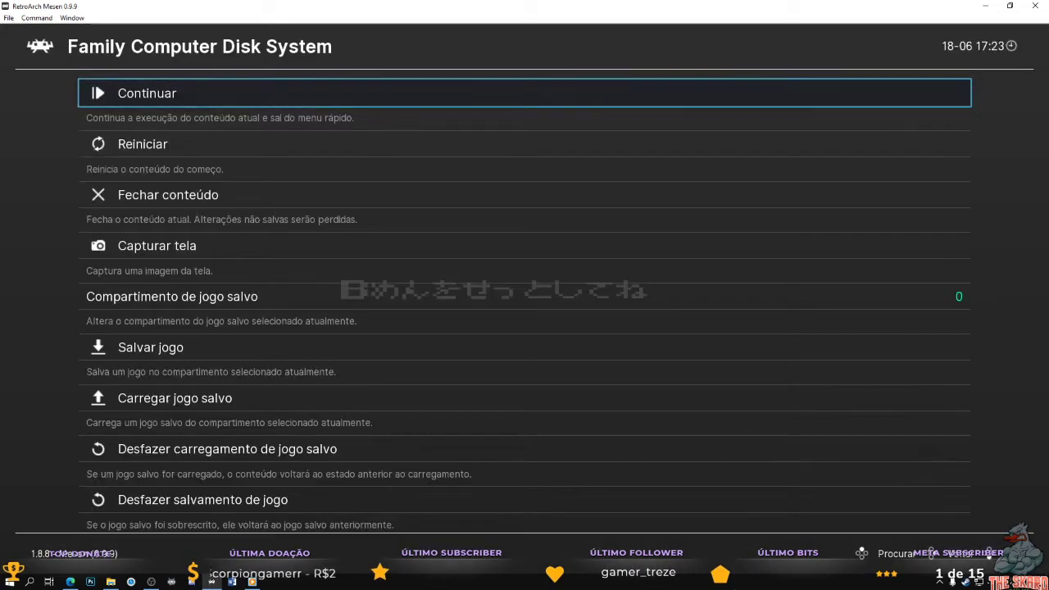
key("Down")
key("Down")
key("Return")
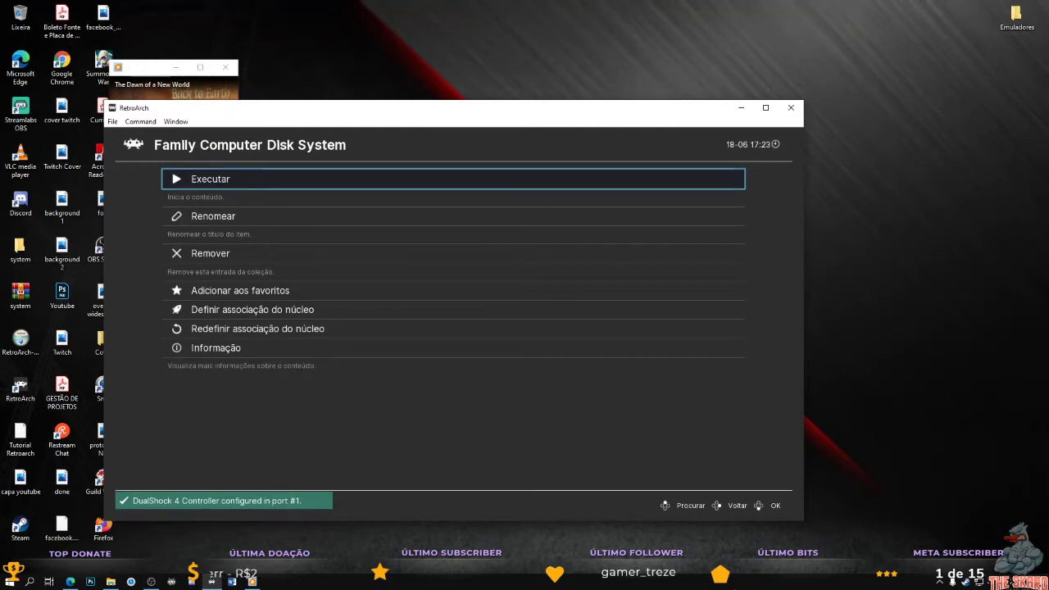
left_click(767, 107)
key("Up")
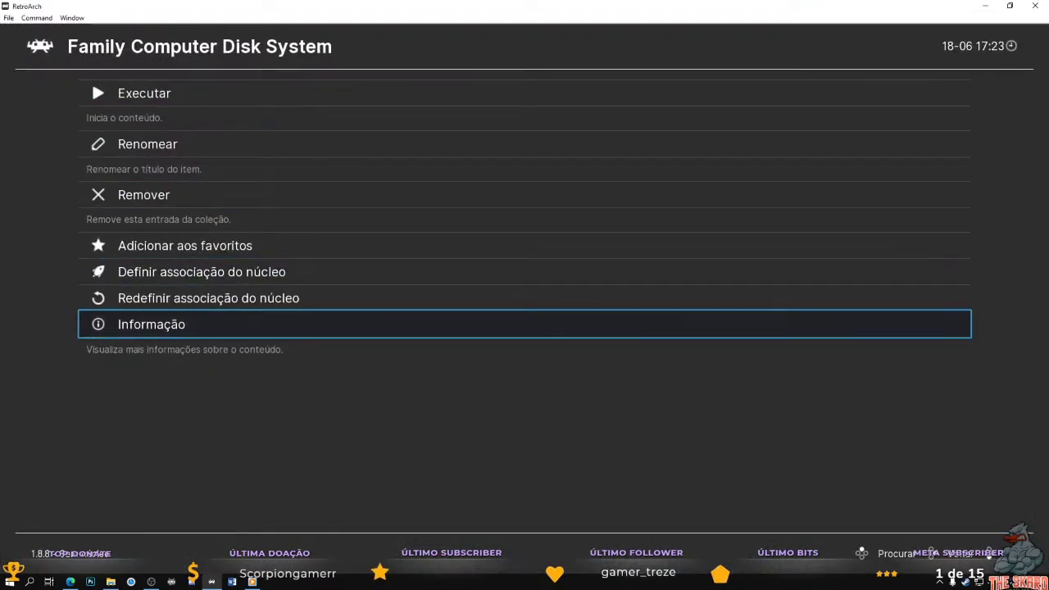
key("BackSpace")
- Run Akumajou Dracula (Japan) in a maximized window and start it with the PLAYER-1 entry
key("Down")
key("Down")
key("Return")
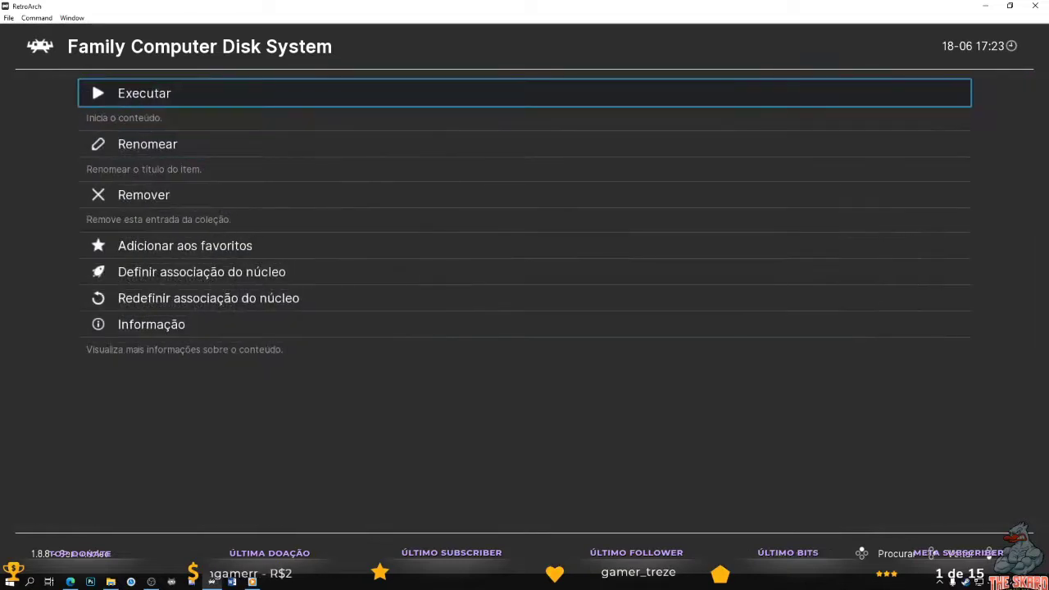
key("Return")
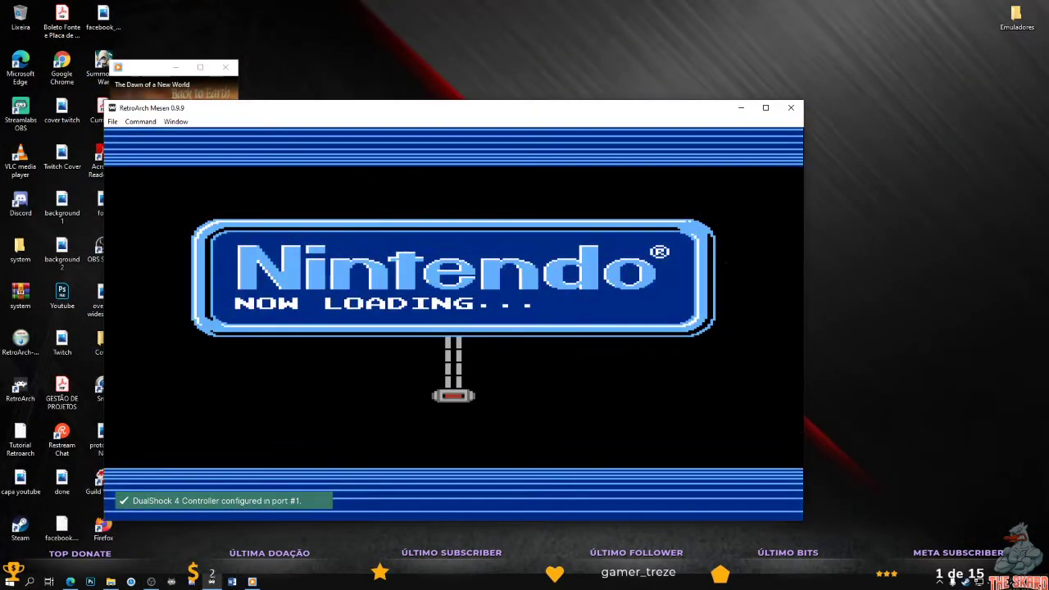
left_click(765, 108)
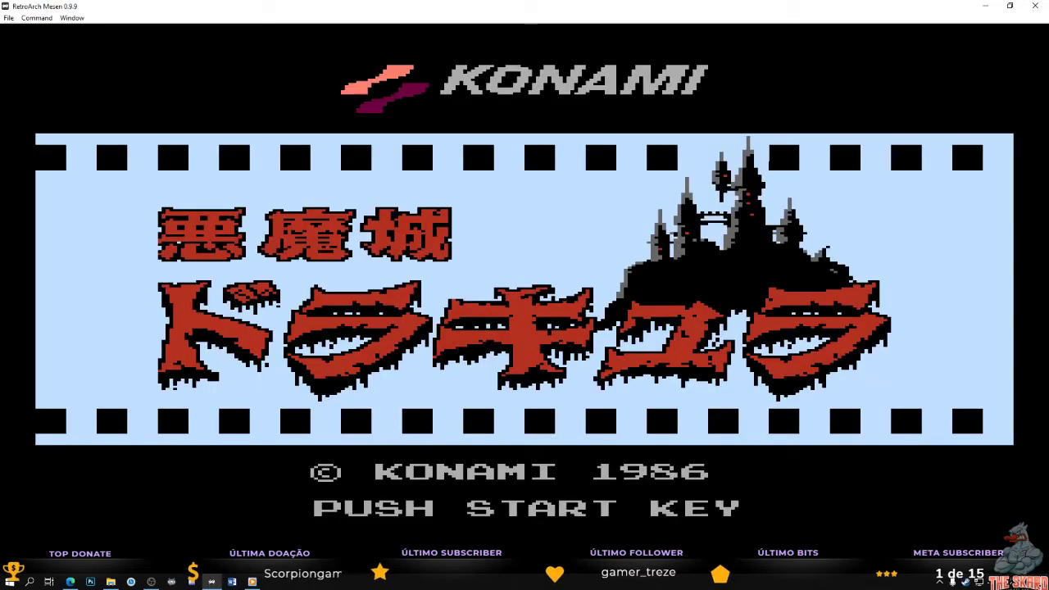
key("Return")
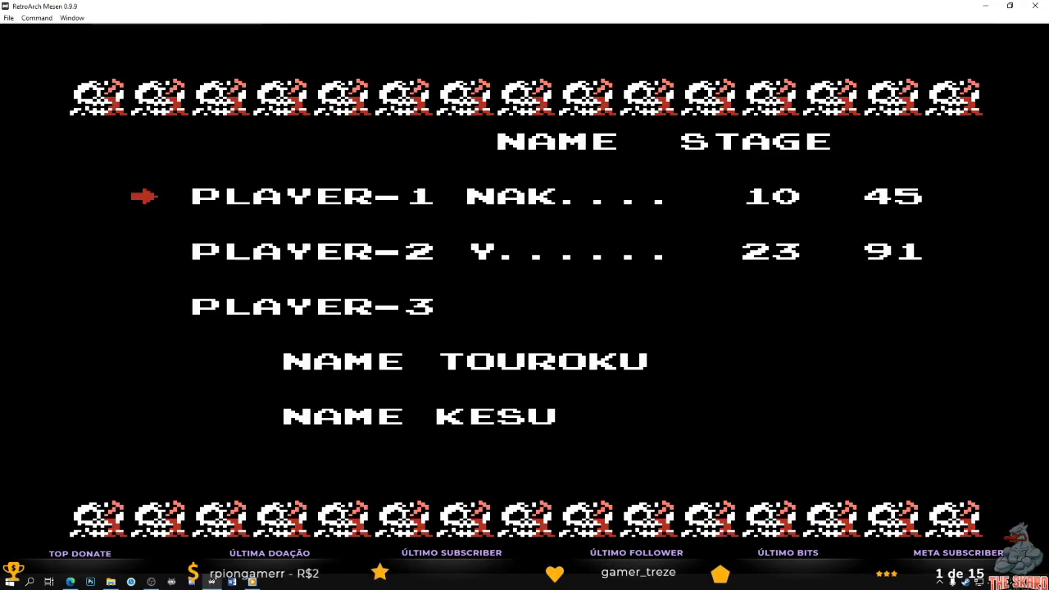
key("Return")
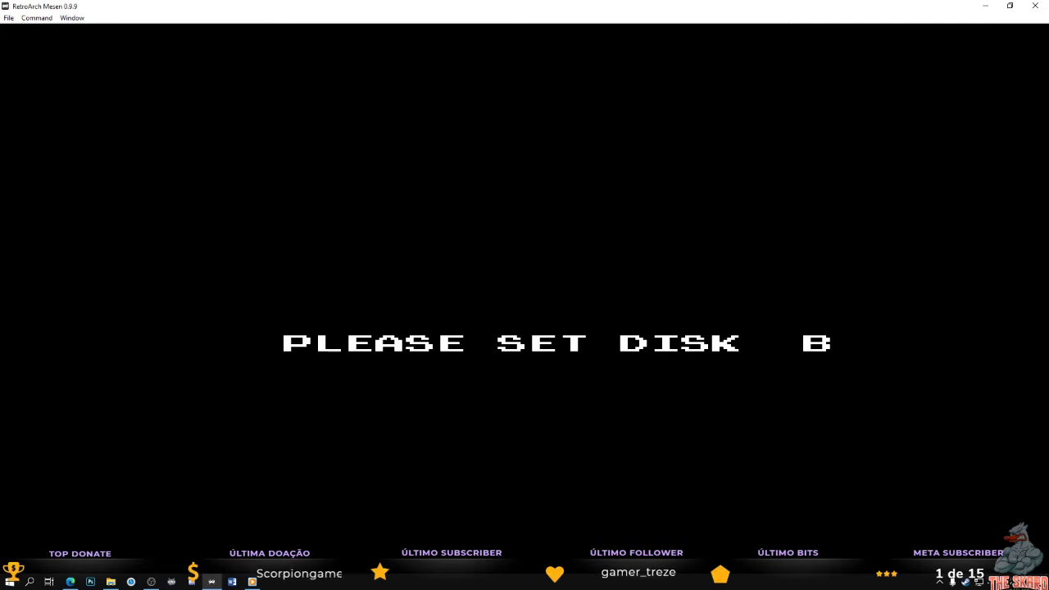
- Close the Akumajou Dracula content, maximize the window, and back out to the playlist list
key("F1")
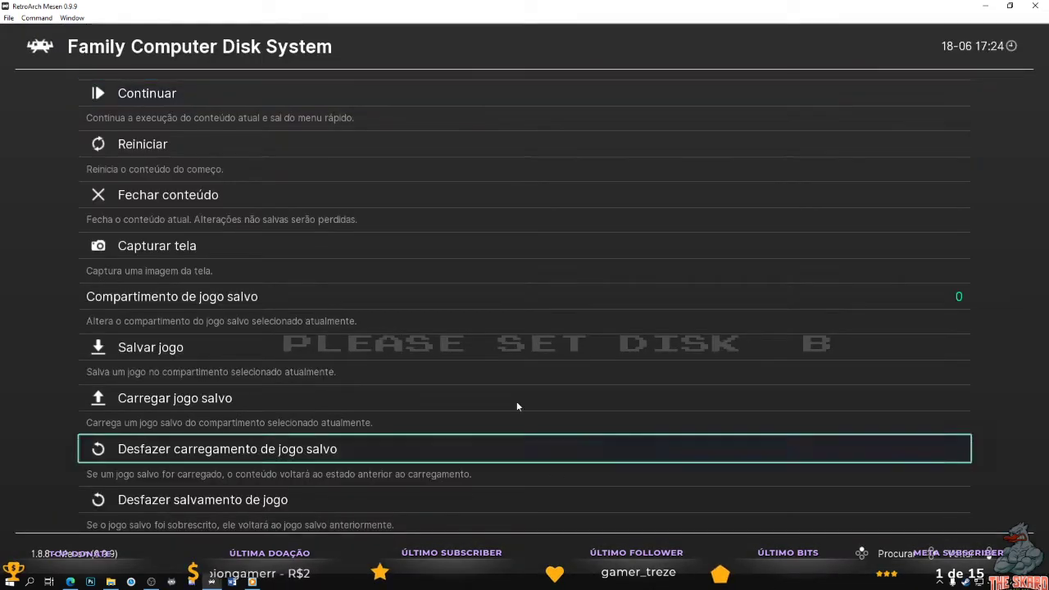
left_click(360, 211)
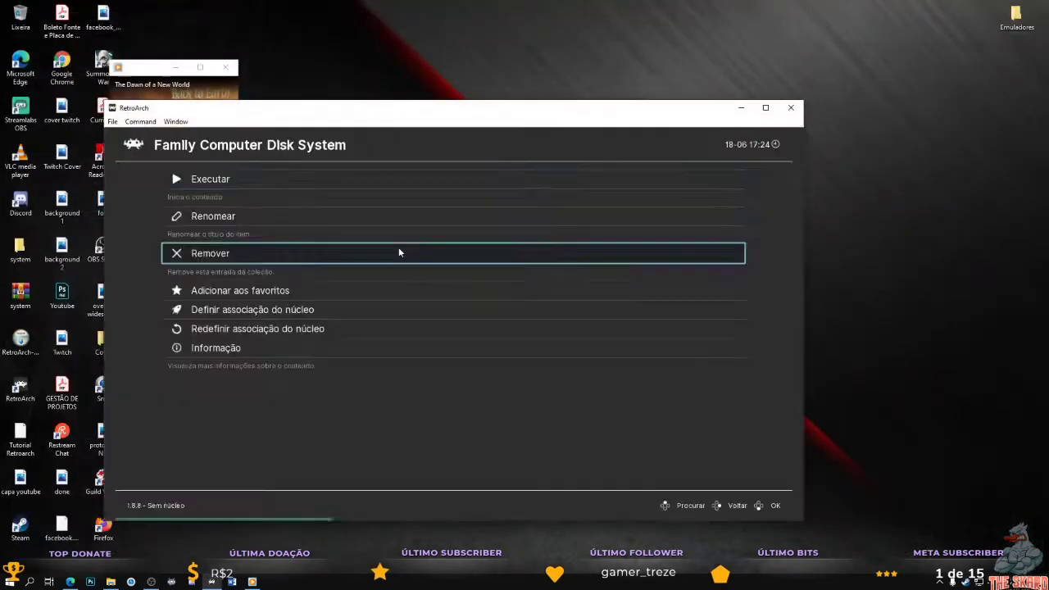
left_click(764, 108)
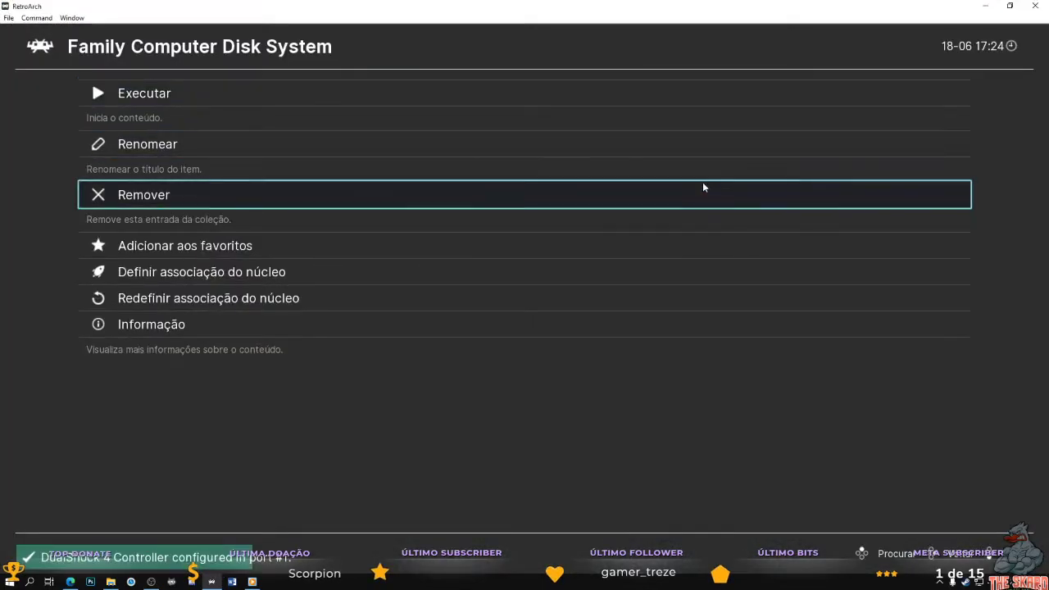
scroll(656, 188, "up", 1)
scroll(653, 190, "down", 1)
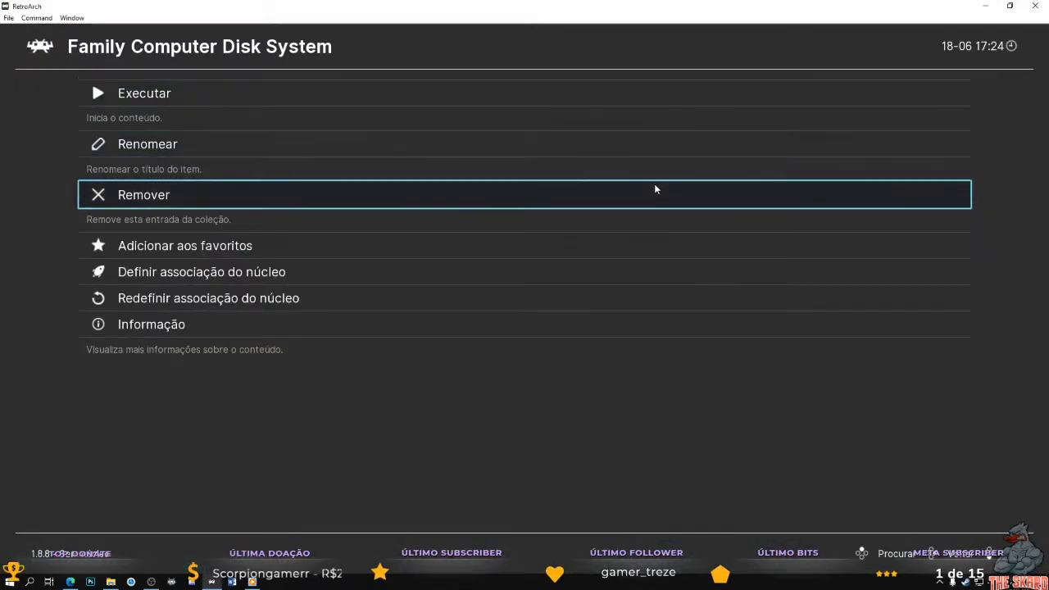
right_click(654, 189)
right_click(654, 188)
- Run Addams Family, The (World) from the Game Gear playlist and maximize the game window
scroll(654, 189, "down", 2)
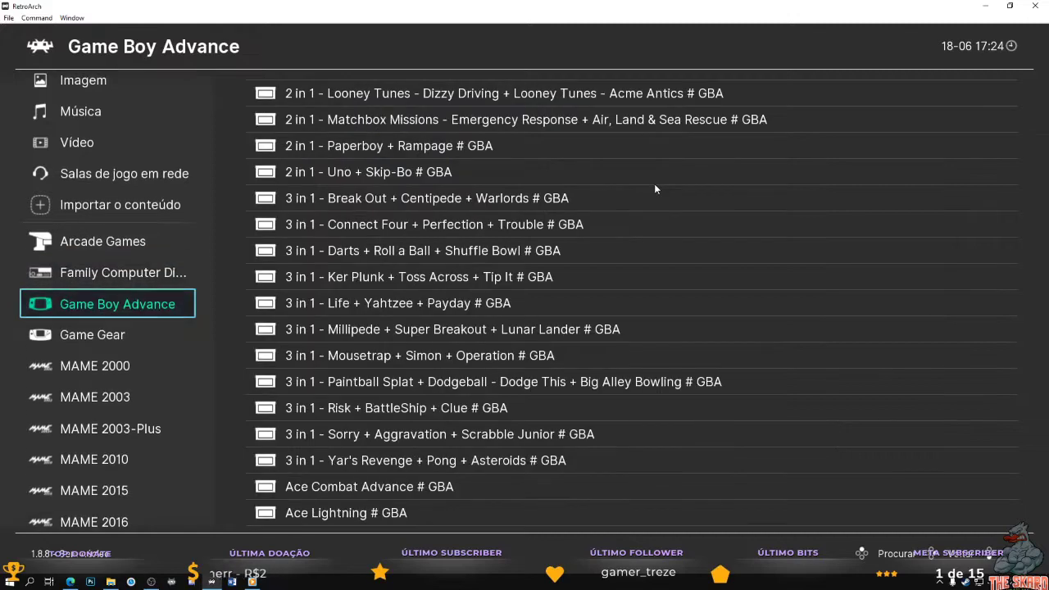
key("Right")
key("Down")
key("Down")
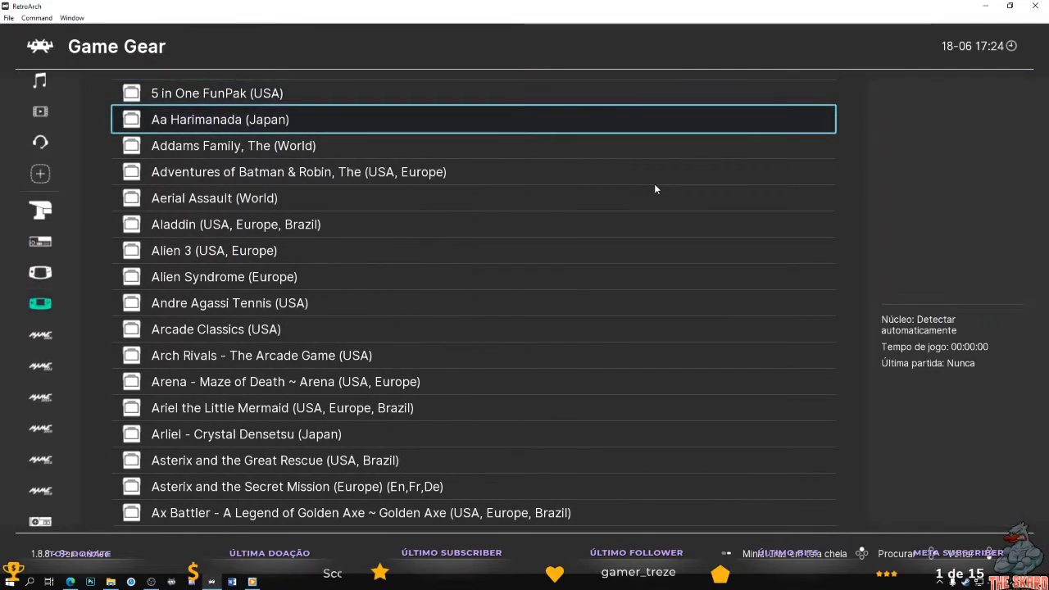
key("Return")
key("Return")
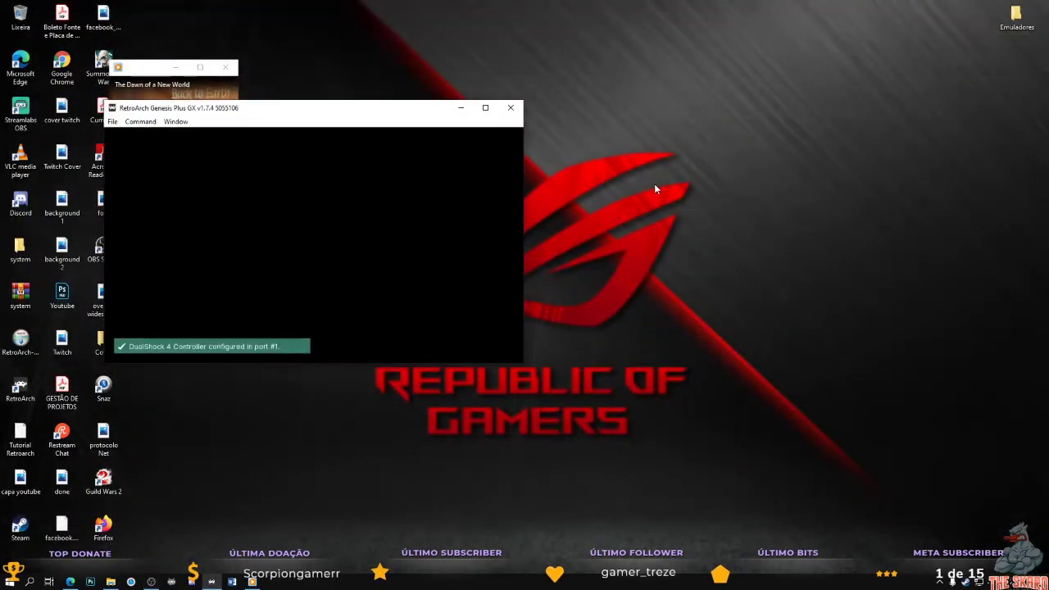
left_click(485, 109)
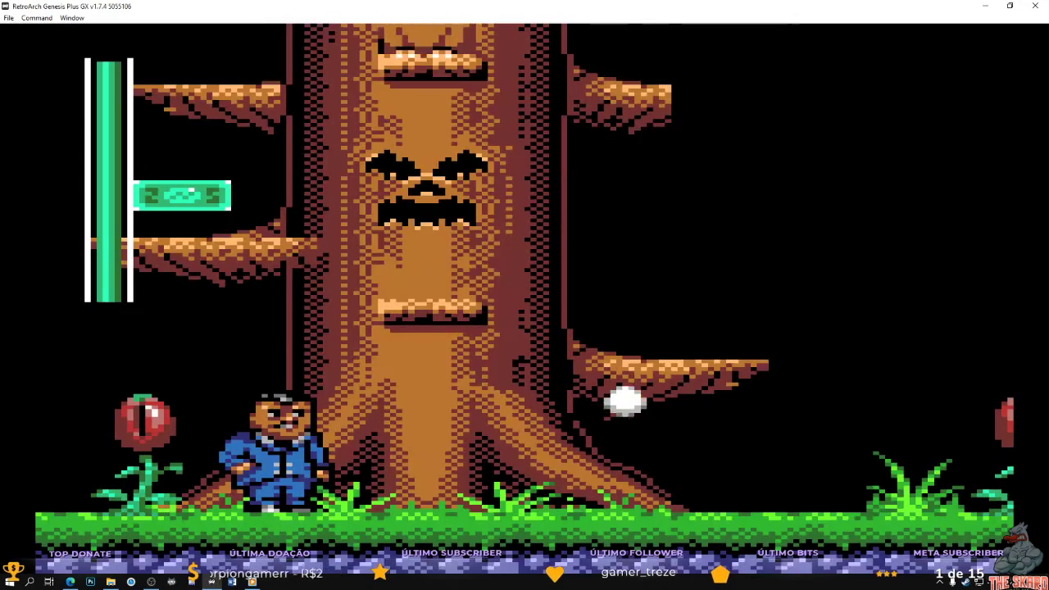
- Play the Addams Family stage, moving and jumping the character past the tree to the wooden house
key("Left")
key("x")
key("Right")
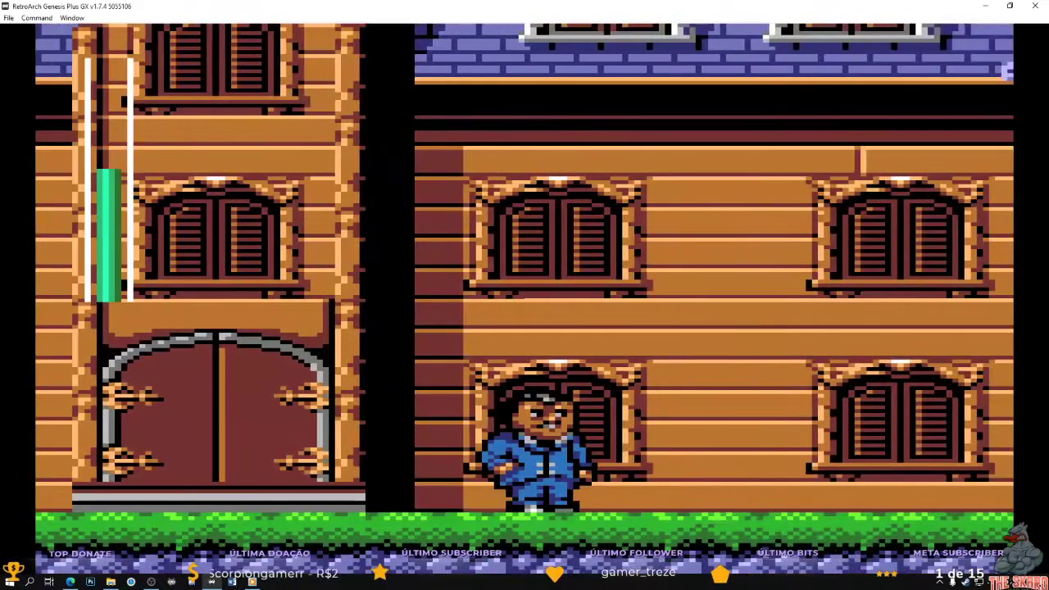
- Close the Addams Family content, maximize the window, and return to the Game Gear game list
key("F1")
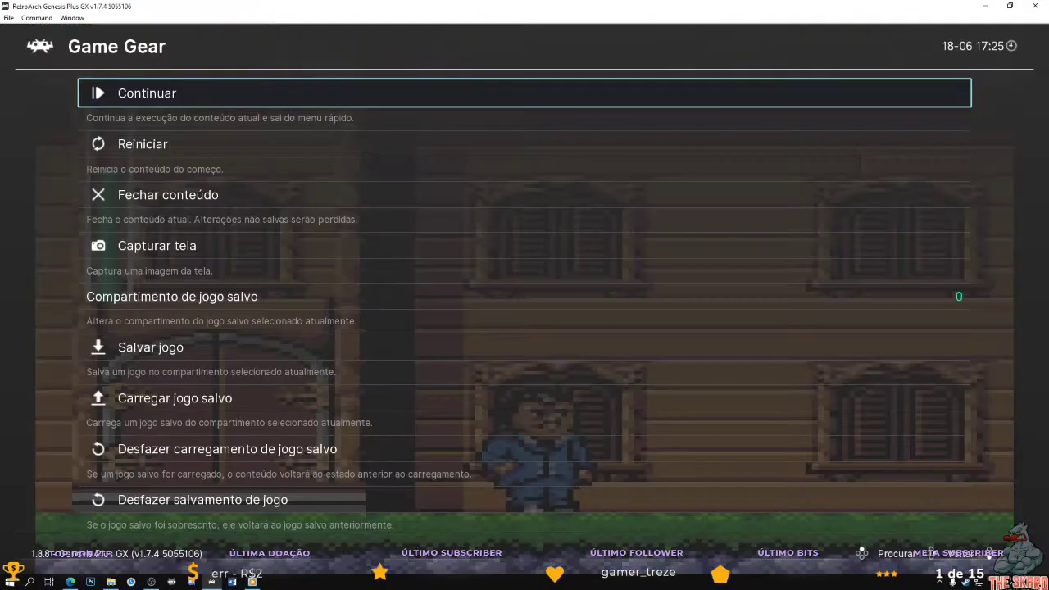
key("Down")
key("Down")
key("Return")
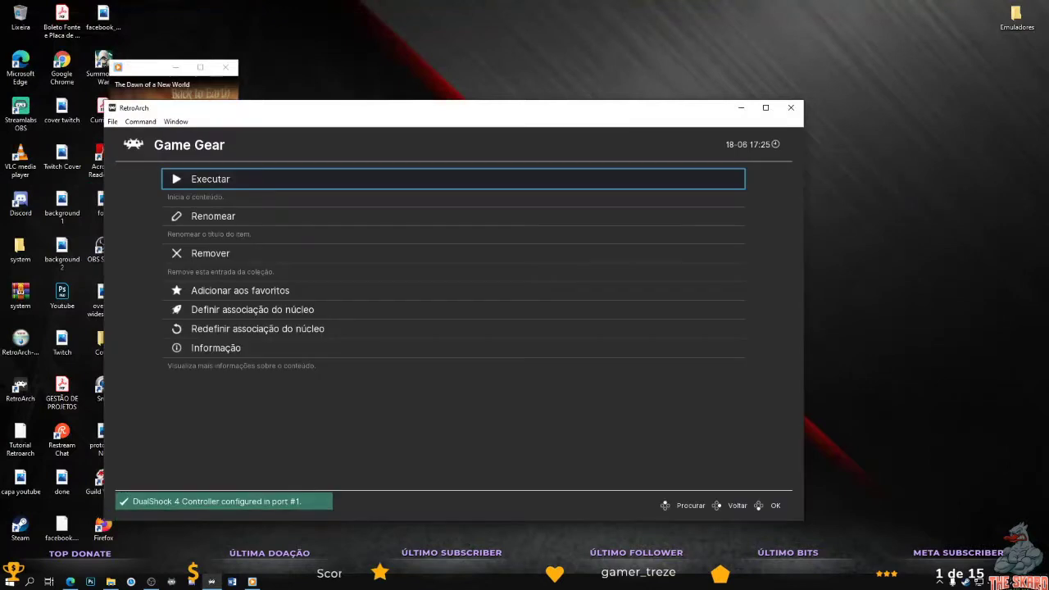
left_click(766, 107)
key("Up")
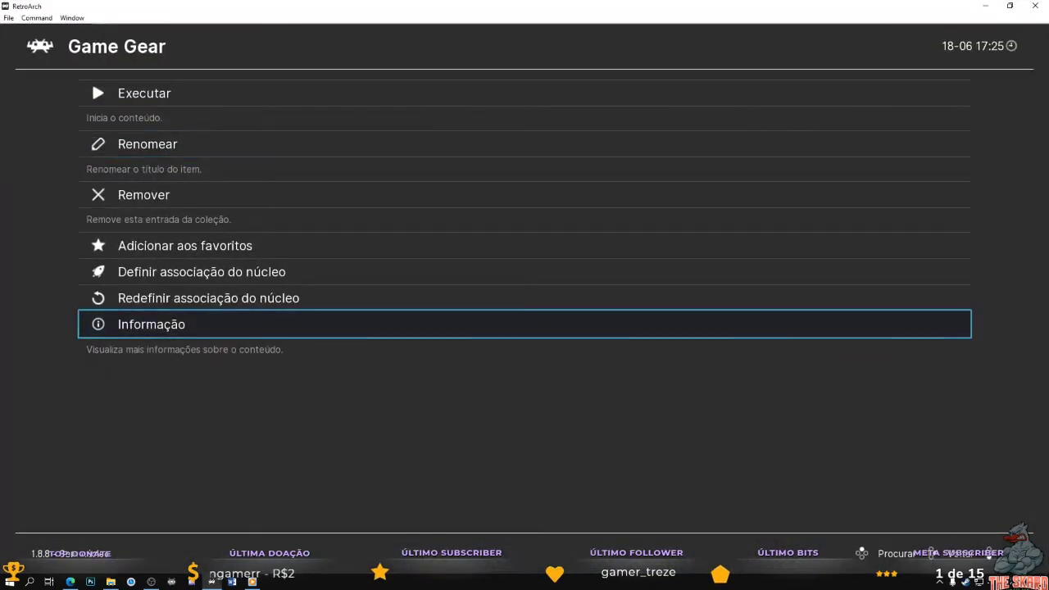
key("BackSpace")
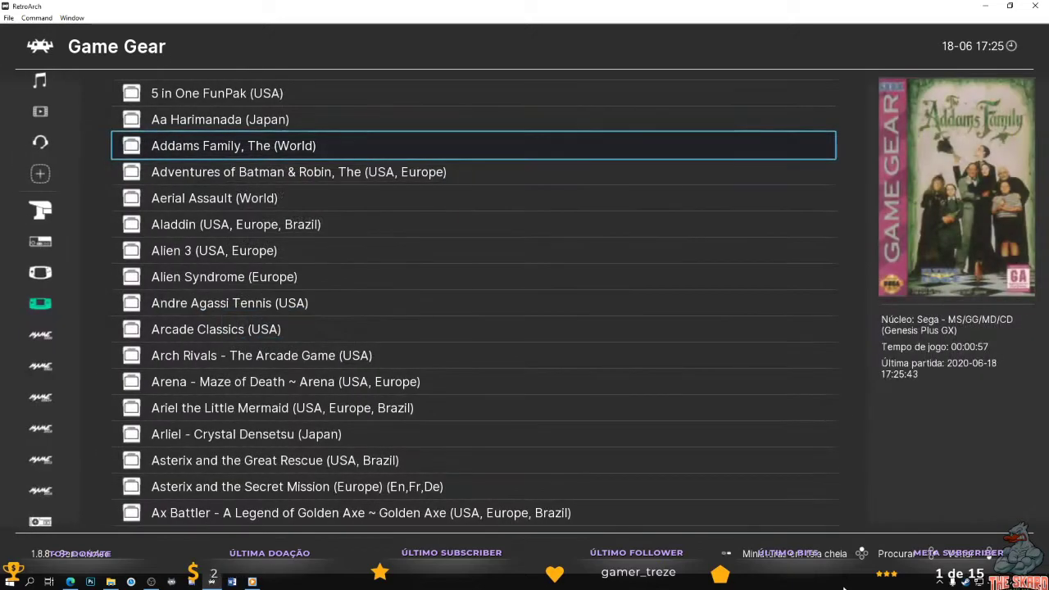
- Leave the Game Gear game list and open the MAME 2000 playlist
key("BackSpace")
key("Down")
key("Down")
key("Down")
key("Down")
key("Down")
key("Down")
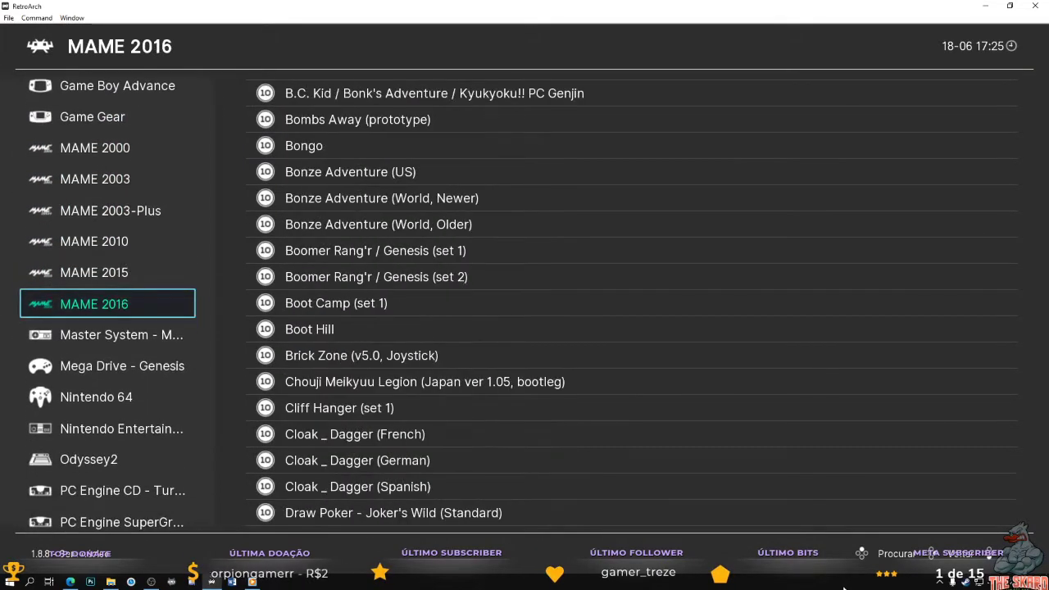
key("Up")
key("Up")
key("Up")
key("Up")
key("Up")
key("Right")
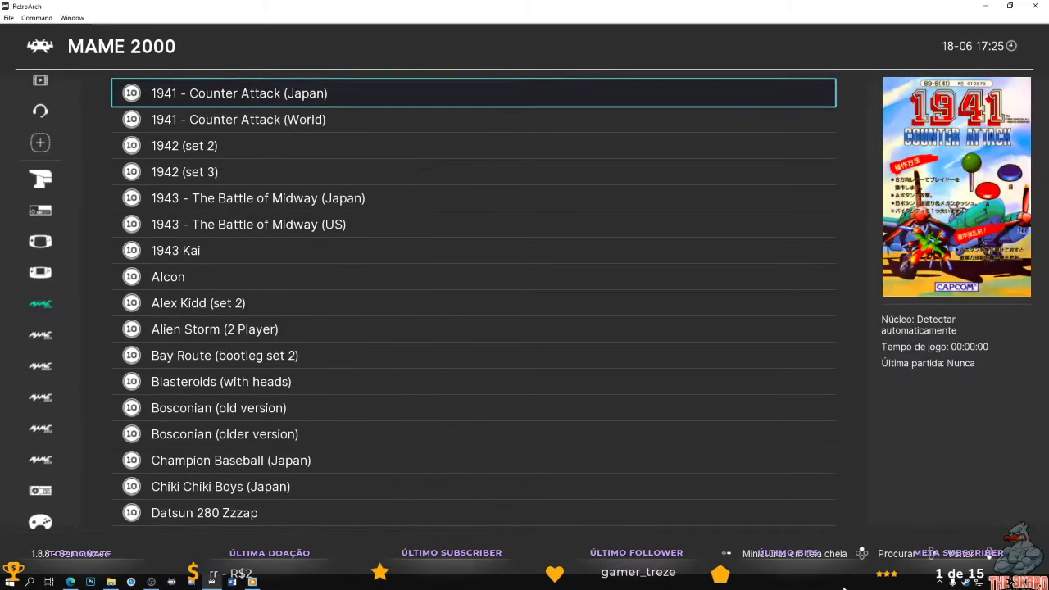
- Run 1941 - Counter Attack (Japan) from the MAME 2000 playlist and maximize the game window
key("Return")
key("Return")
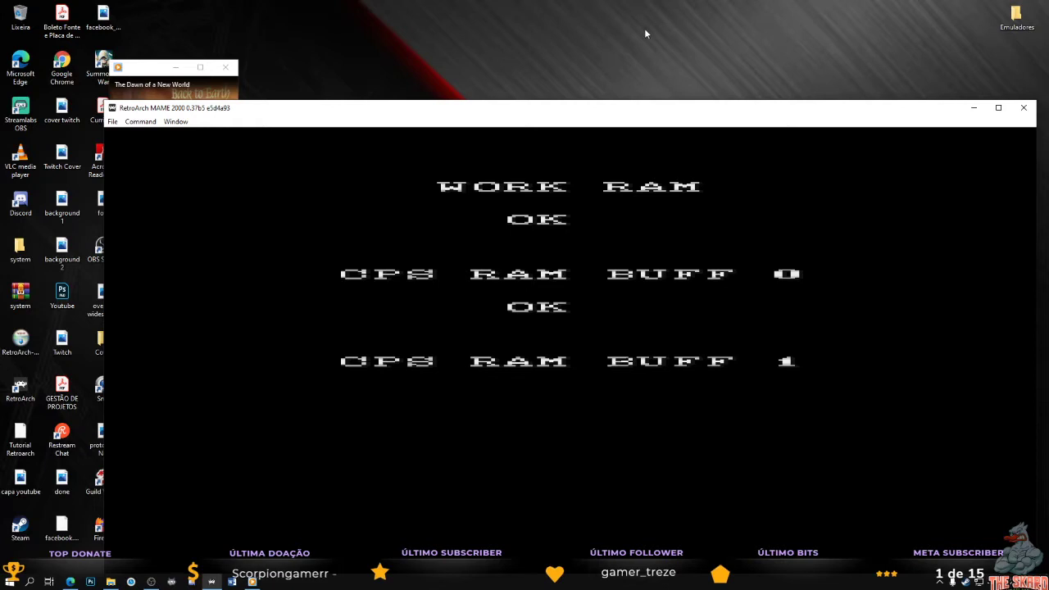
double_click(636, 110)
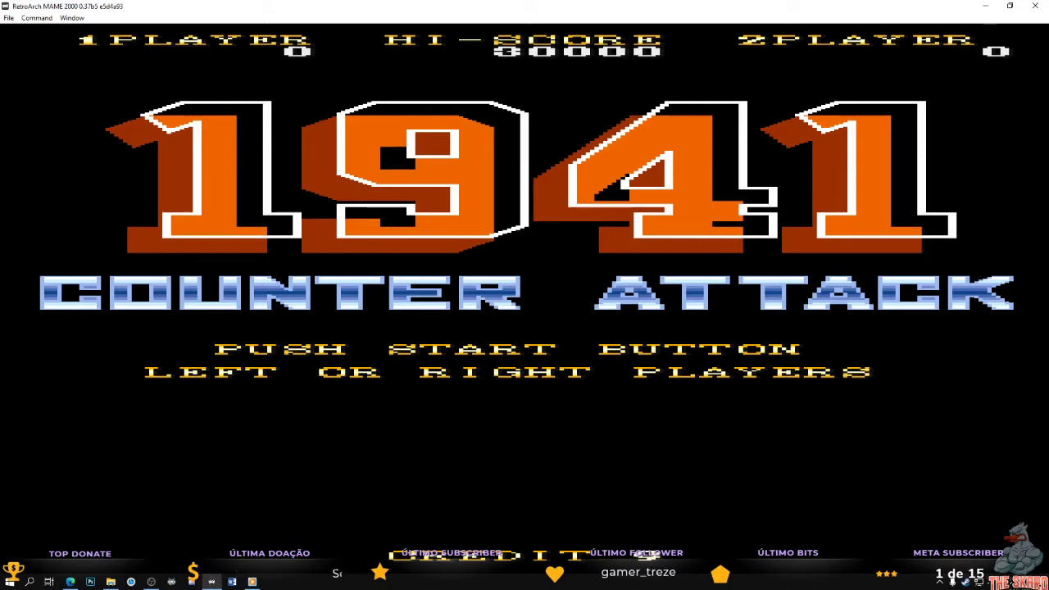
- Start a 1941 - Counter Attack game and steer the plane from side to side, shooting down enemy aircraft
key("Return")
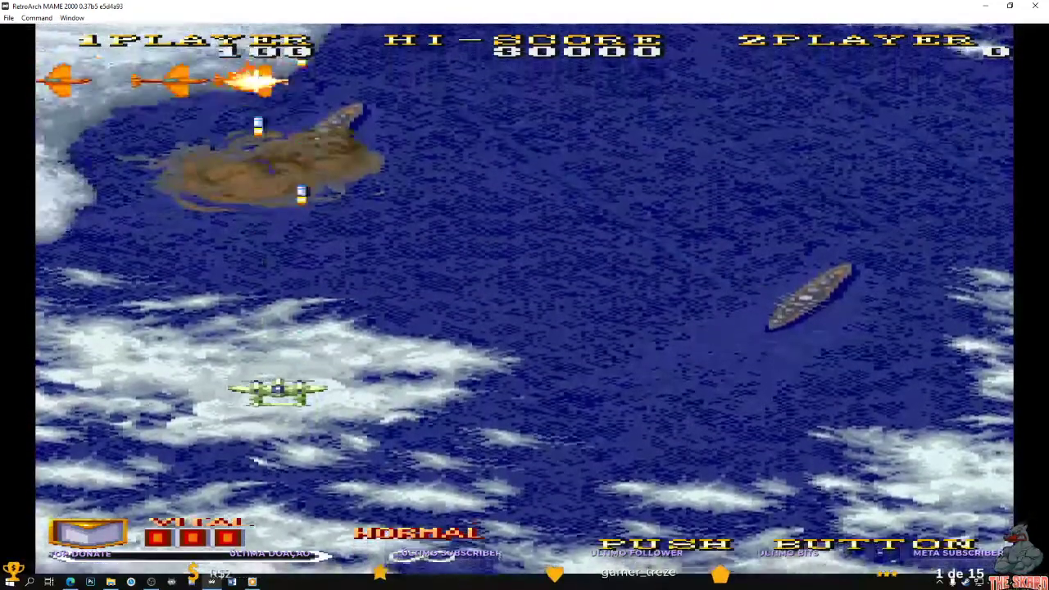
key("Right")
key("z")
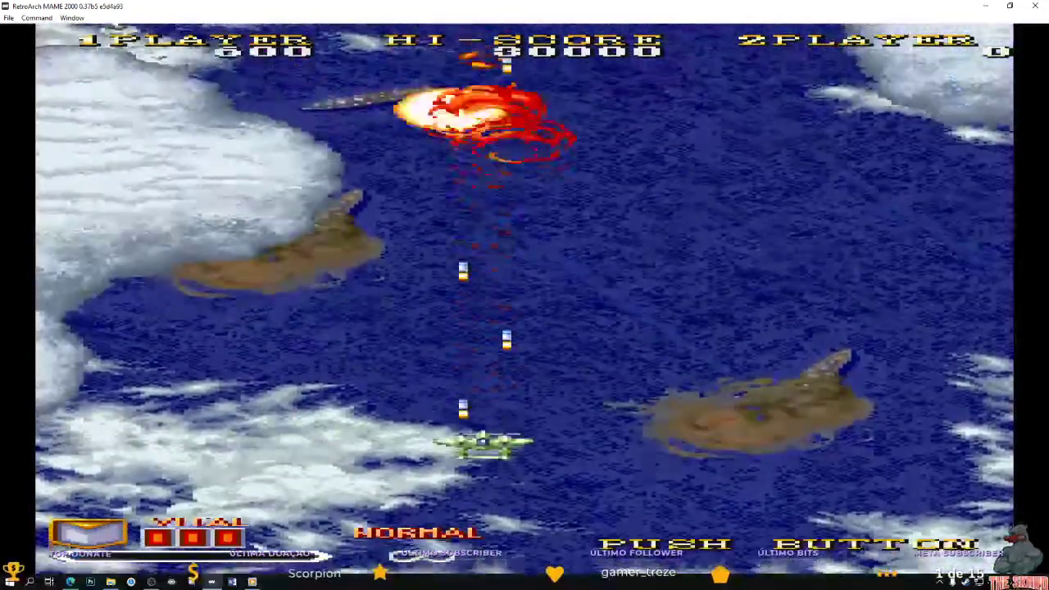
key("Right")
key("z")
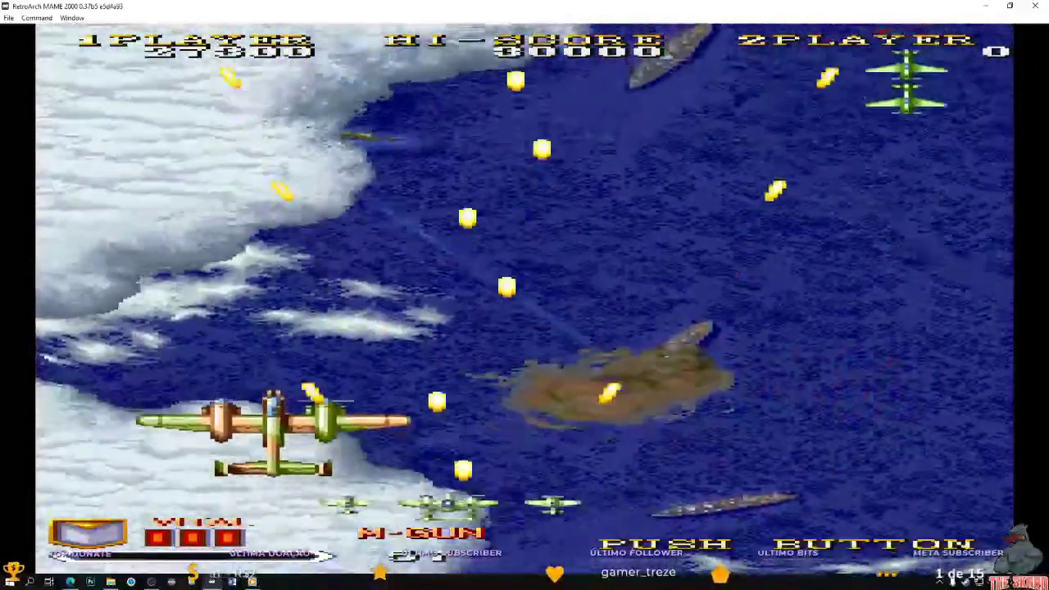
key("Right")
key("Left")
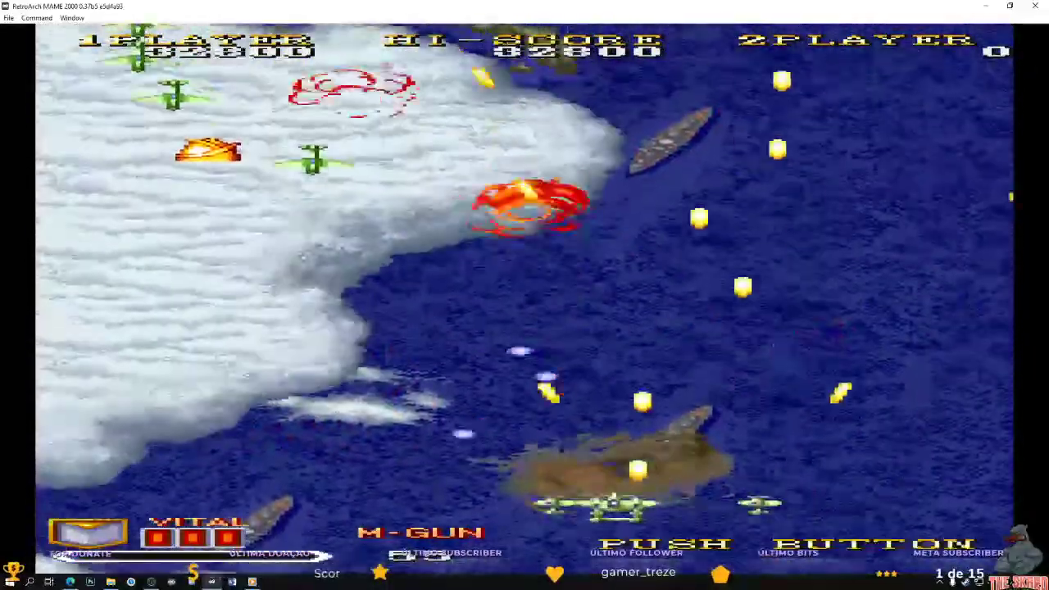
key("Right")
key("Left")
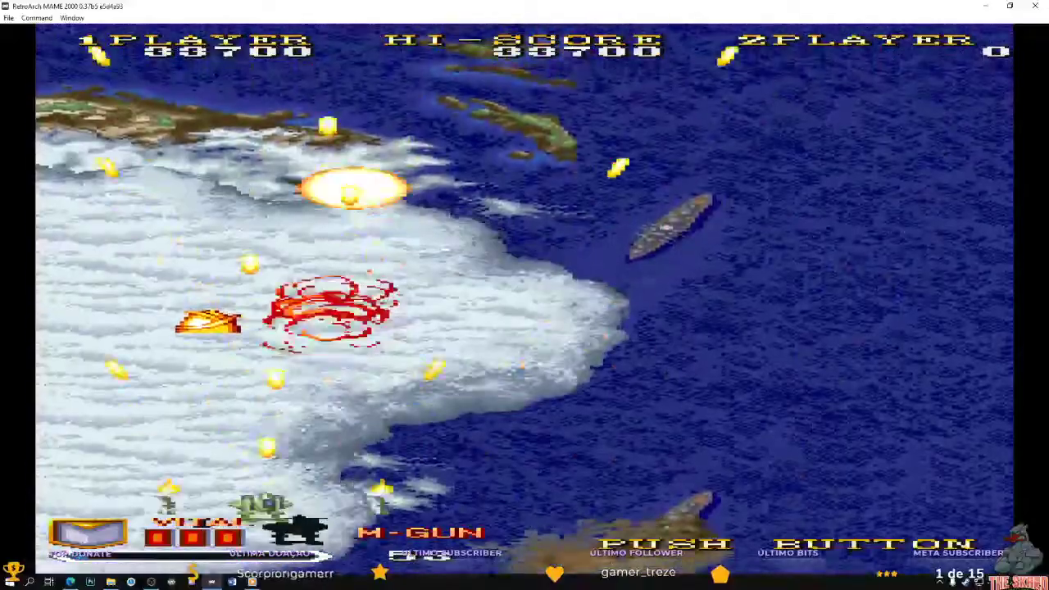
key("Right")
key("Right")
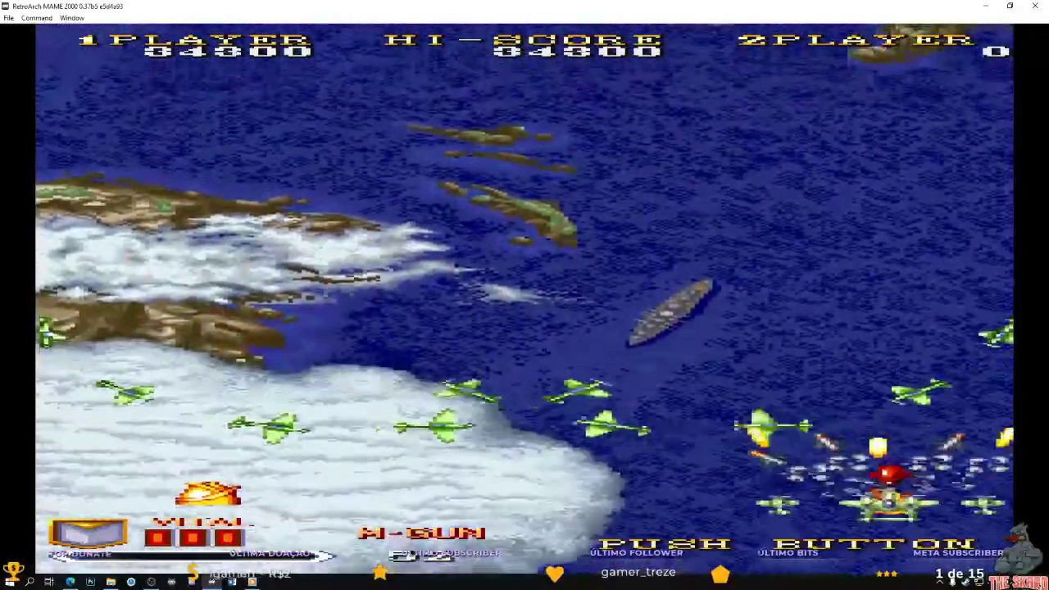
key("Left")
key("Left")
key("Right")
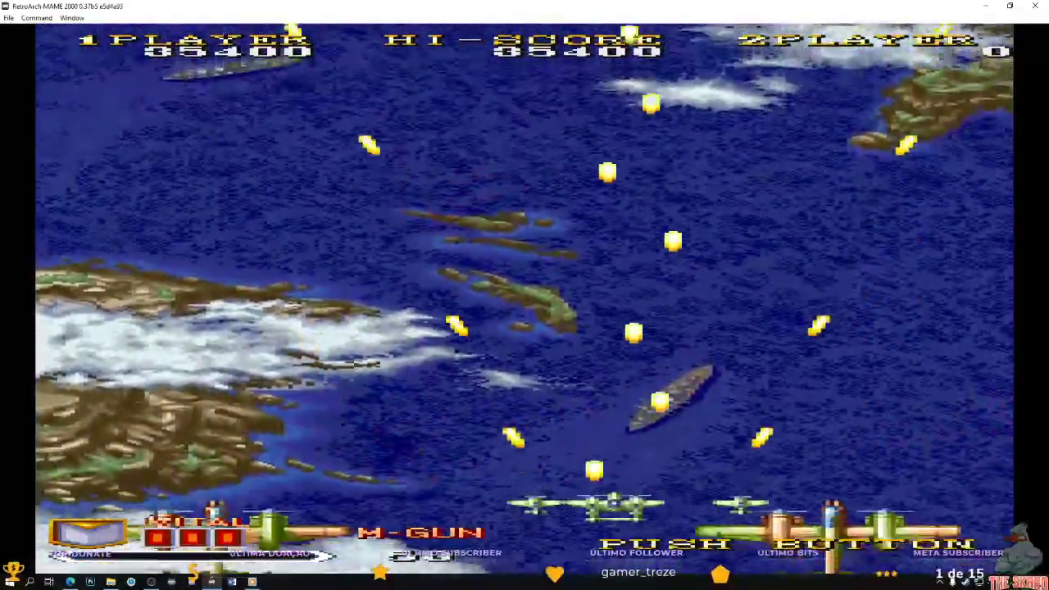
key("Left")
key("Right")
key("Left")
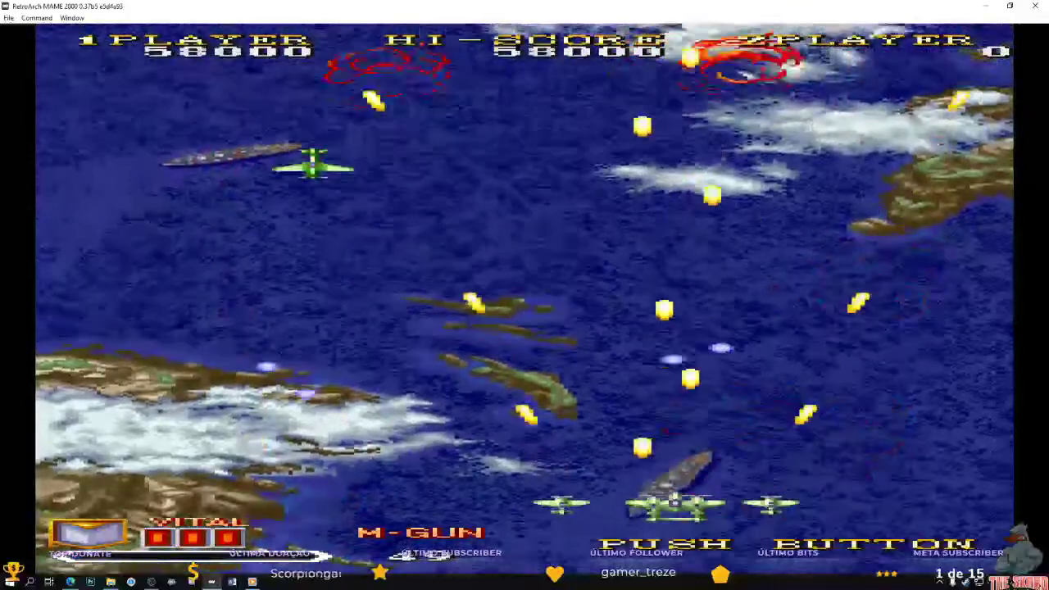
key("Right")
key("Left")
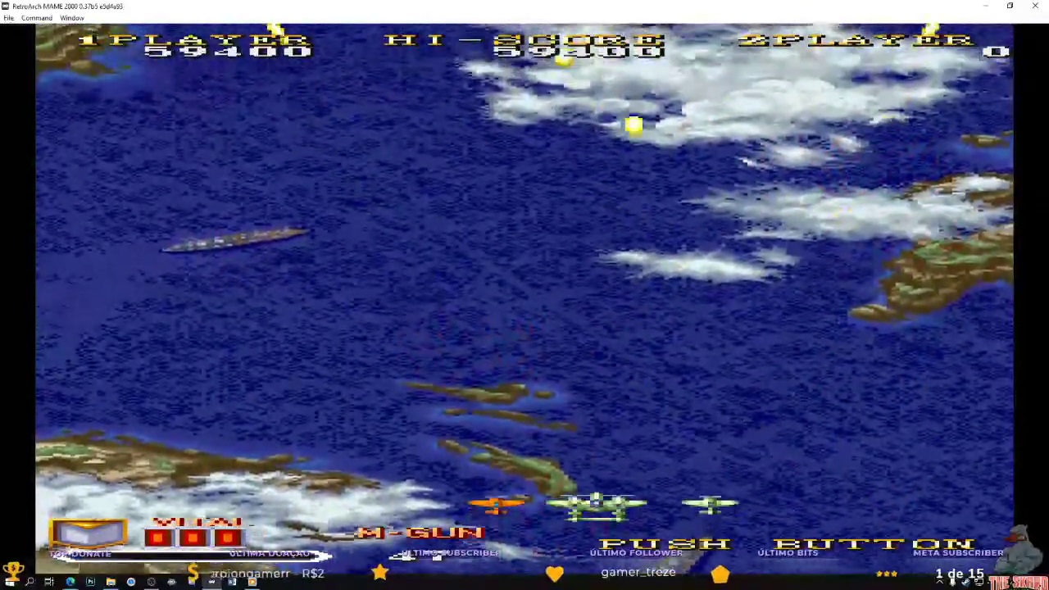
- Close the 1941 - Counter Attack content, maximize the window, and back out to the playlist list
key("F1")
key("Down")
key("Down")
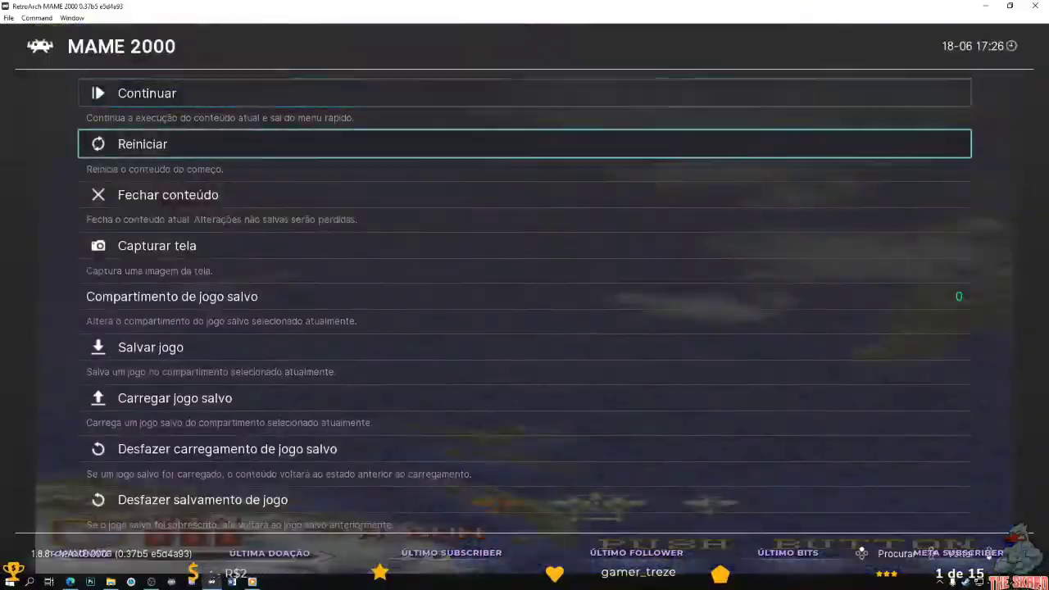
key("Return")
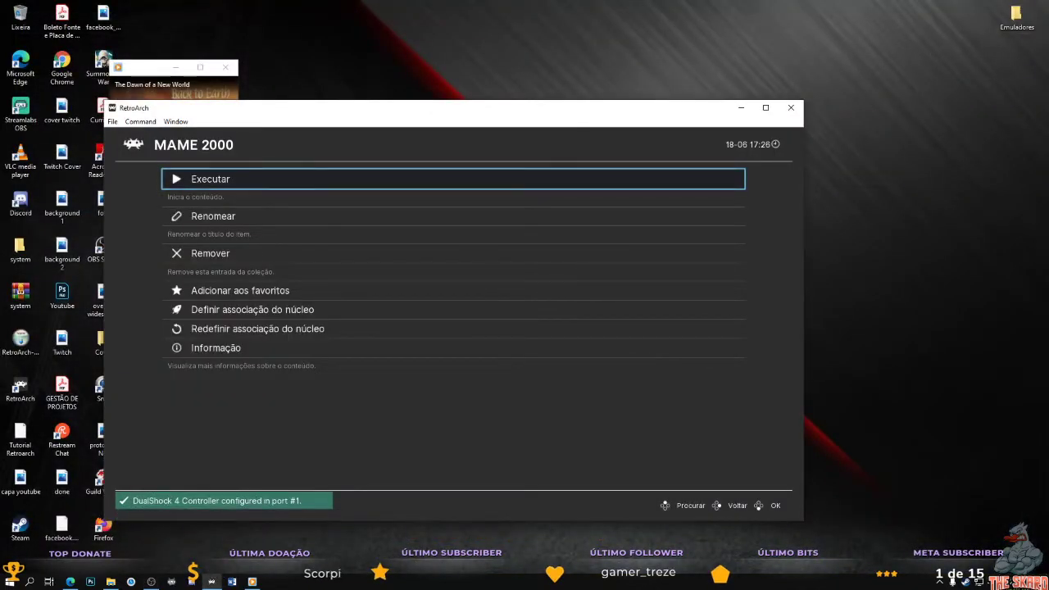
left_click(766, 107)
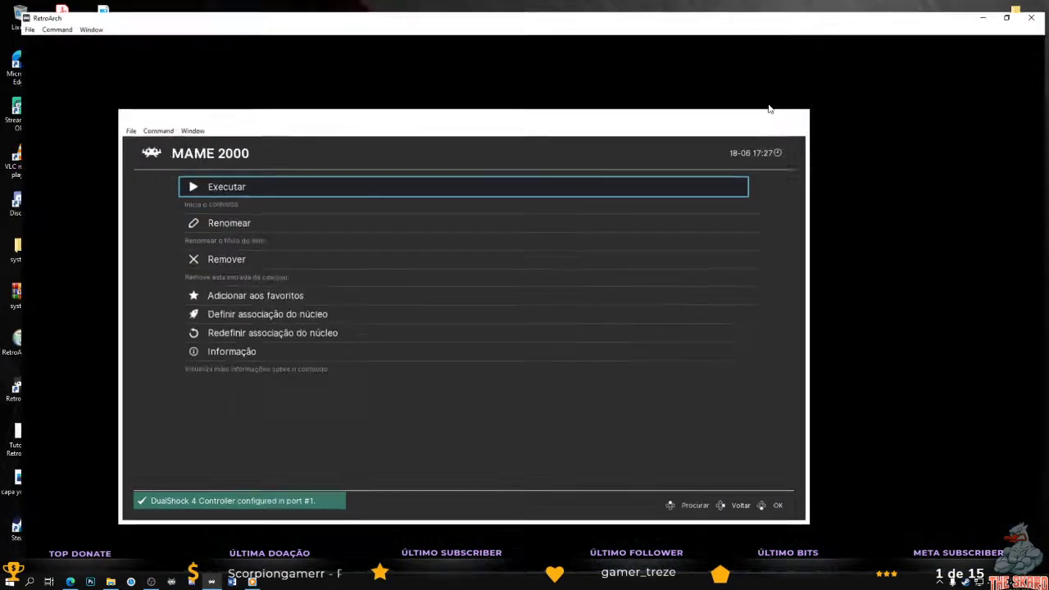
key("BackSpace")
key("Left")
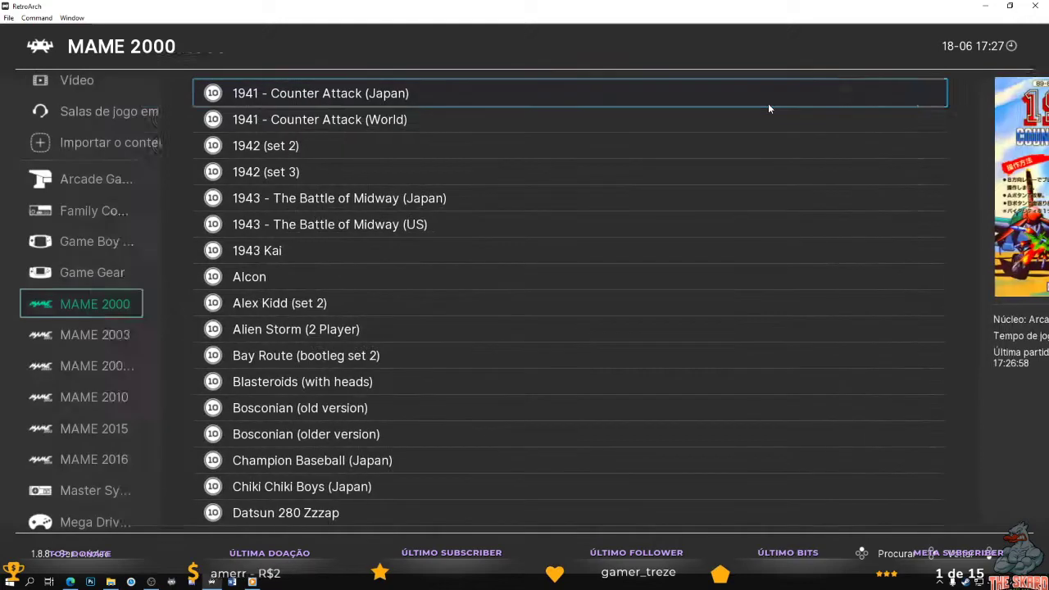
- Run '99: The Last War from the MAME 2003 playlist and maximize the game window
key("Down")
key("Right")
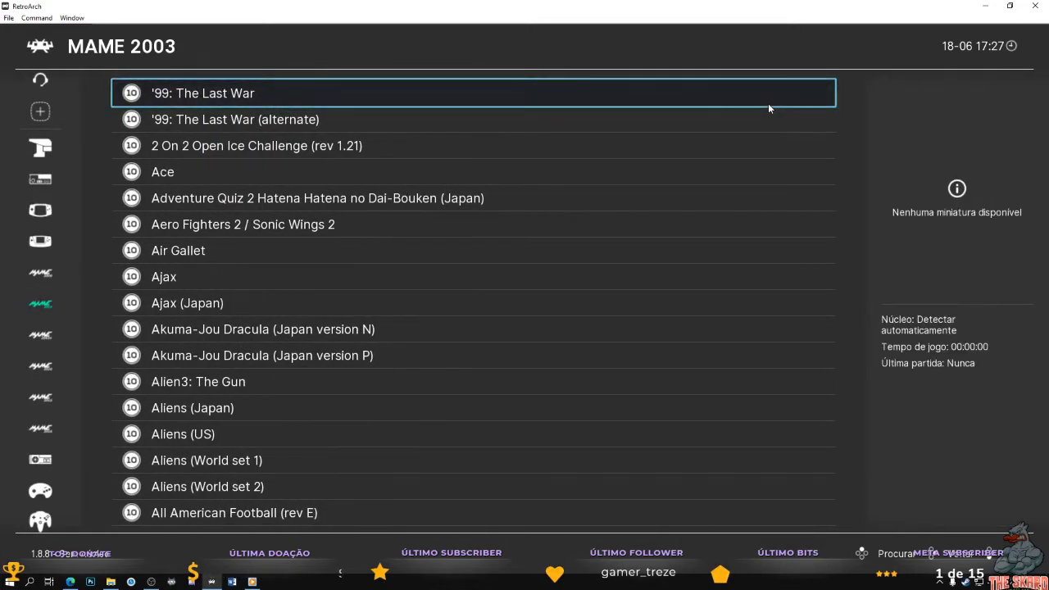
key("Return")
key("Return")
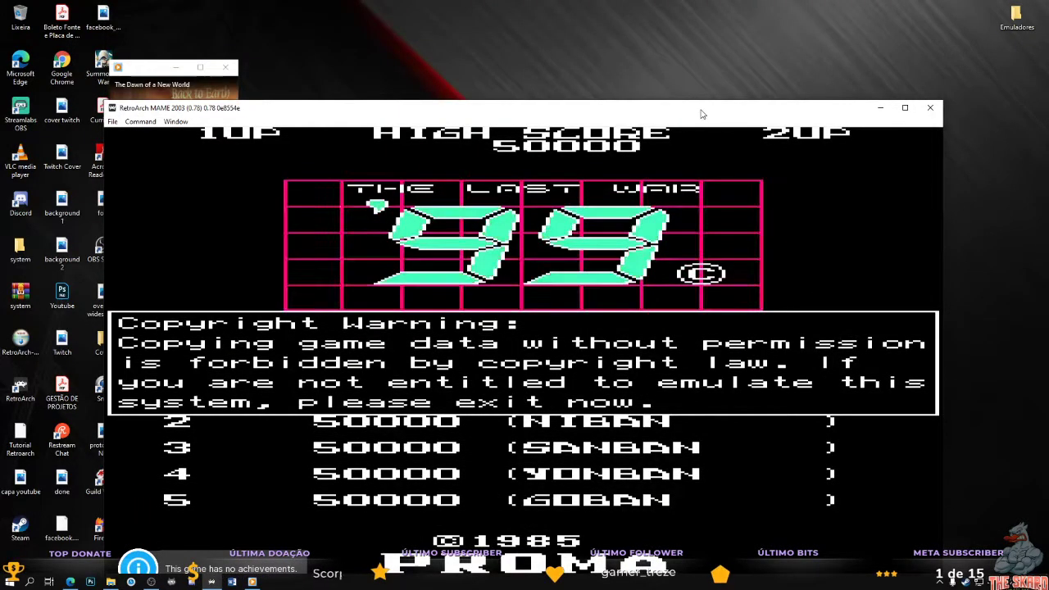
double_click(701, 114)
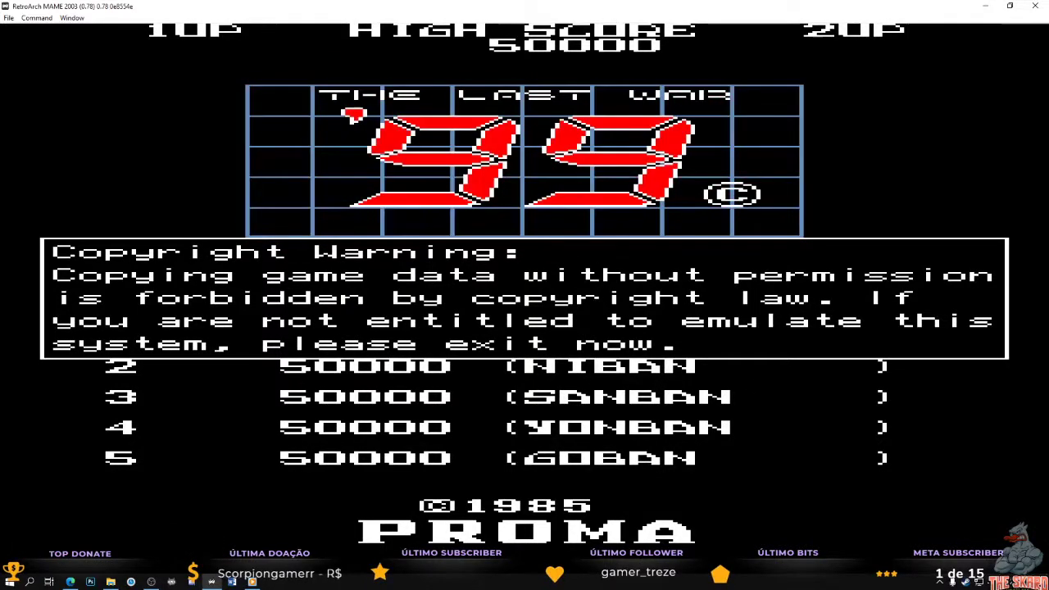
- Insert credits in '99: The Last War and start a one-player game
key("5")
key("5")
key("5")
key("5")
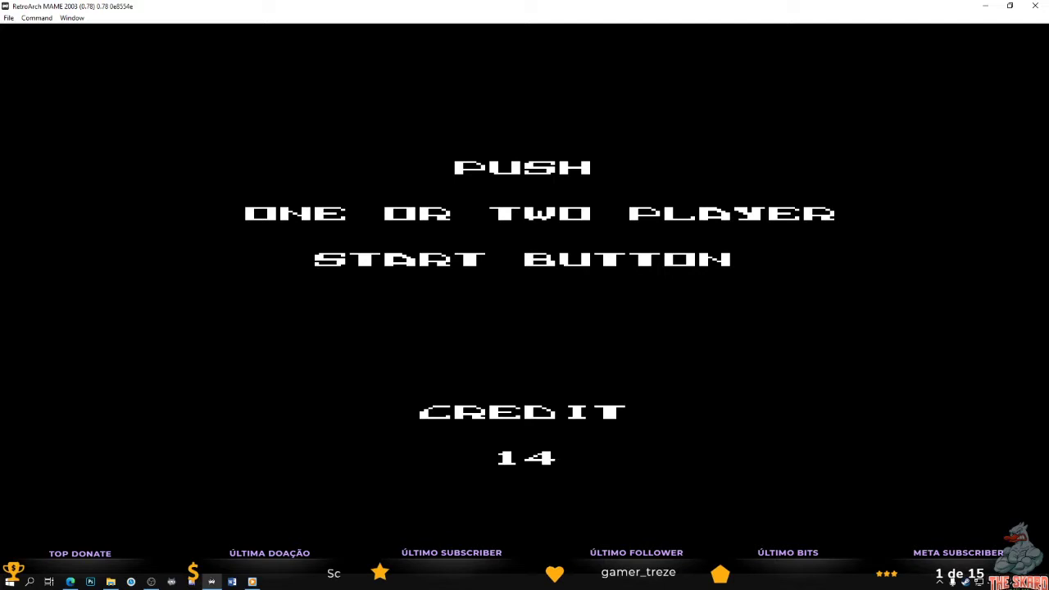
key("1")
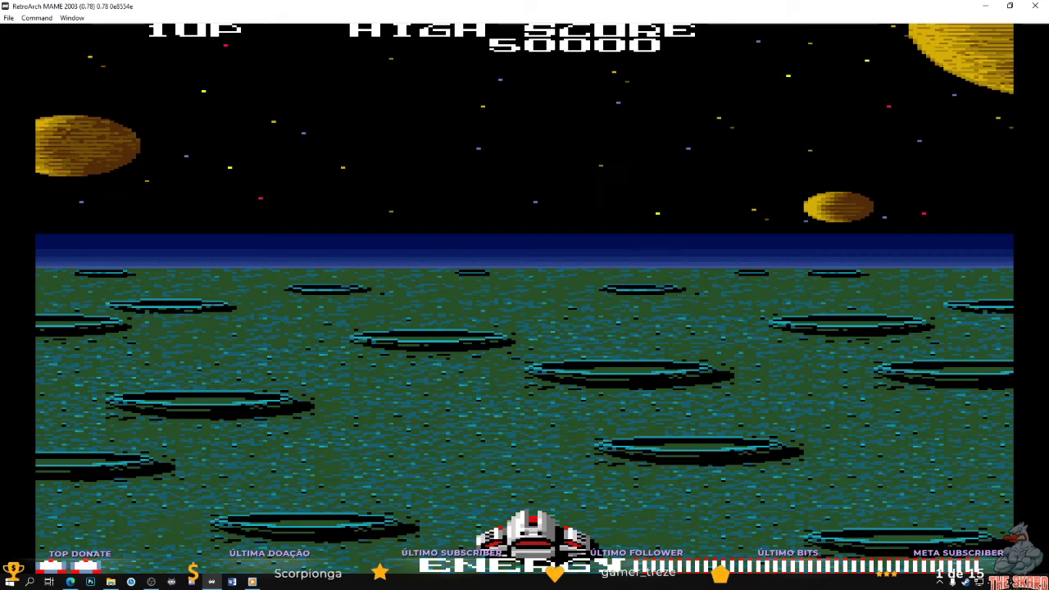
- Play '99: The Last War, moving the ship around the field while firing at the enemy ships
key("Up")
key("z")
key("Down")
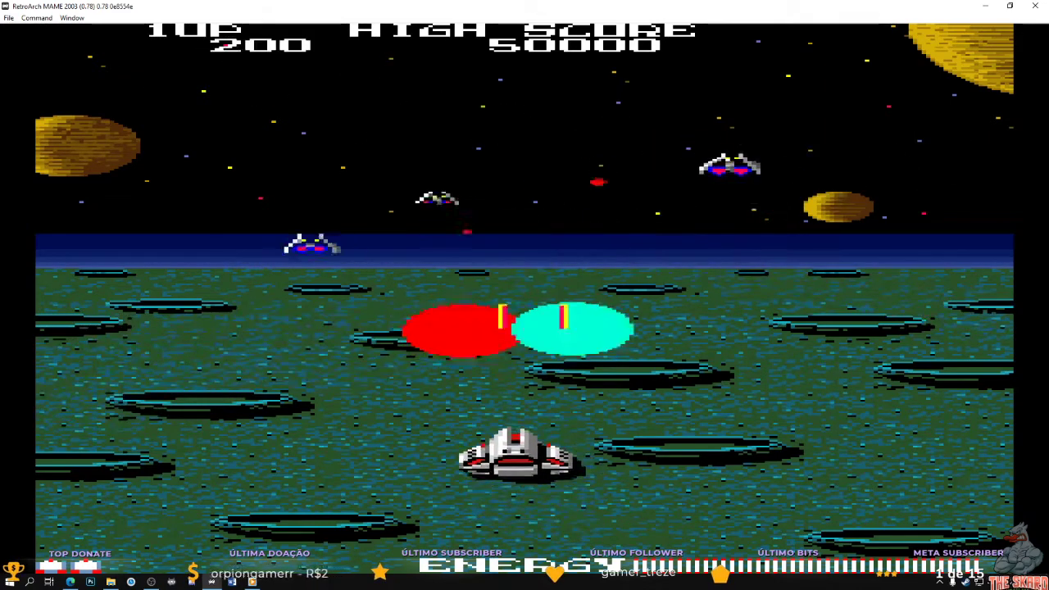
key("Left")
key("Left")
key("Right")
key("z")
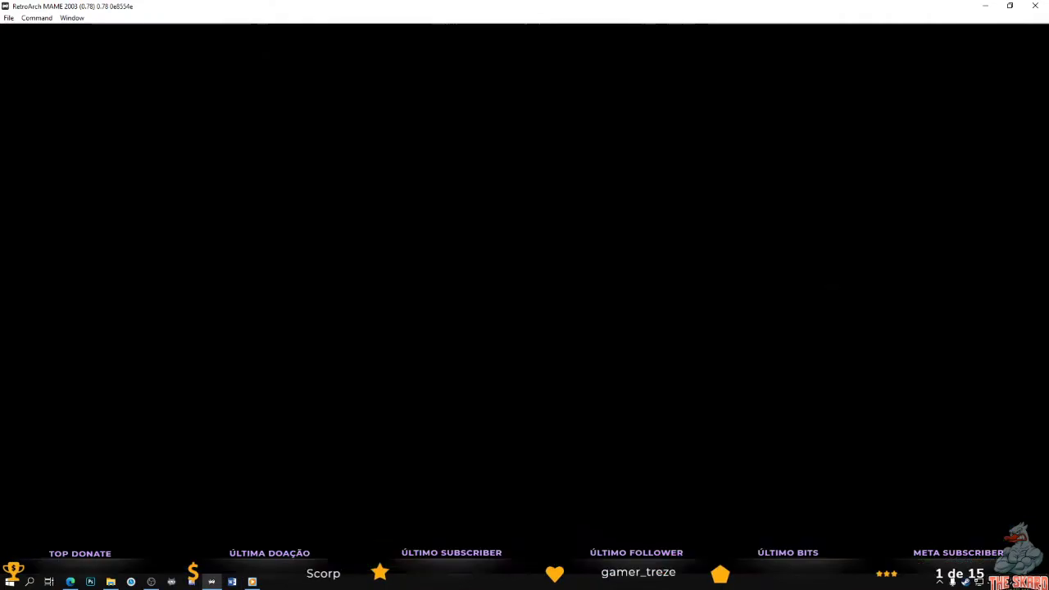
key("Left")
key("Up")
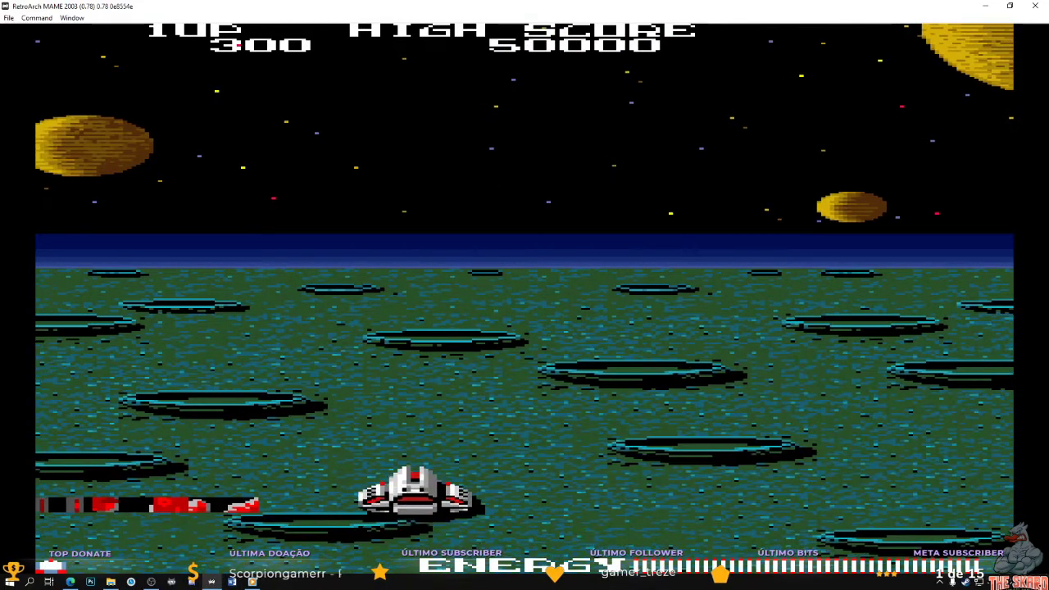
key("Right")
key("z")
key("z")
key("Right")
key("Up")
key("Left")
key("z")
key("z")
key("z")
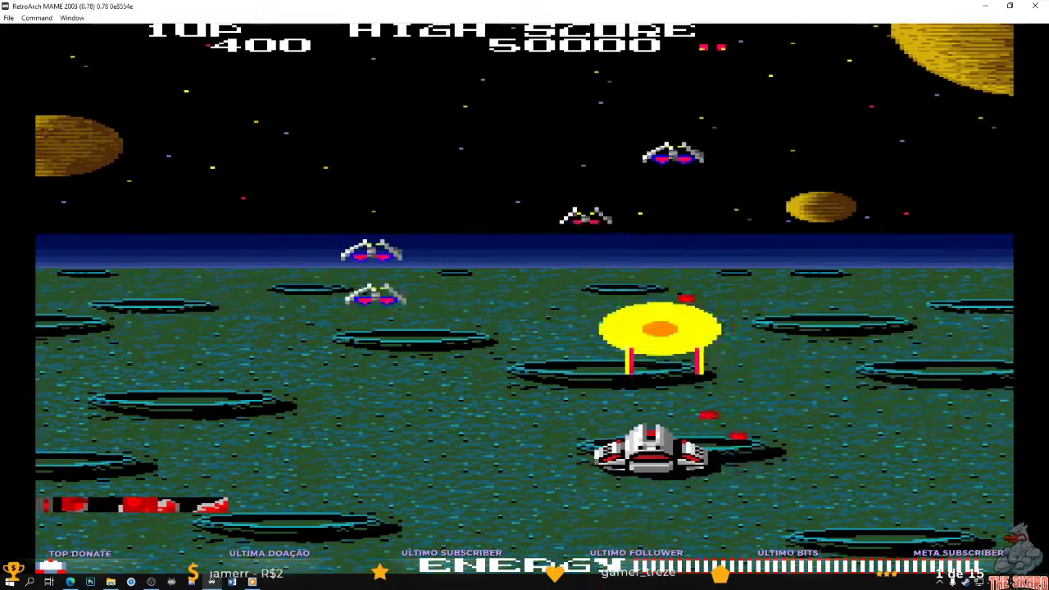
key("Left")
key("z")
key("z")
key("z")
key("z")
key("Right")
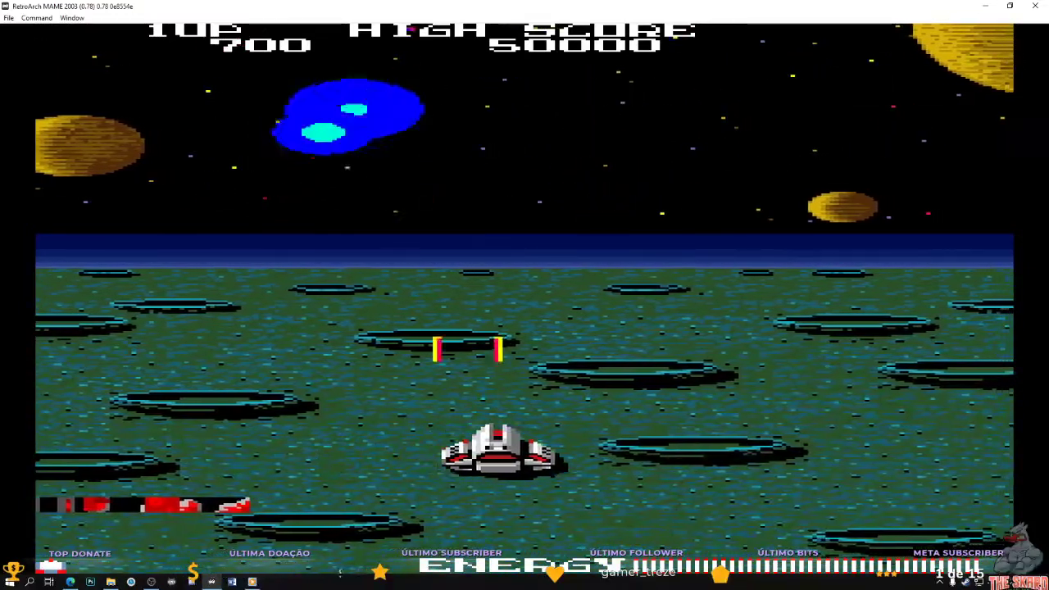
key("Left")
key("Left")
key("z")
key("Right")
key("z")
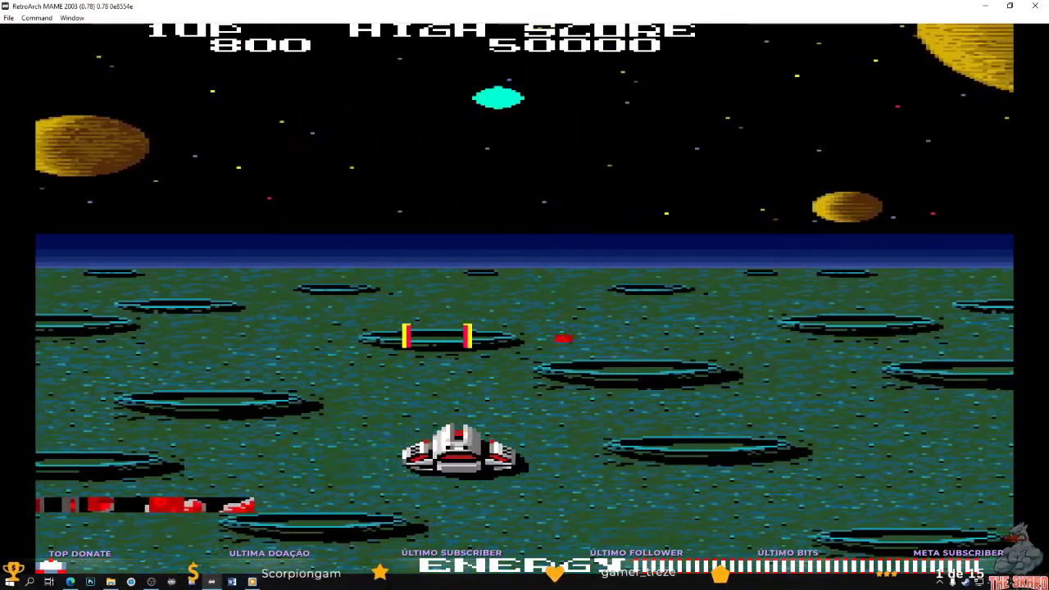
key("Left")
key("z")
key("Right")
key("z")
key("Right")
key("z")
key("Right")
key("z")
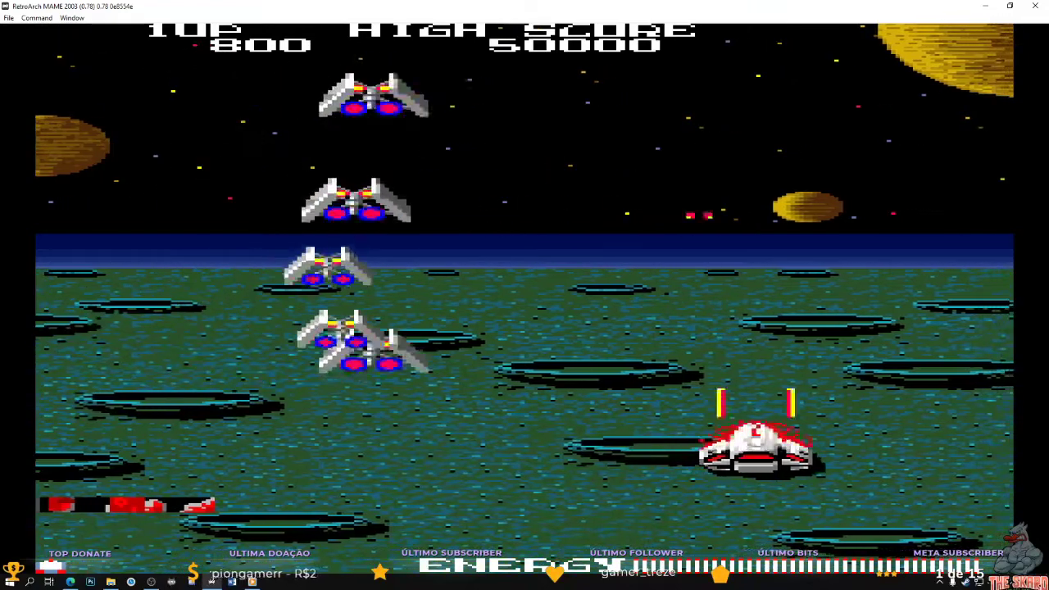
key("Left")
key("z")
key("Left")
key("Right")
key("z")
key("z")
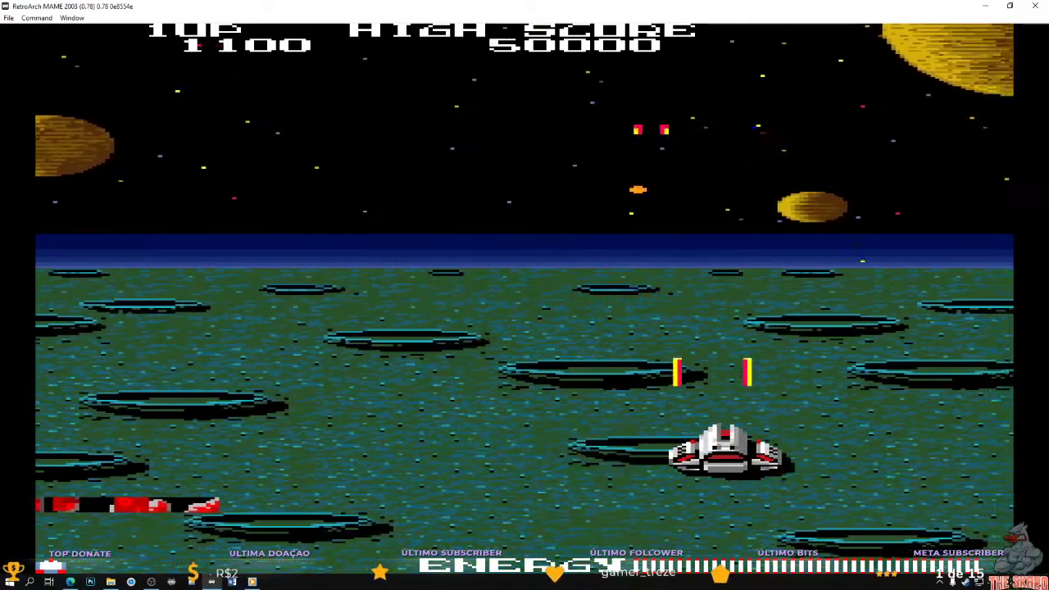
key("Left")
key("Left")
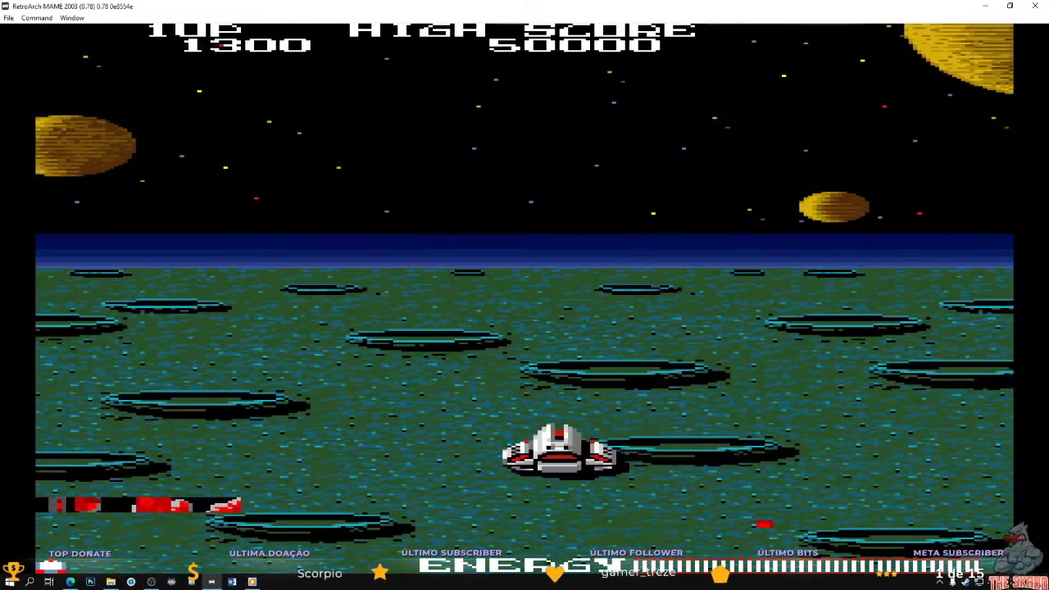
- Close the '99: The Last War content and maximize the RetroArch window
key("F1")
key("Down")
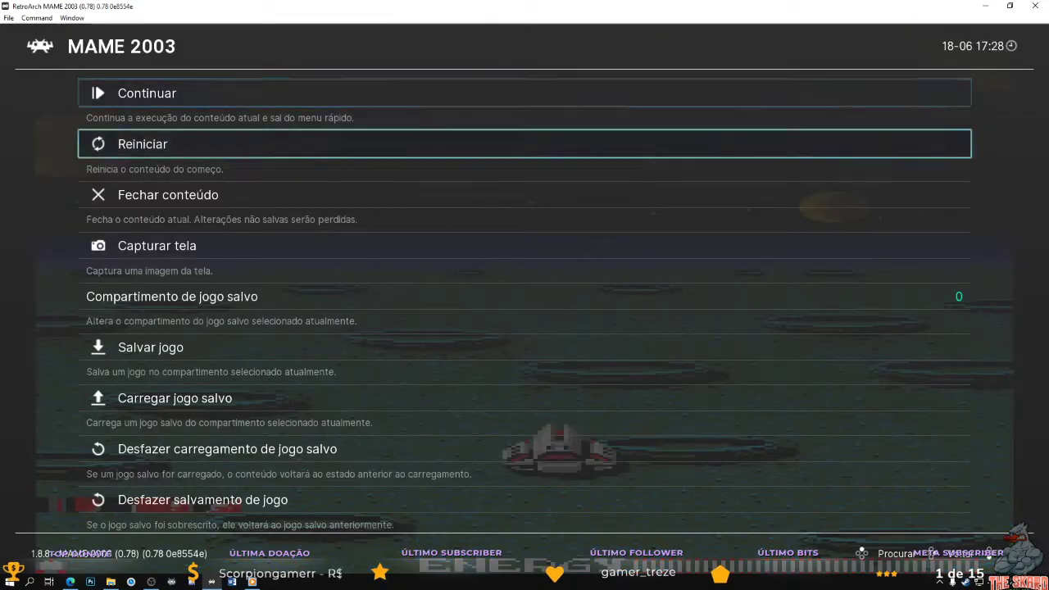
key("Down")
key("Return")
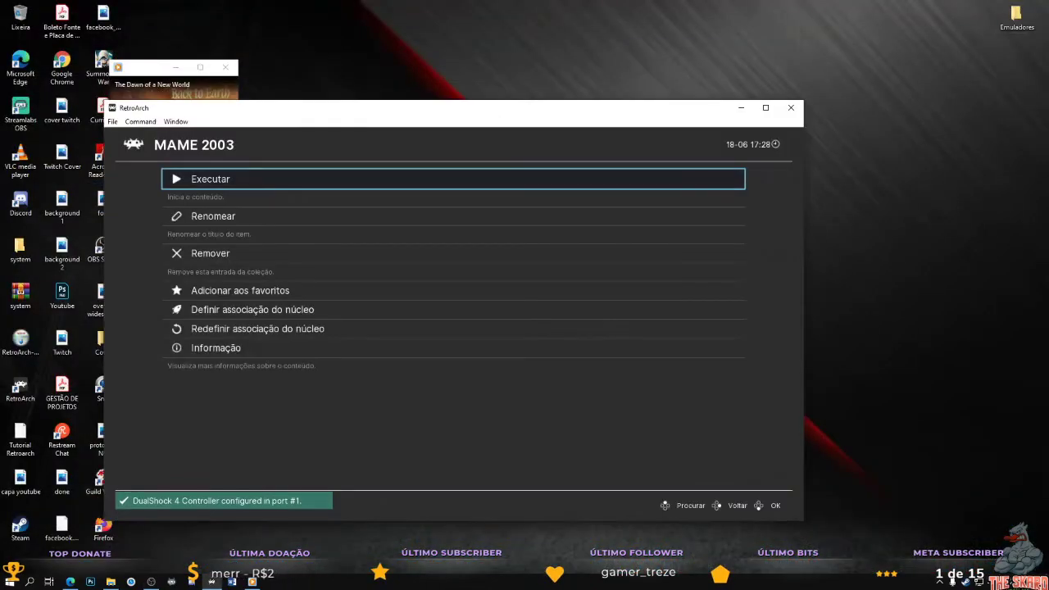
key("Up")
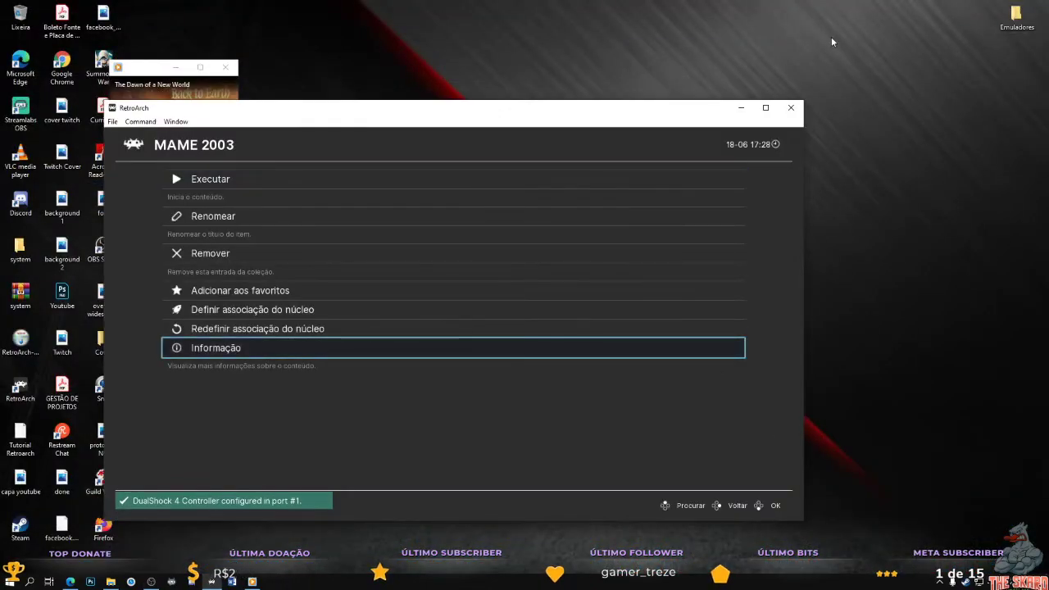
left_click(765, 109)
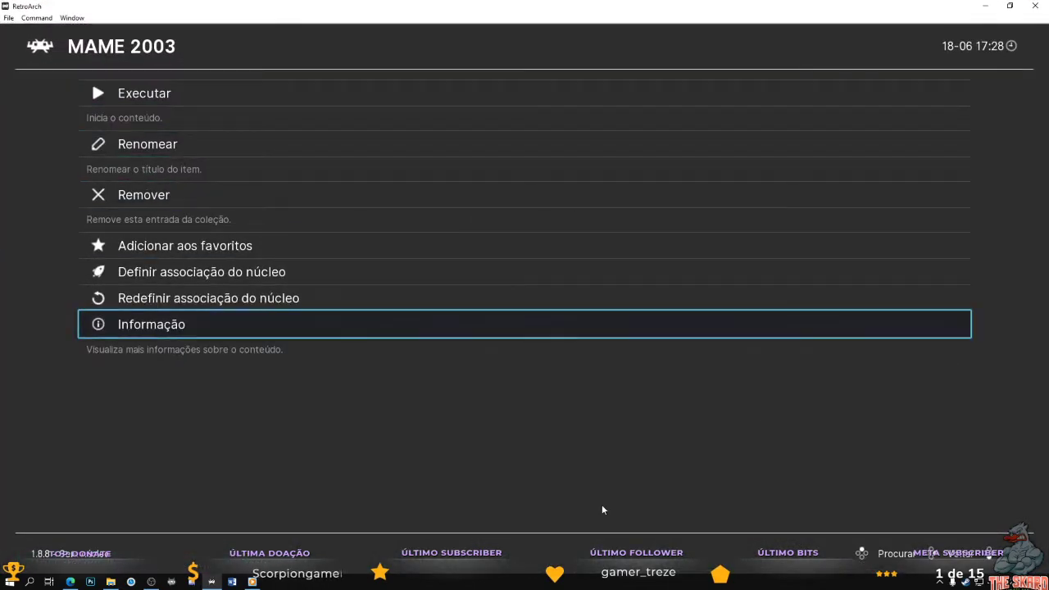
- Run Acrobatic Dog-Fight from the MAME 2003-Plus playlist in a maximized window and start a game
key("BackSpace")
key("Left")
key("Down")
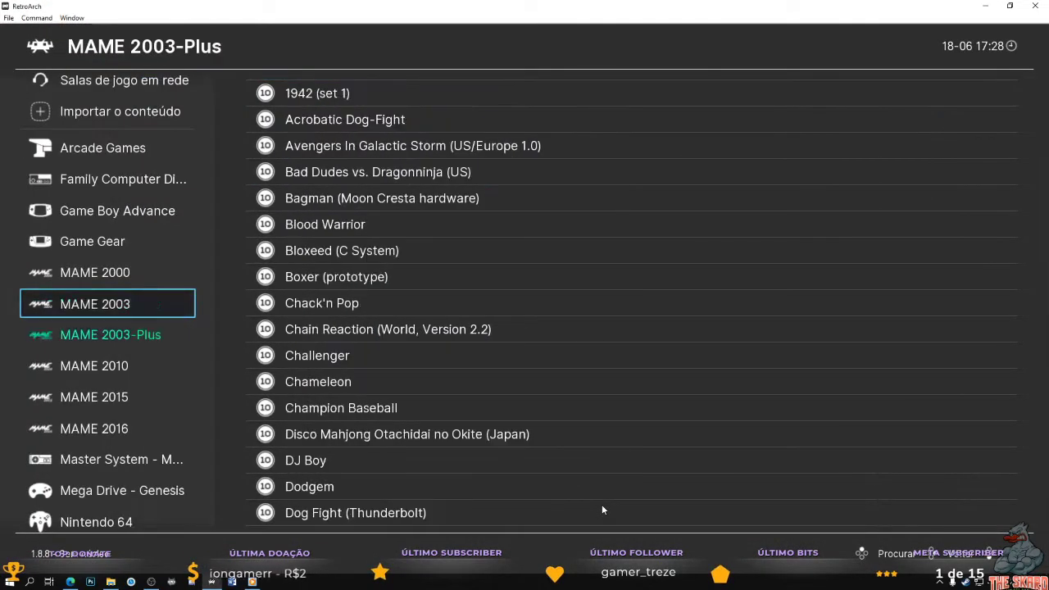
key("Right")
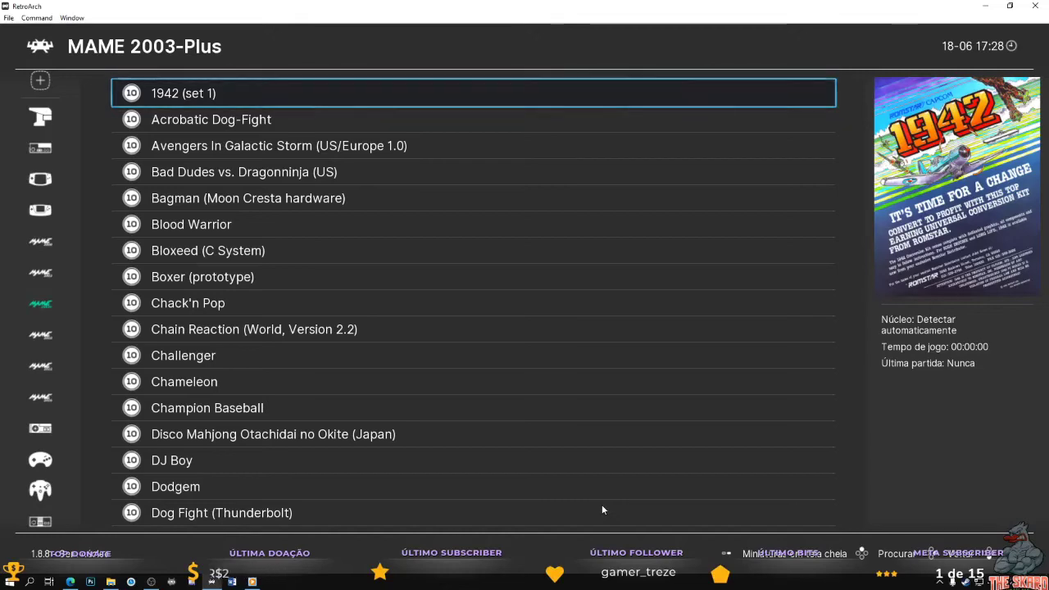
key("Down")
key("Return")
key("Return")
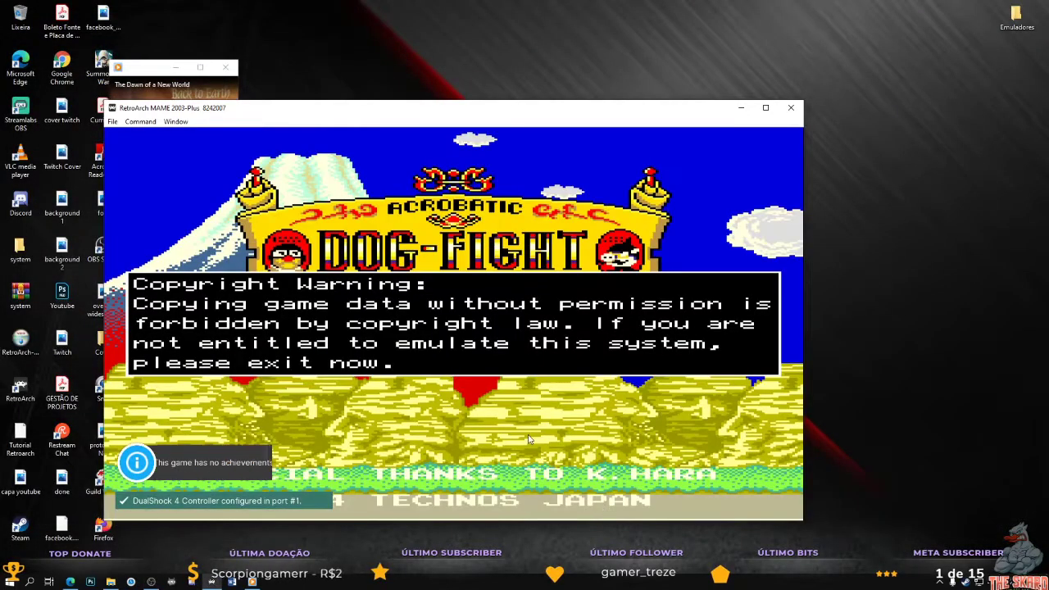
left_click(765, 107)
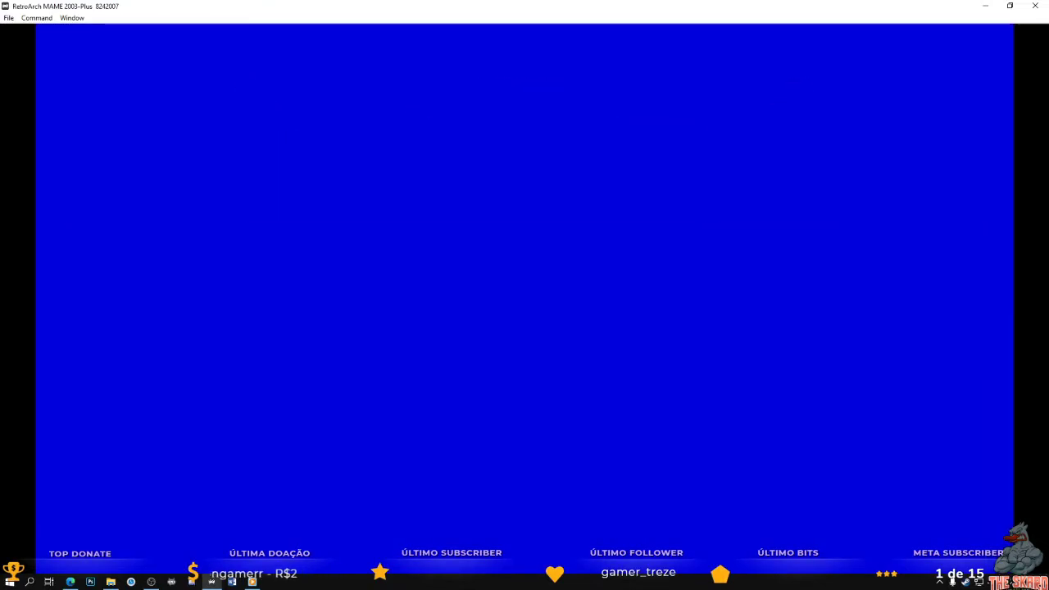
key("Return")
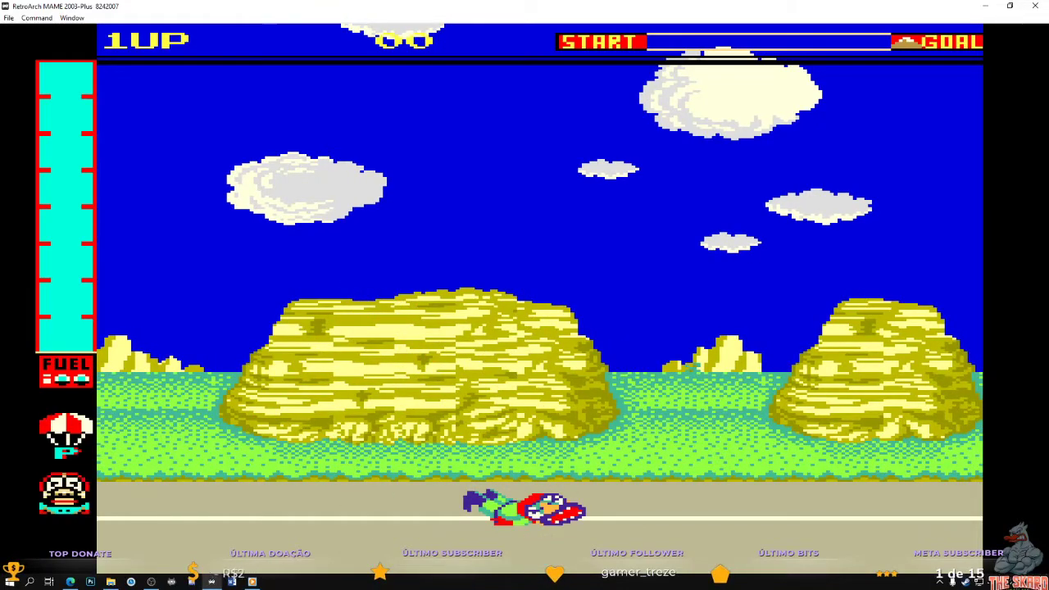
- Close the Acrobatic Dog-Fight content and go back to the list of playlists
key("F1")
key("Down")
key("Down")
key("Return")
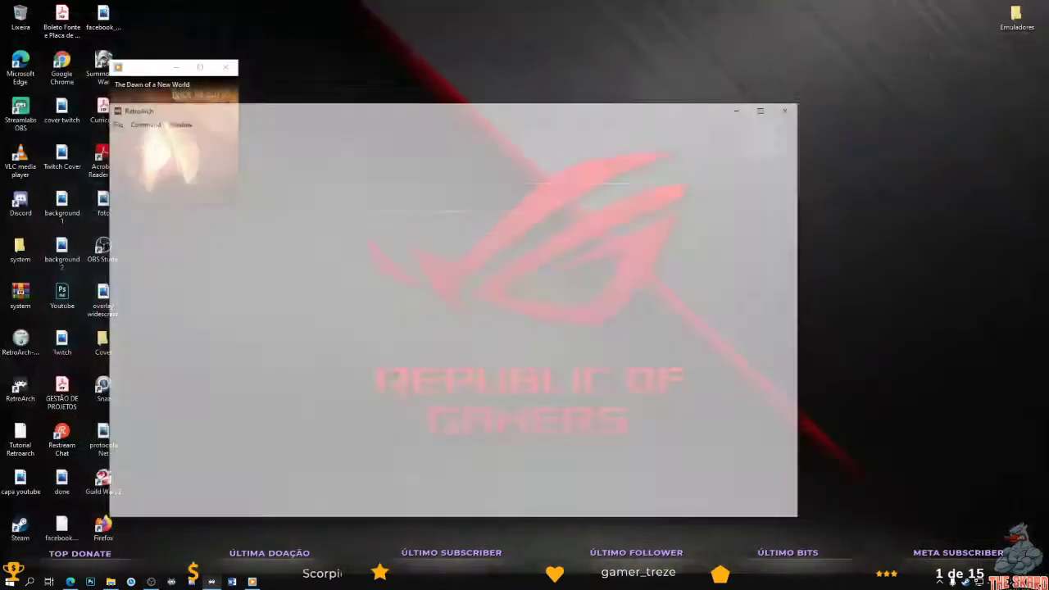
key("BackSpace")
key("BackSpace")
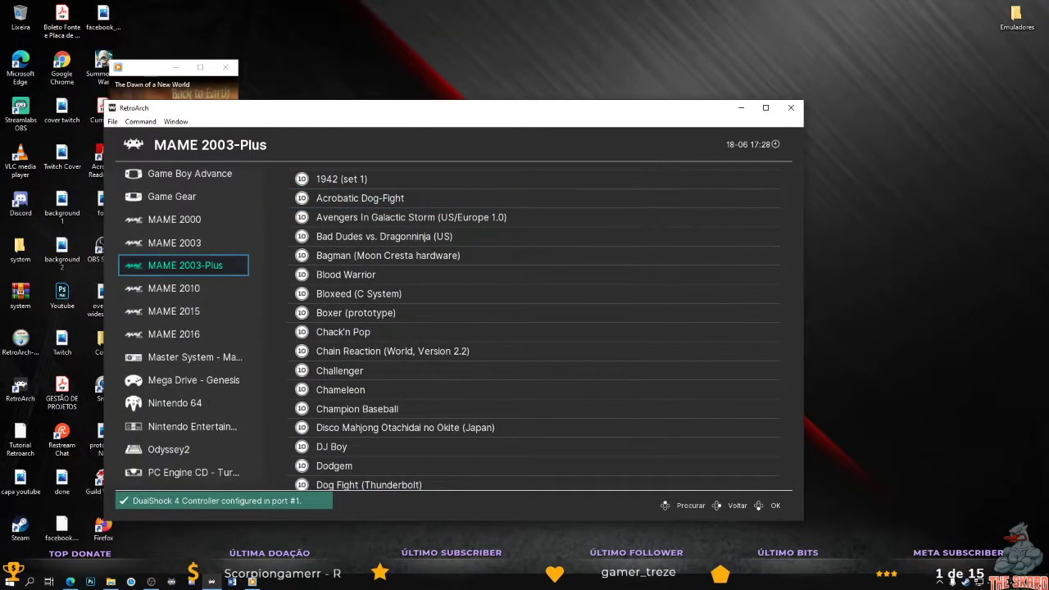
- Run 005 from the MAME 2010 playlist and maximize the game window
key("Down")
key("Return")
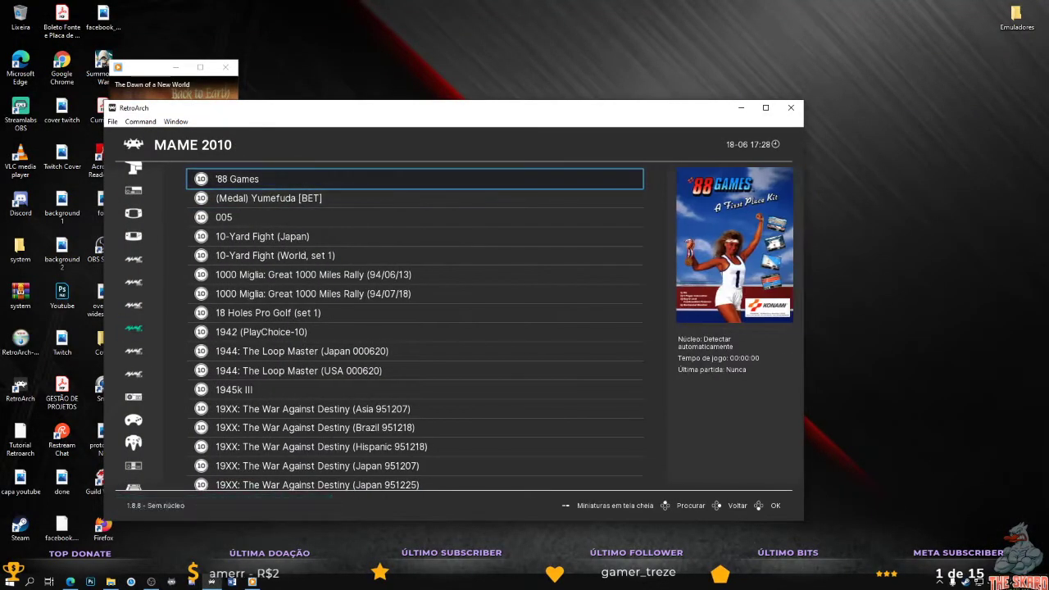
key("Down")
key("Down")
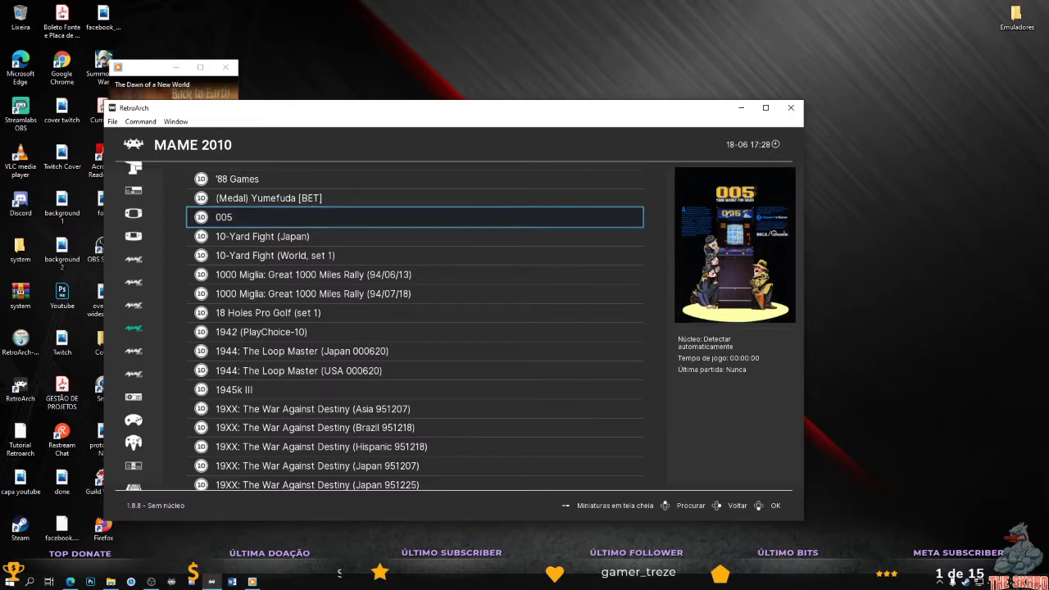
key("Return")
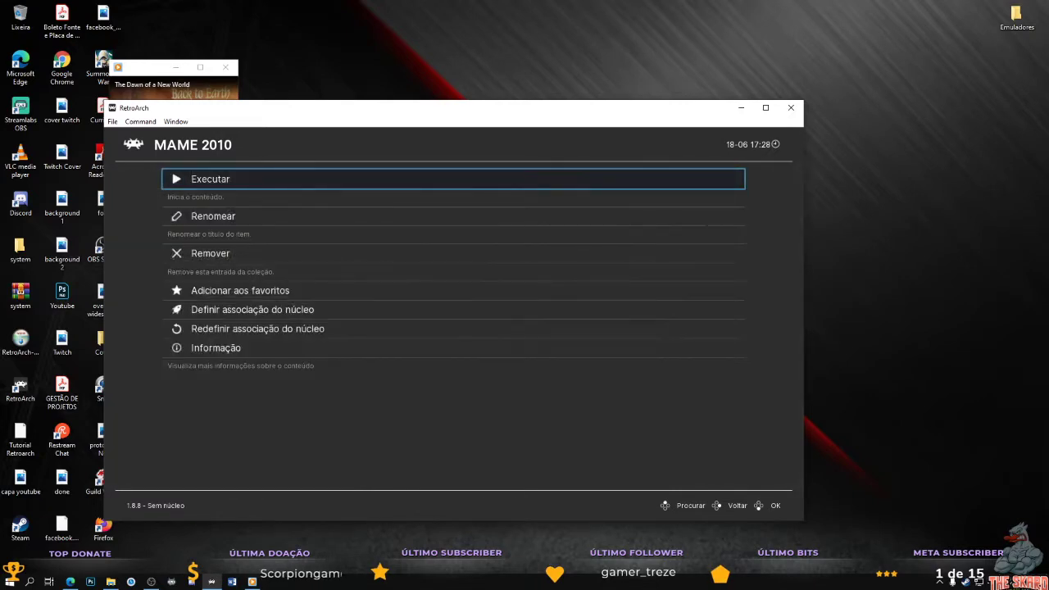
key("Return")
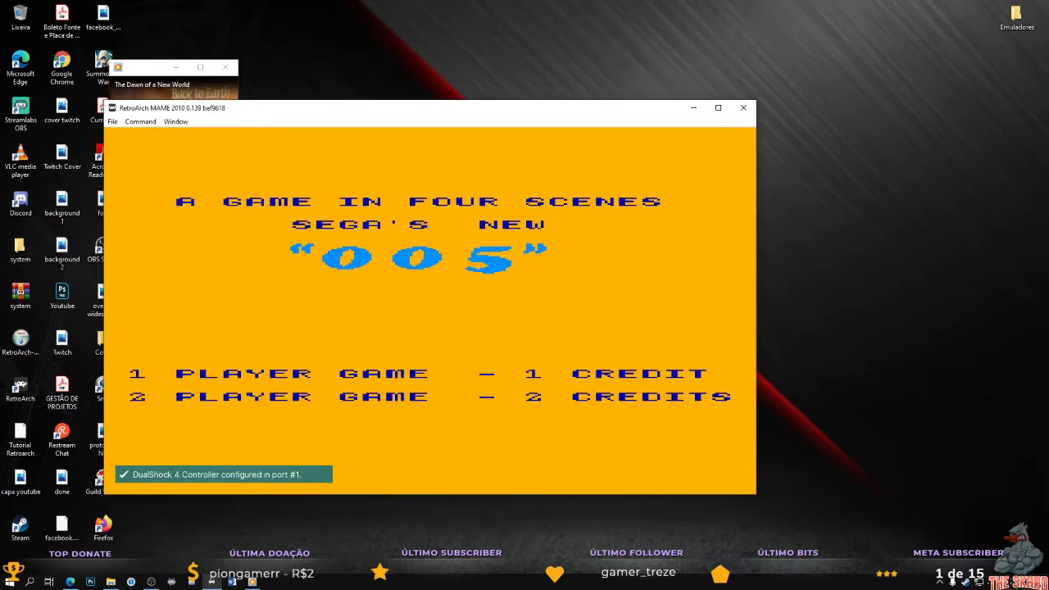
left_click(717, 109)
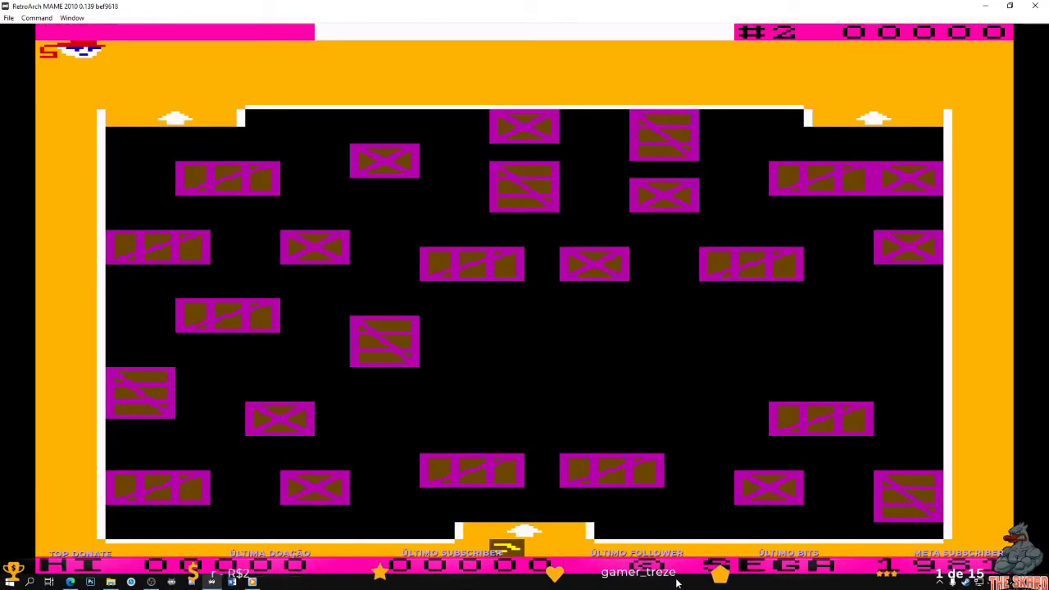
- Play 005, moving the character between the crates in the warehouse and away from the guards
key("Right")
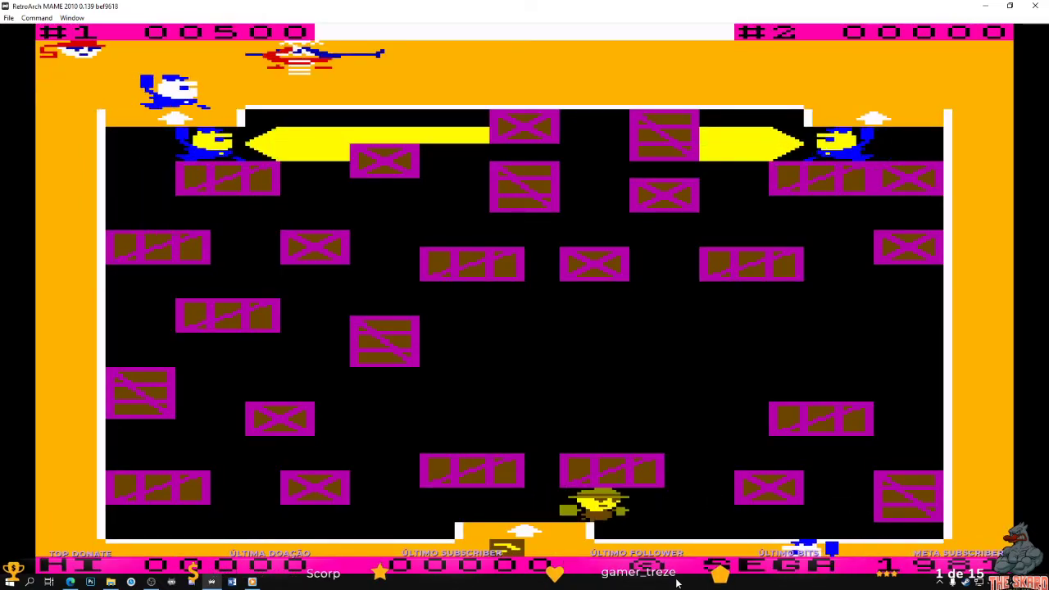
key("Up")
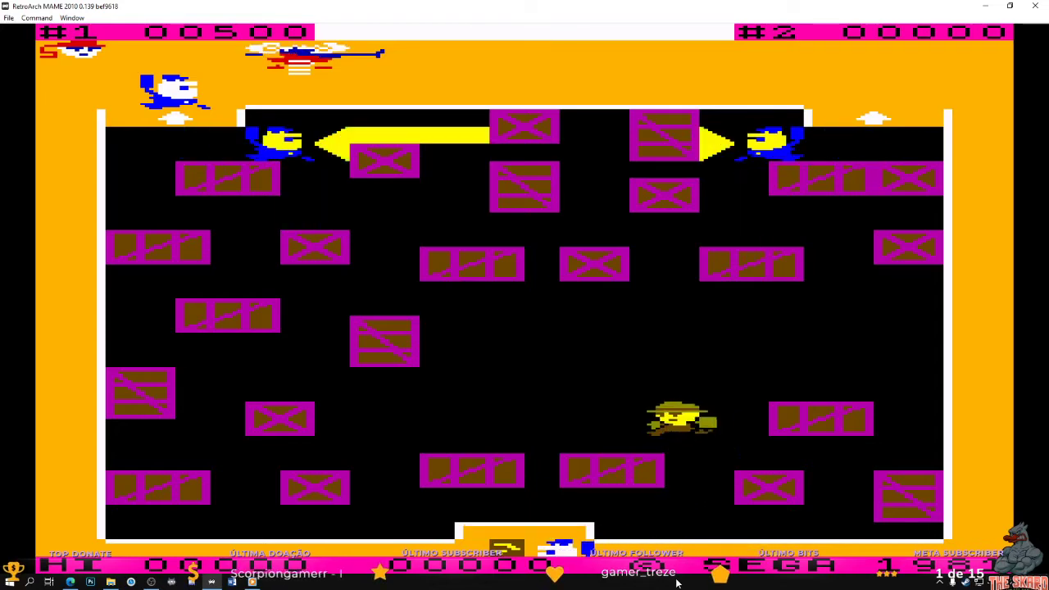
key("Left")
key("Up")
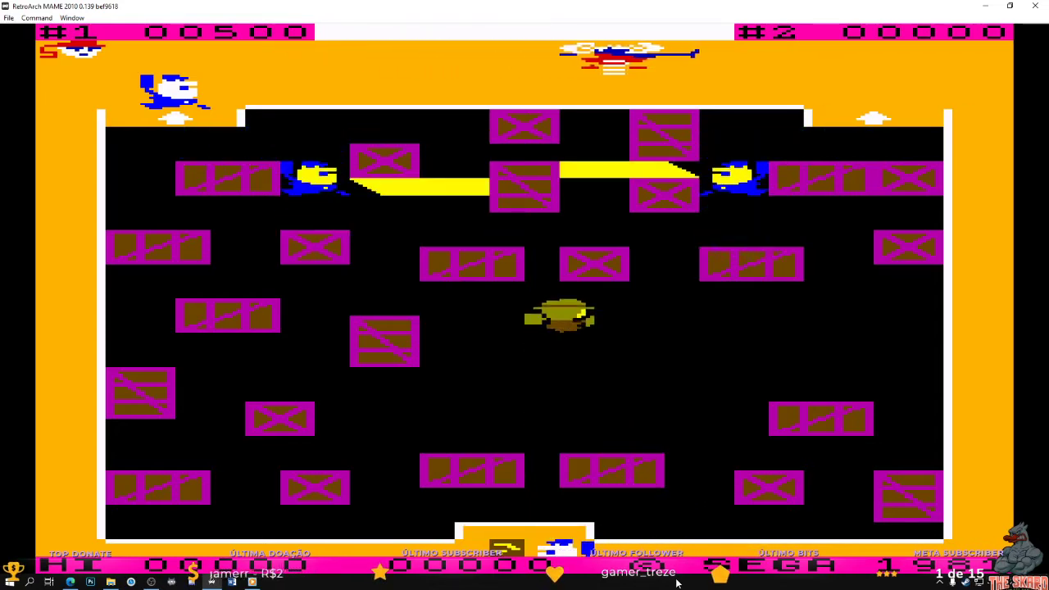
key("Right")
key("Down")
key("Right")
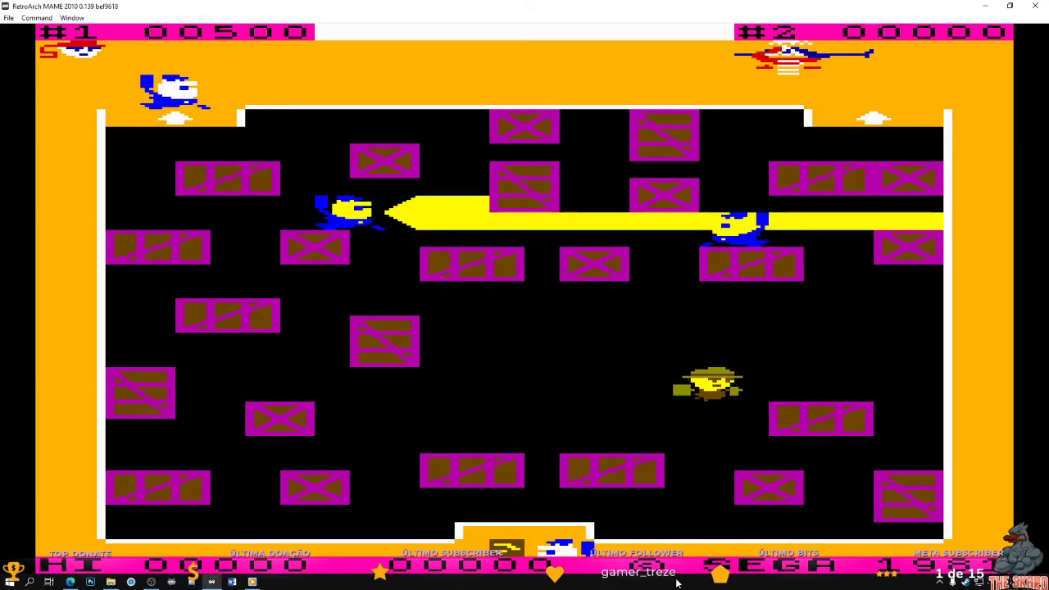
key("Left")
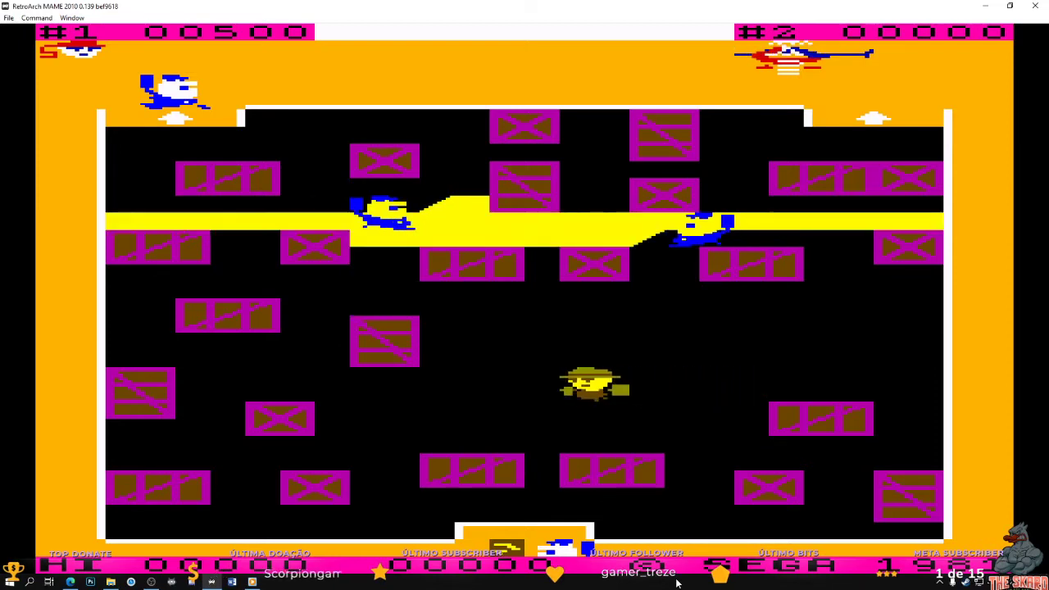
- Close the 005 content, return to the MAME 2010 game list and maximize the RetroArch window
key("F1")
key("Down")
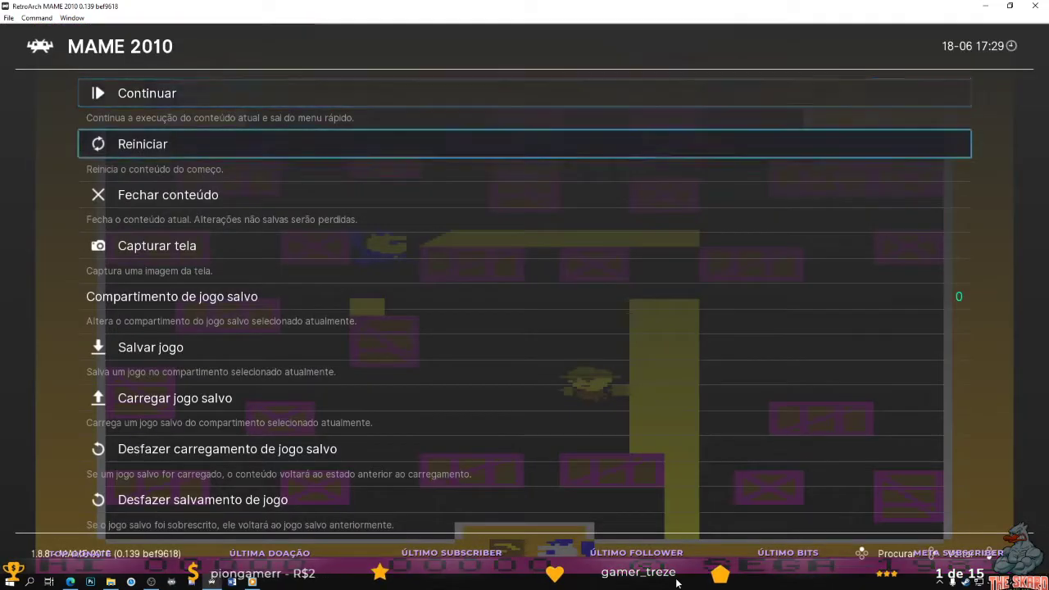
key("Down")
key("Return")
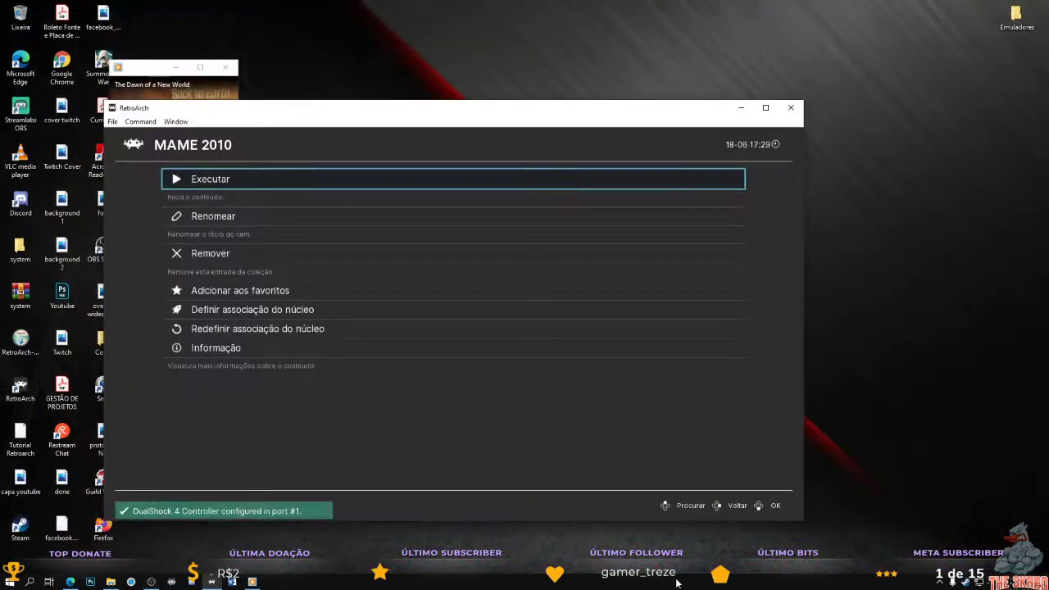
key("BackSpace")
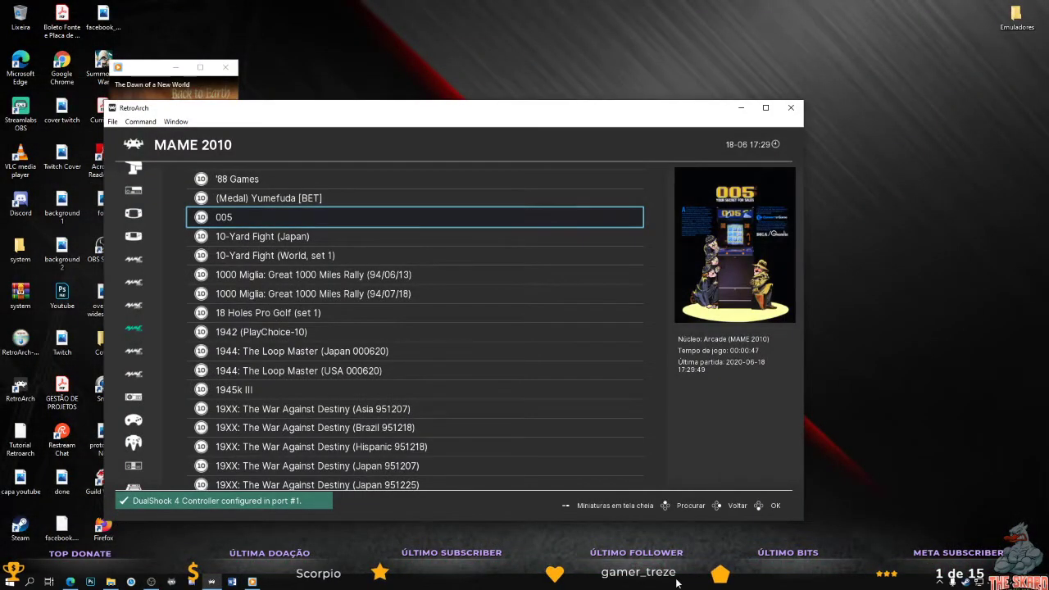
left_click(766, 107)
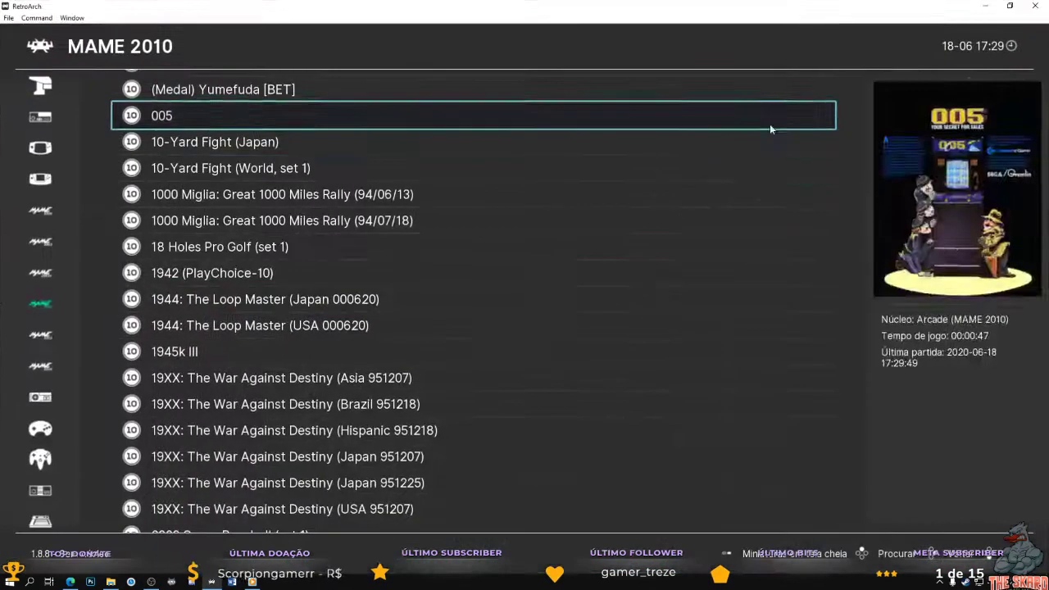
- Try to run Darkstalkers: The Night Warriors (Asia 940705) from the MAME 2015 playlist
left_click(45, 341)
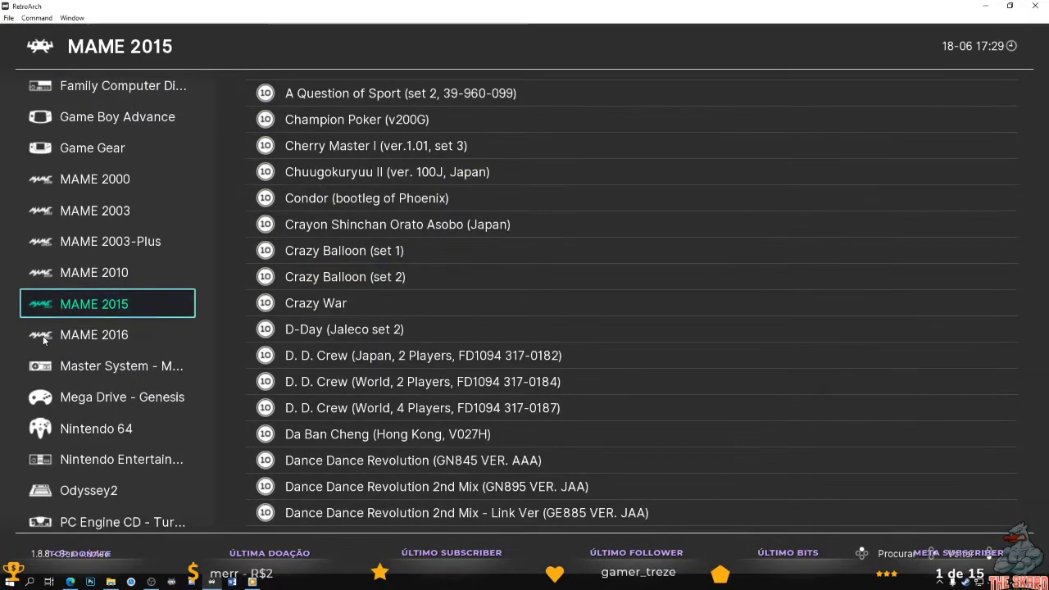
scroll(289, 327, "down", 8)
scroll(306, 256, "up", 15)
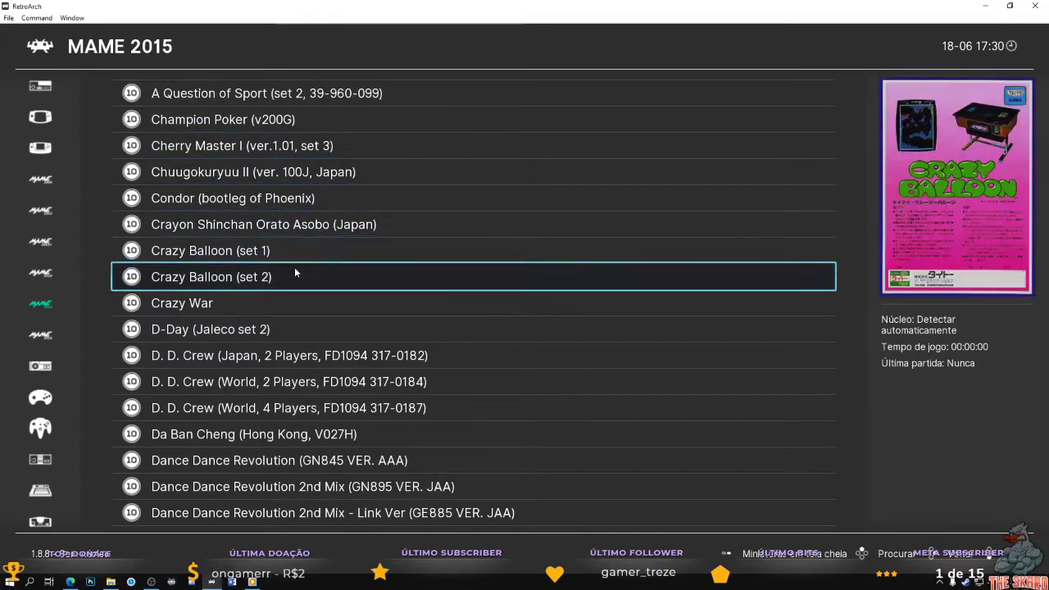
scroll(328, 385, "down", 6)
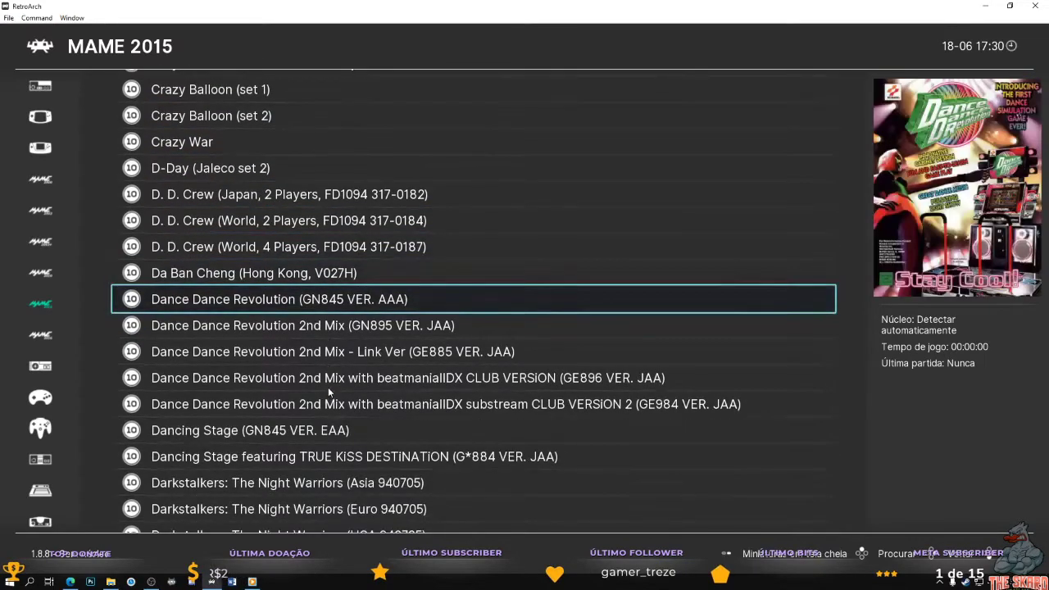
scroll(334, 328, "down", 3)
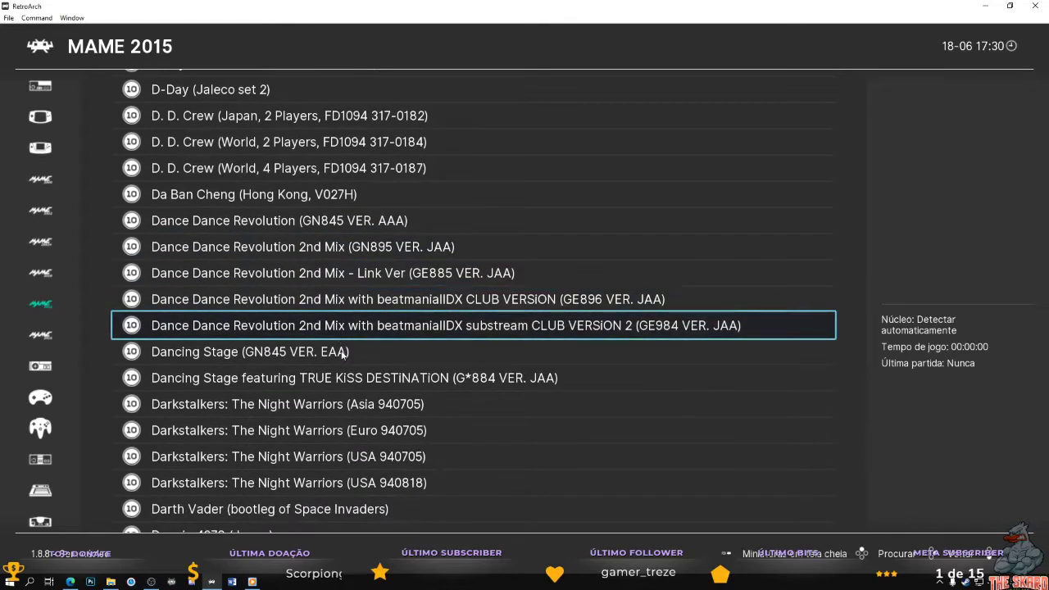
left_click(345, 406)
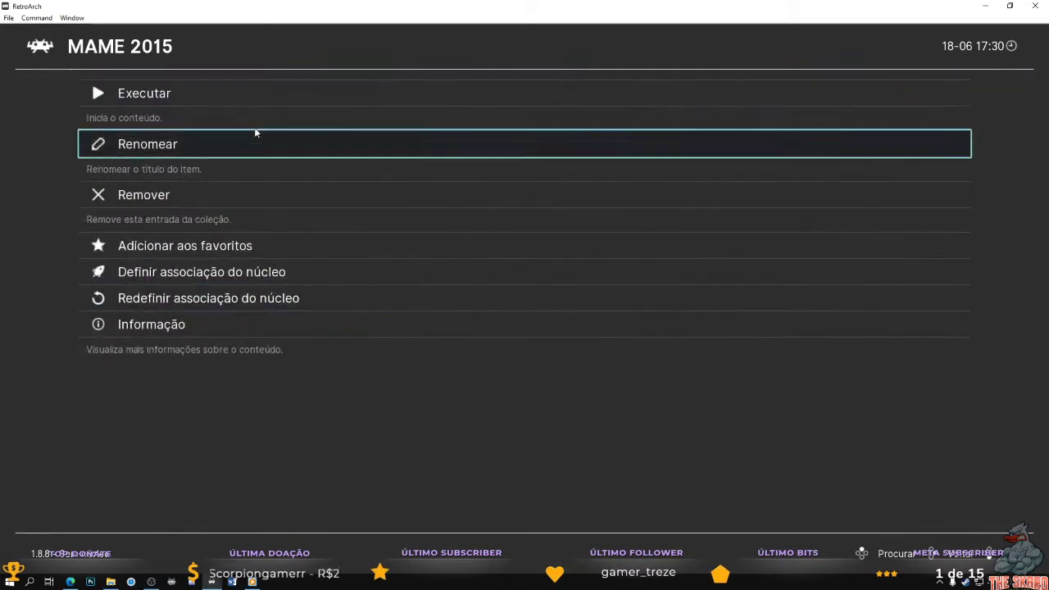
left_click(245, 107)
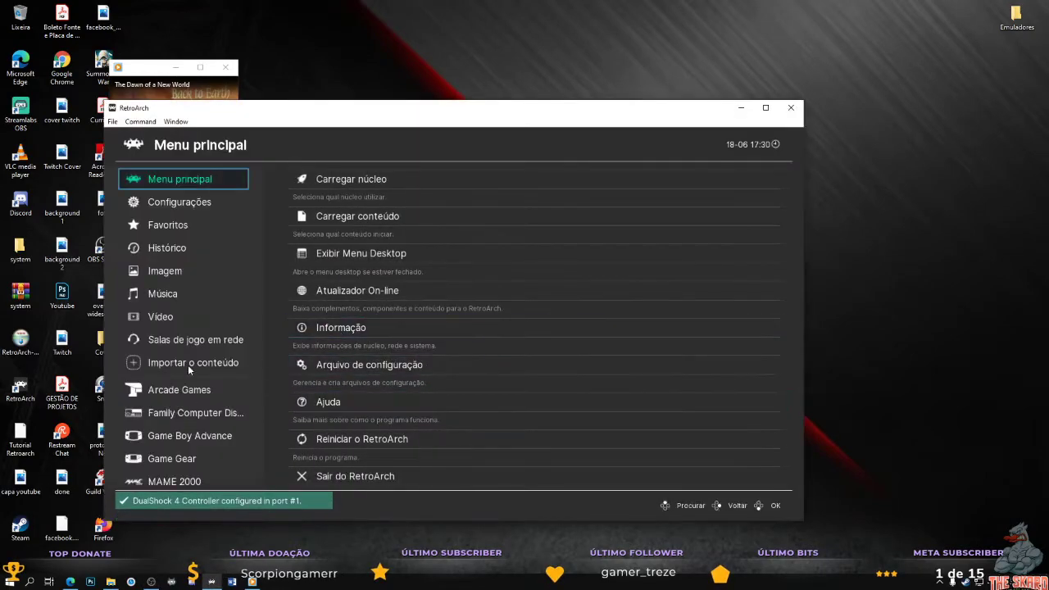
- Try to run Darkstalkers: The Night Warriors (Asia 940705) again from the play history
left_click(166, 249)
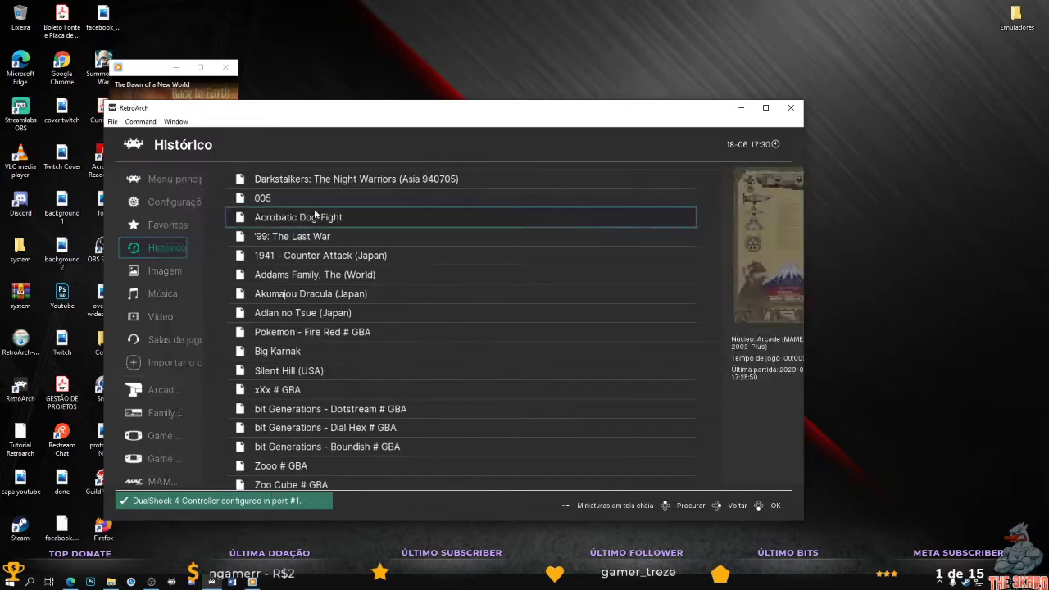
left_click(348, 179)
left_click(348, 179)
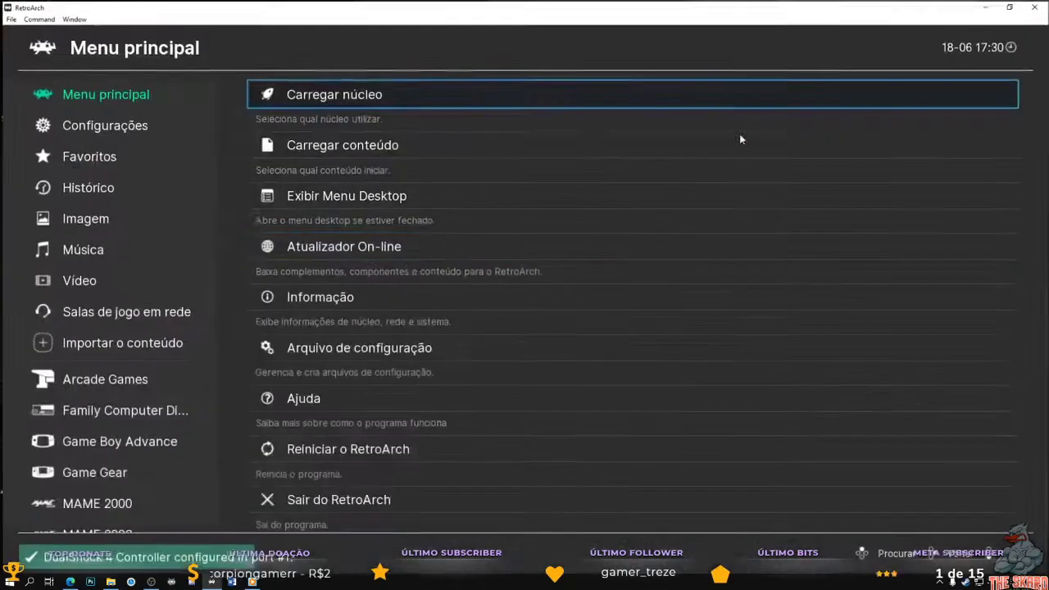
- Try to run Darkstalkers: The Night Warriors (USA 940705) from the MAME 2015 playlist
key("Down")
key("Down")
key("Down")
key("Down")
key("Down")
key("Down")
key("Down")
key("Down")
key("Down")
key("Down")
key("Down")
key("Down")
key("Down")
key("Down")
key("Down")
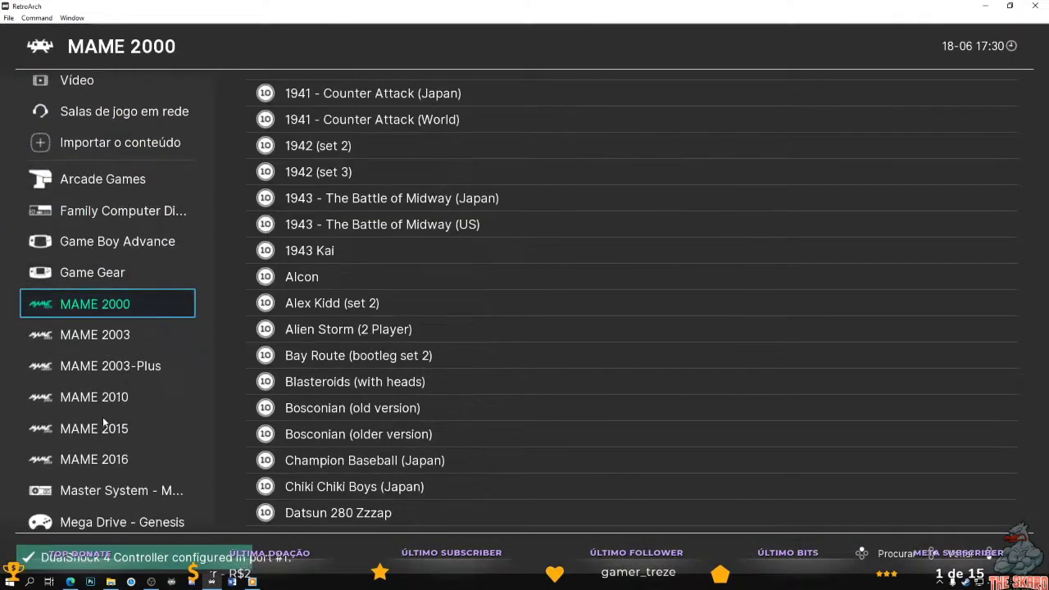
left_click(132, 355)
scroll(357, 351, "down", 7)
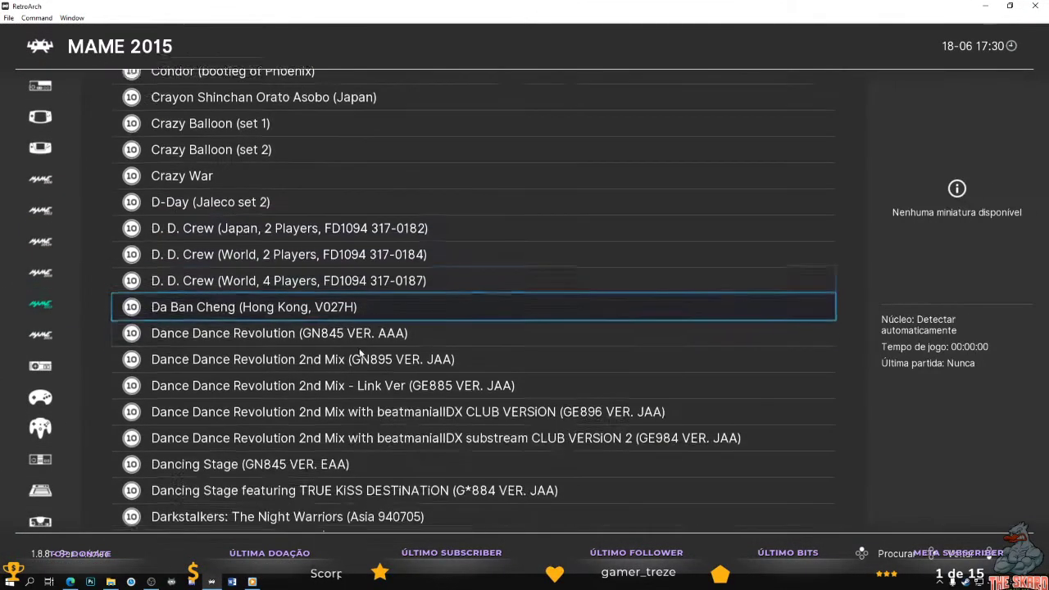
scroll(357, 345, "down", 3)
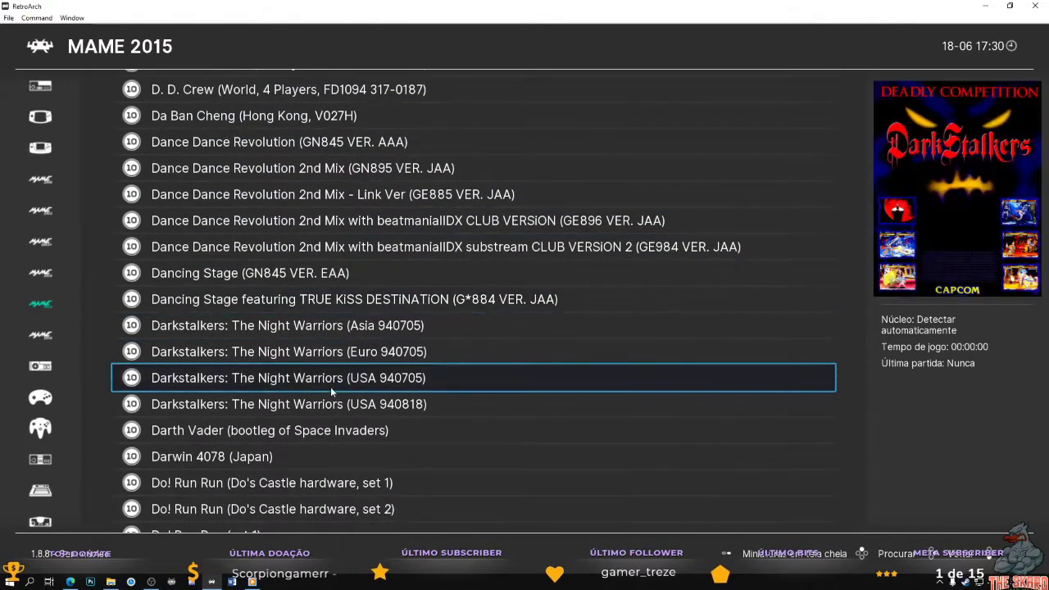
left_click(326, 376)
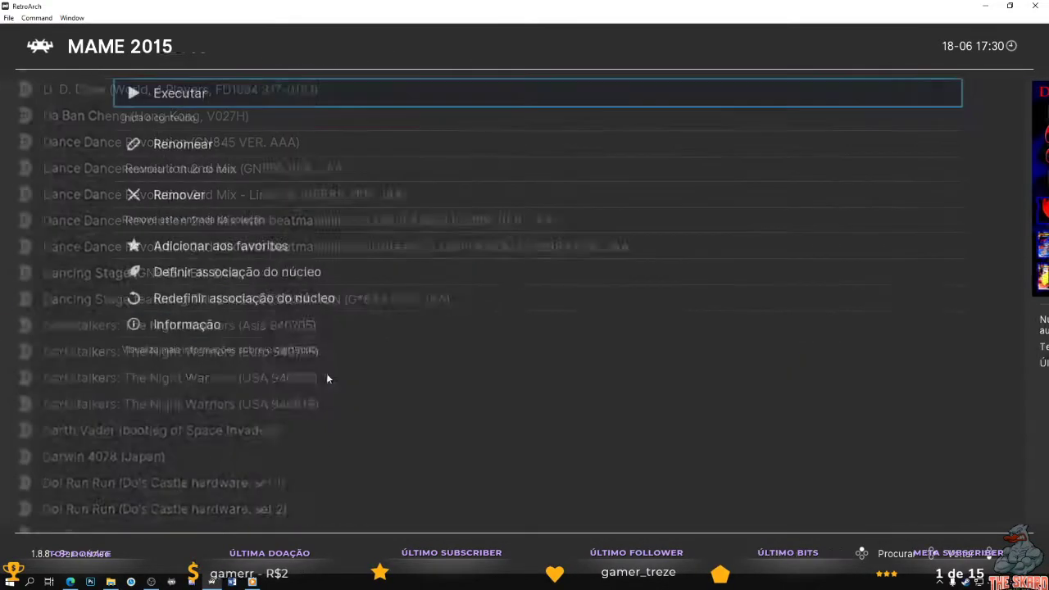
left_click(231, 102)
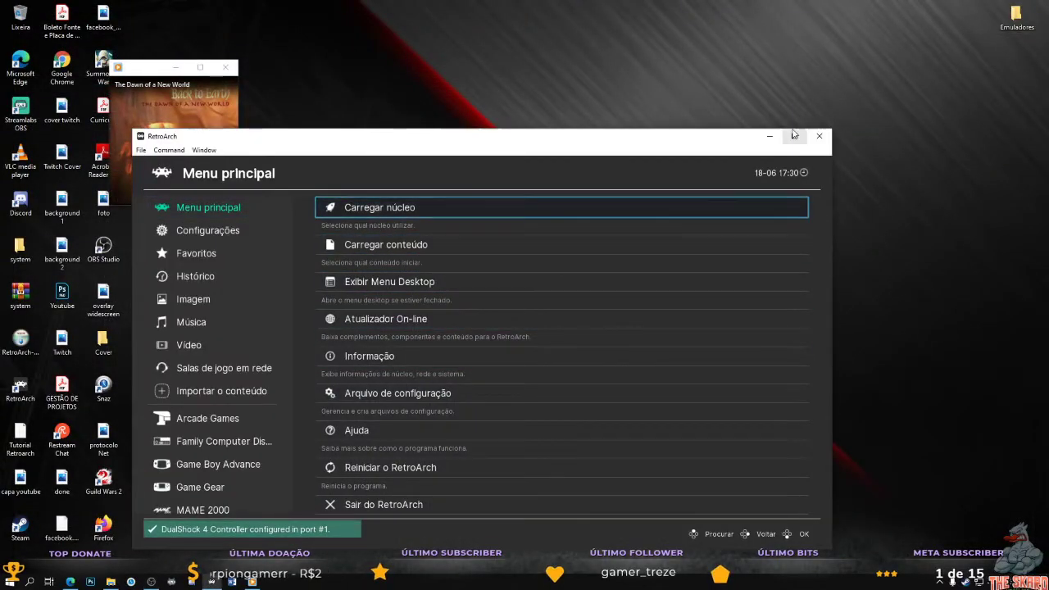
- Run Dokaben (Japan) from the MAME 2015 playlist and maximize the game window
left_click(793, 135)
scroll(75, 443, "down", 8)
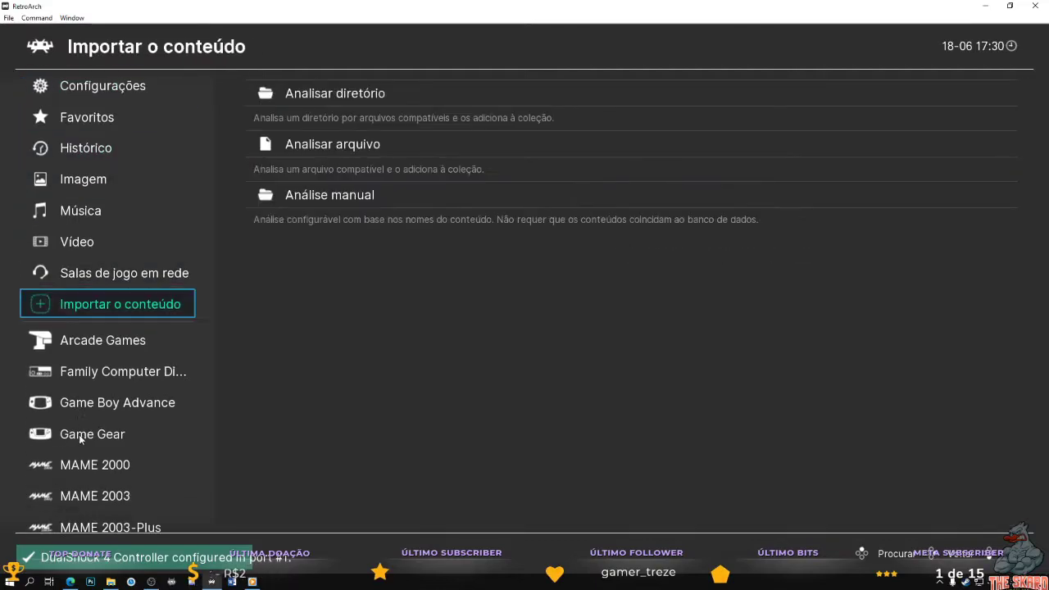
scroll(78, 434, "down", 9)
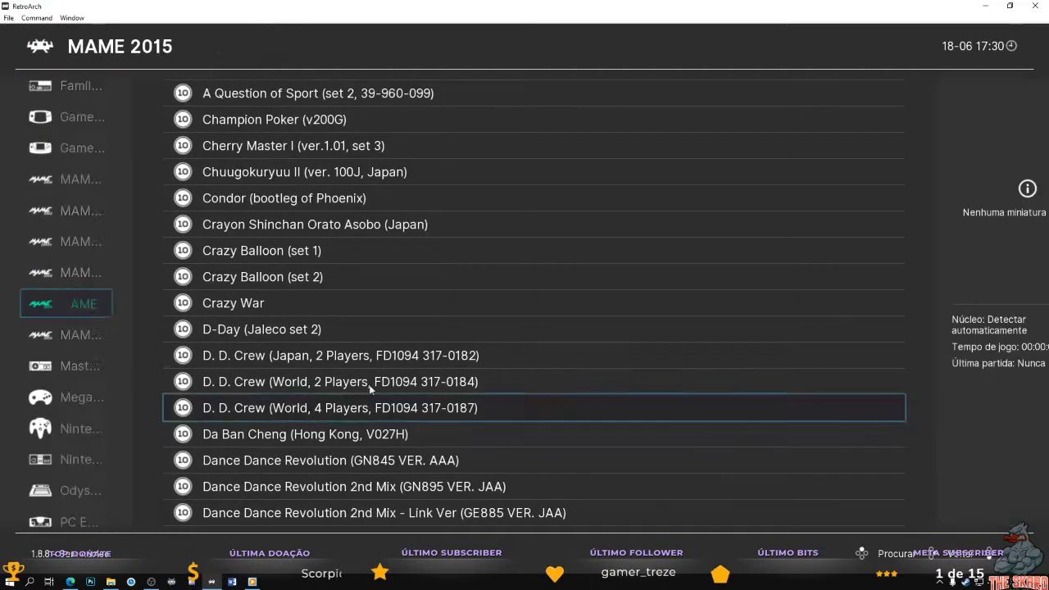
scroll(370, 390, "down", 14)
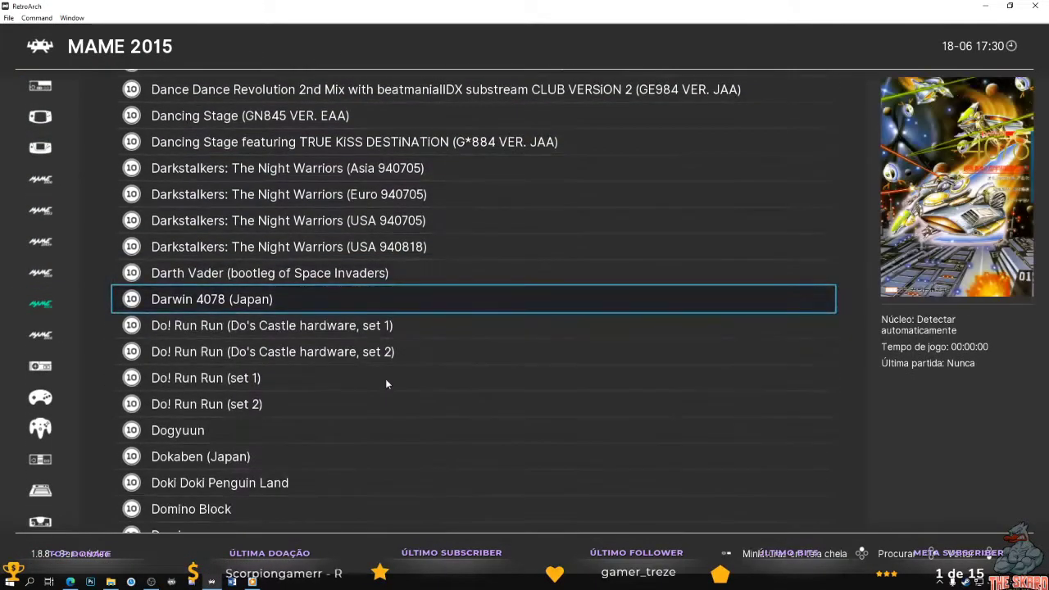
scroll(385, 384, "down", 6)
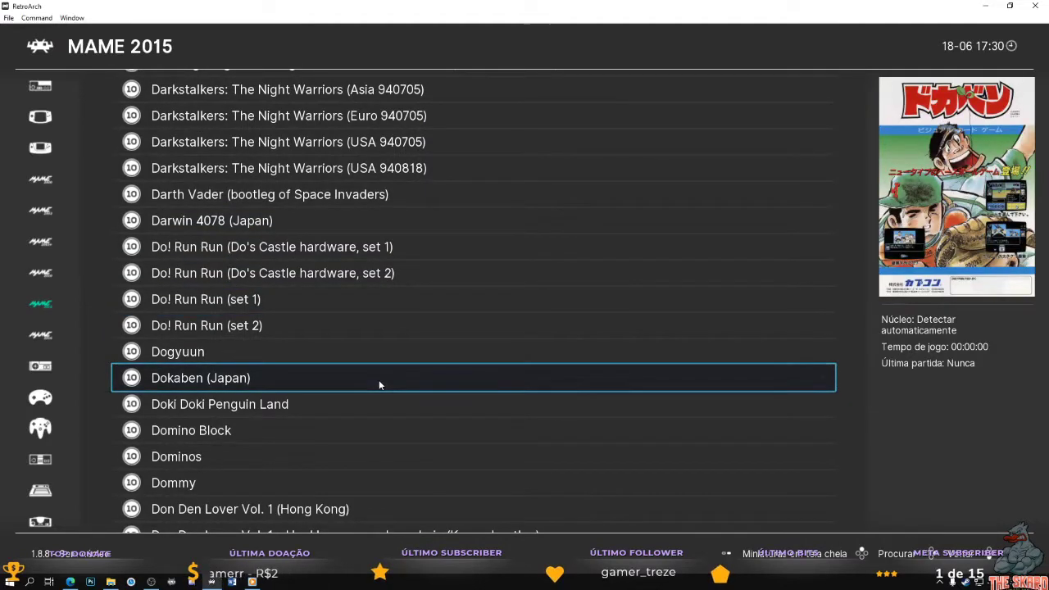
left_click(379, 382)
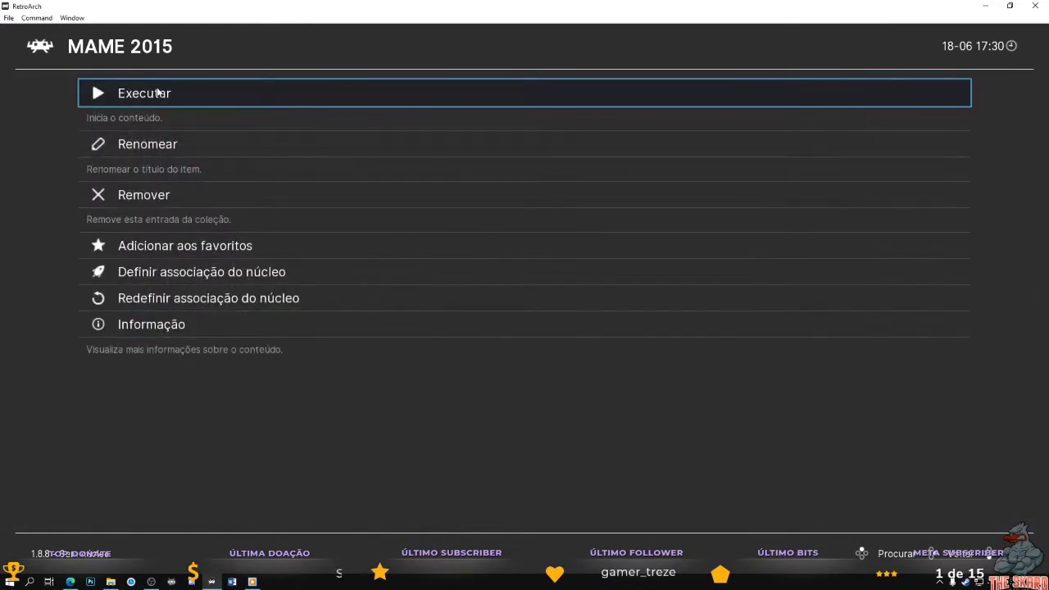
left_click(159, 93)
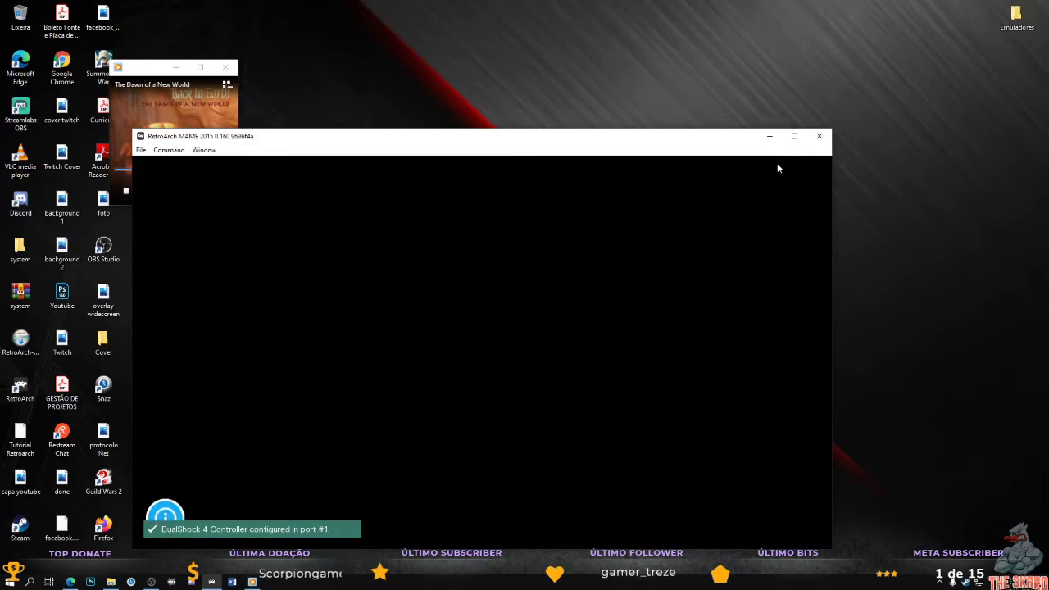
left_click(793, 136)
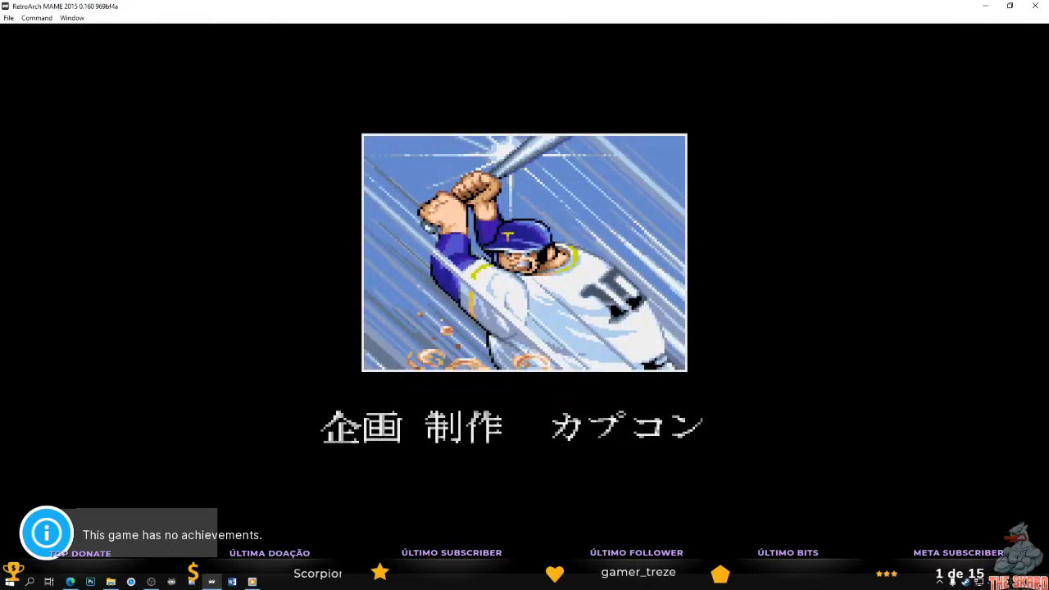
- Insert one credit, start a Dokaben game and choose the 土佐丸 team
key("shift")
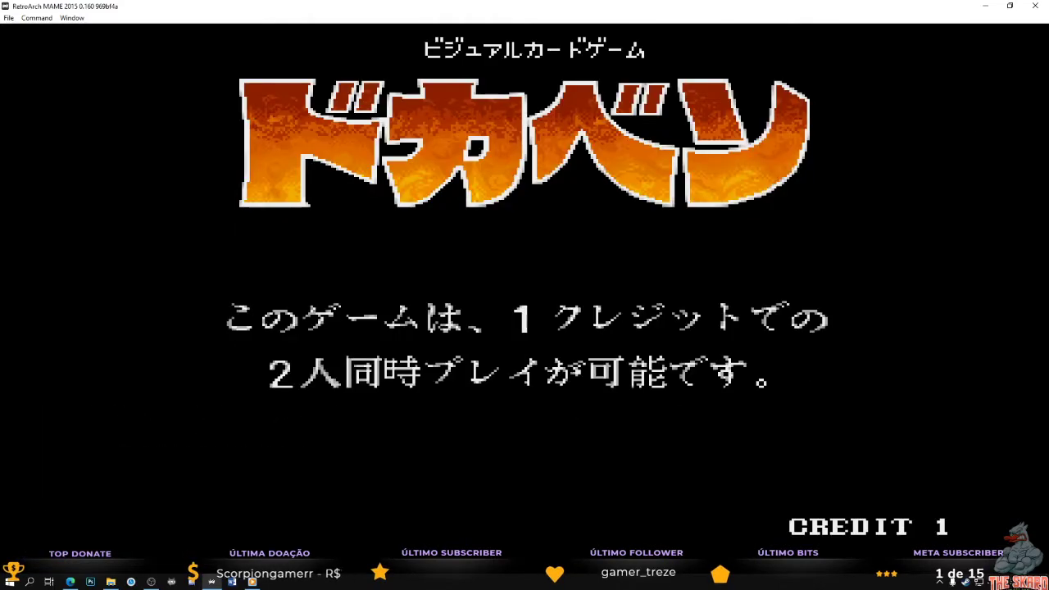
key("Return")
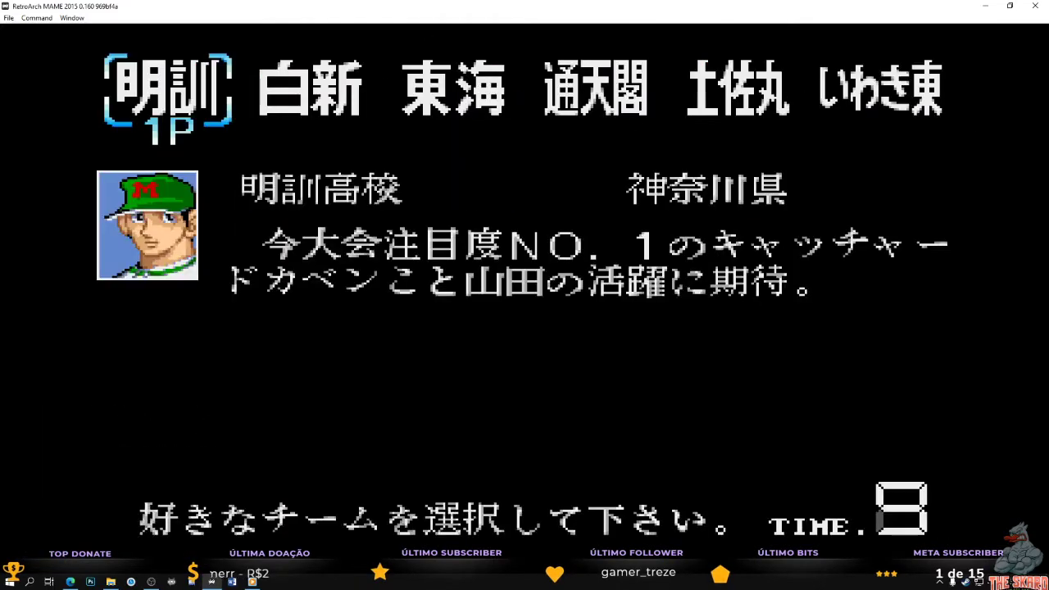
key("Right")
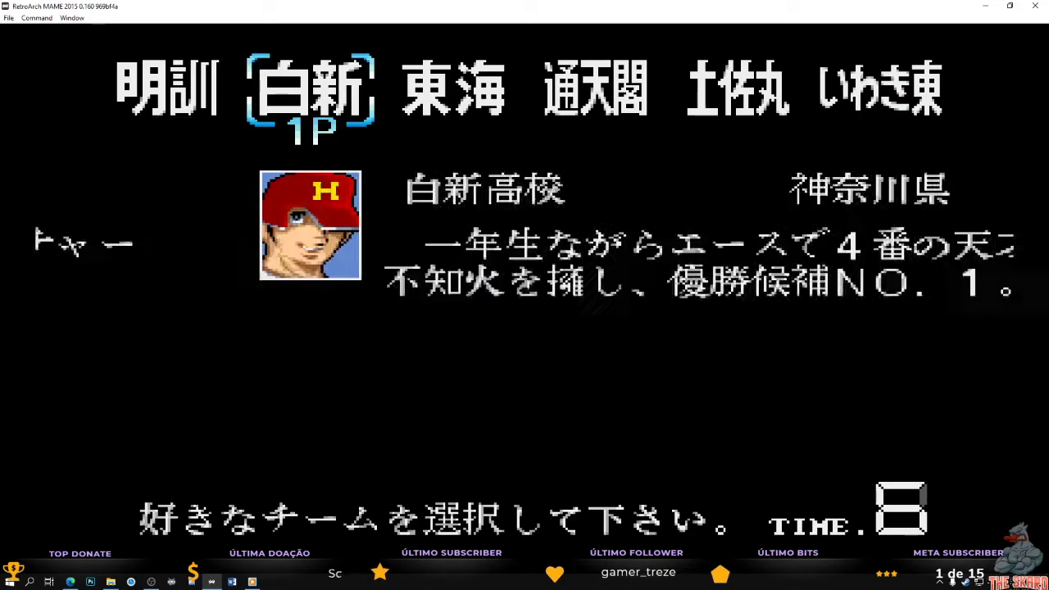
key("Right")
key("Right")
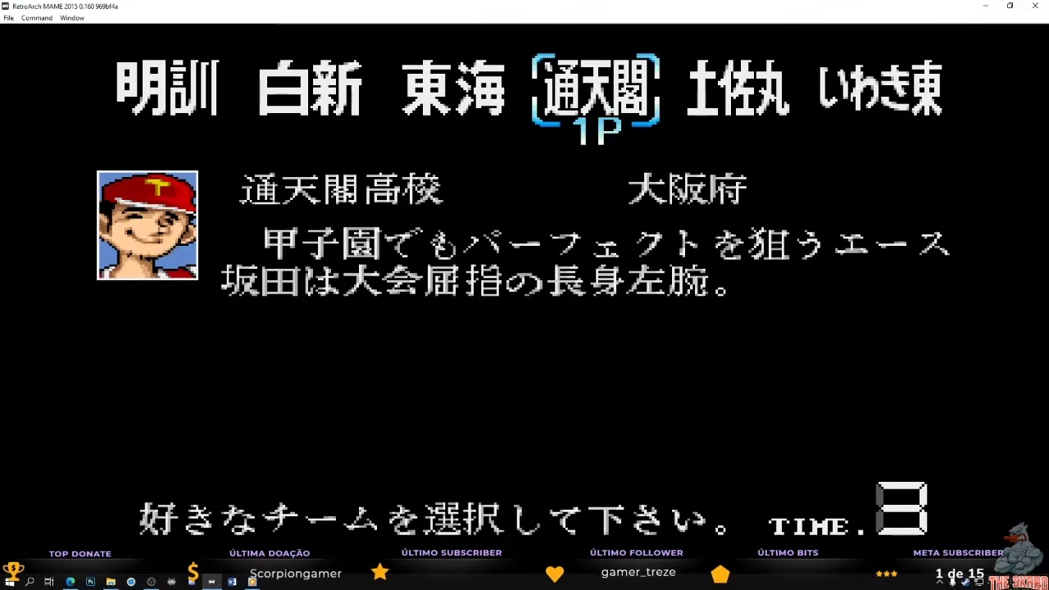
key("Right")
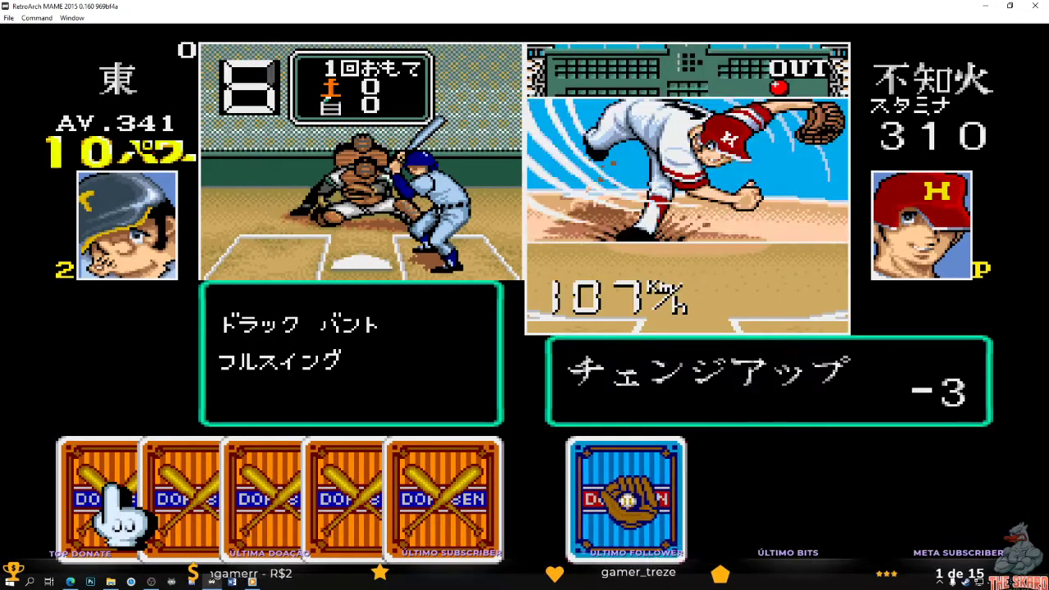
- Close the Dokaben content, return to the MAME 2015 game list and maximize the RetroArch window
key("F1")
key("Down")
key("Down")
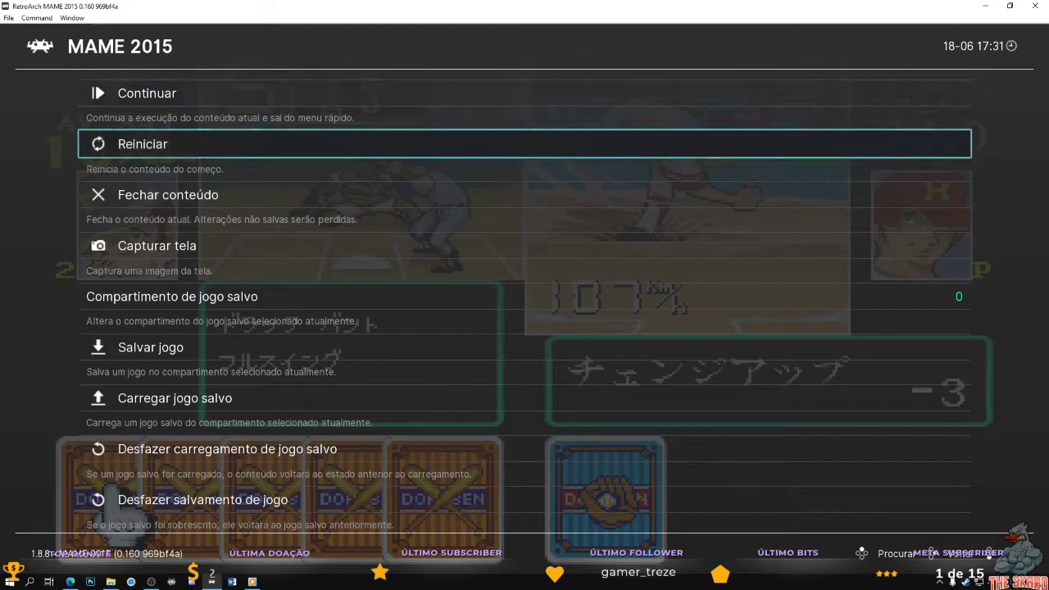
key("Return")
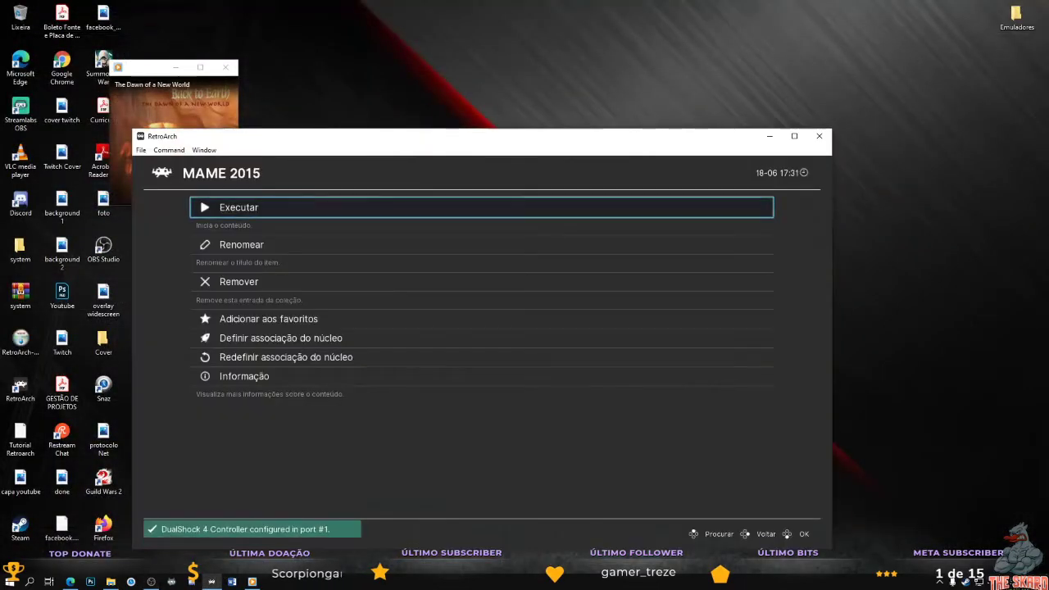
key("BackSpace")
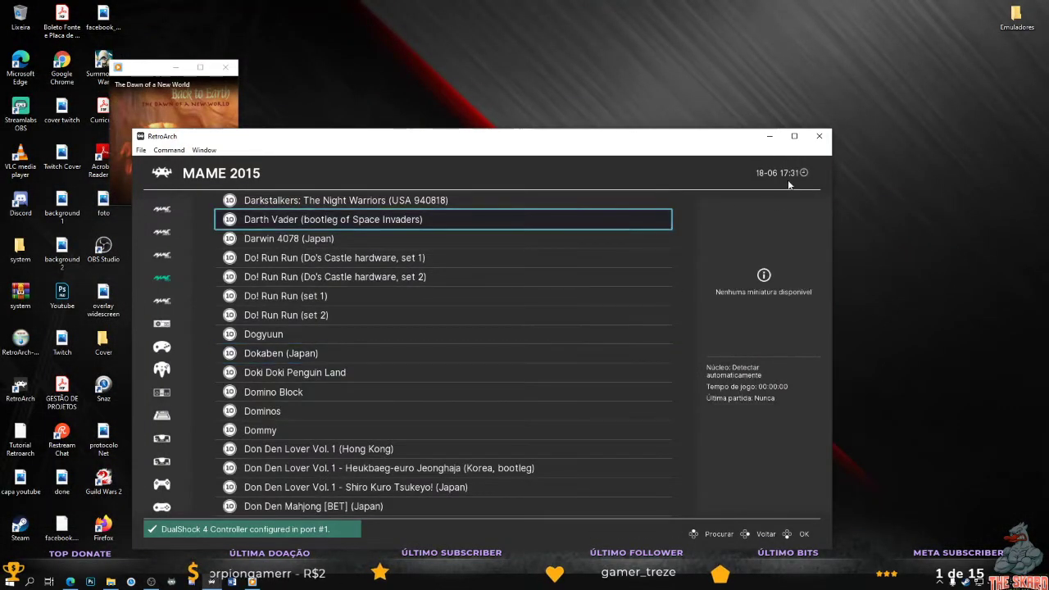
left_click(793, 138)
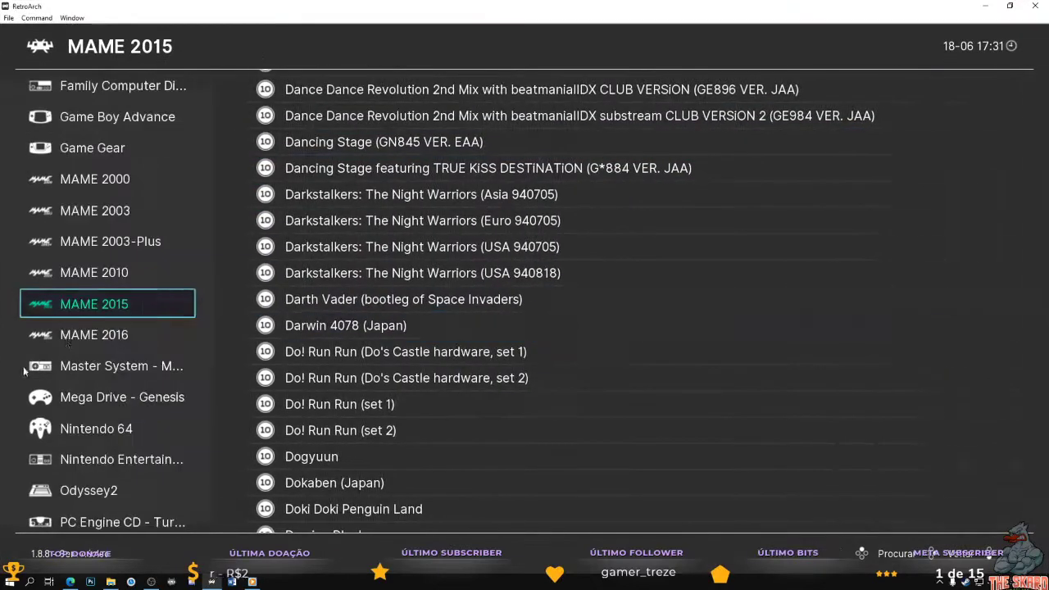
- Run Bombs Away (prototype) from the MAME 2016 playlist and maximize the game window
left_click(68, 336)
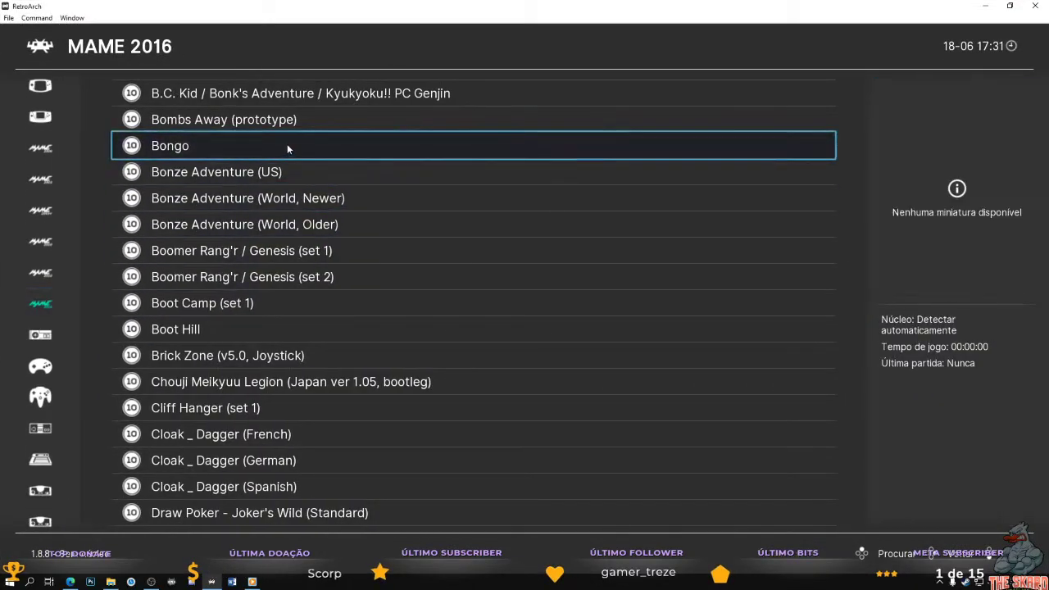
left_click(295, 123)
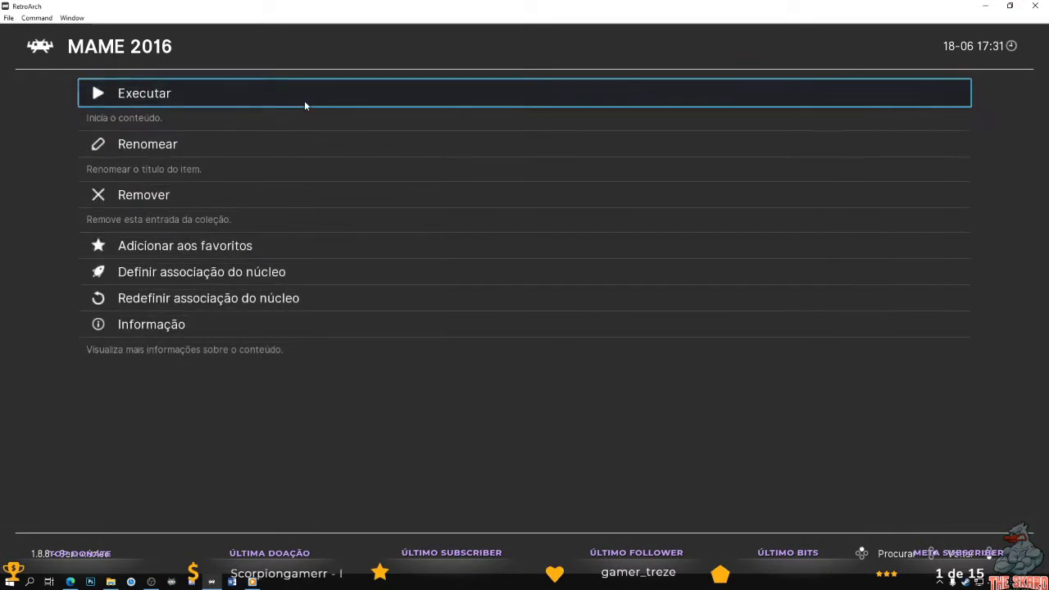
left_click(304, 100)
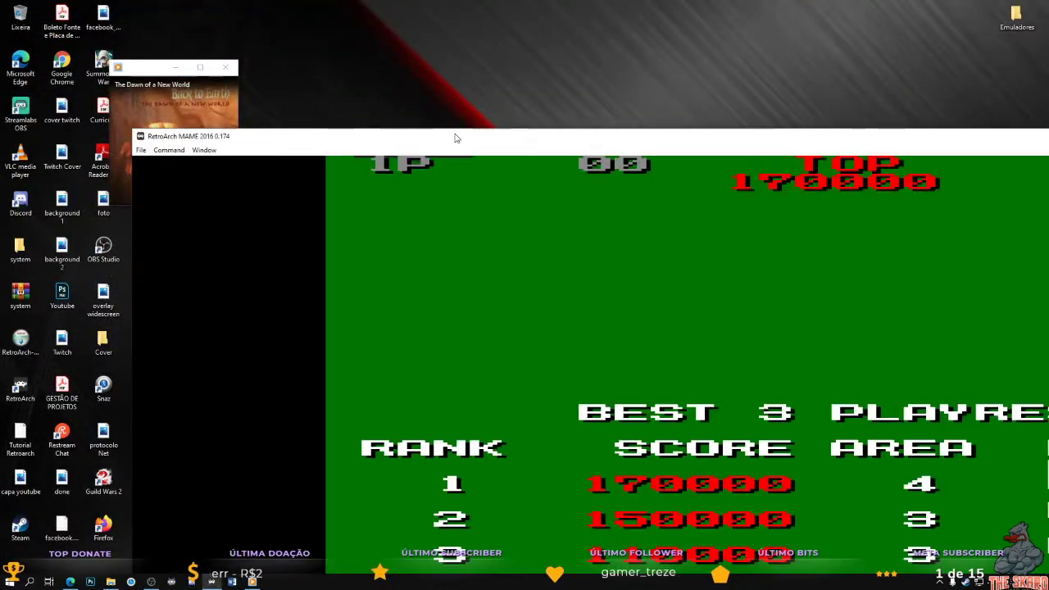
double_click(455, 138)
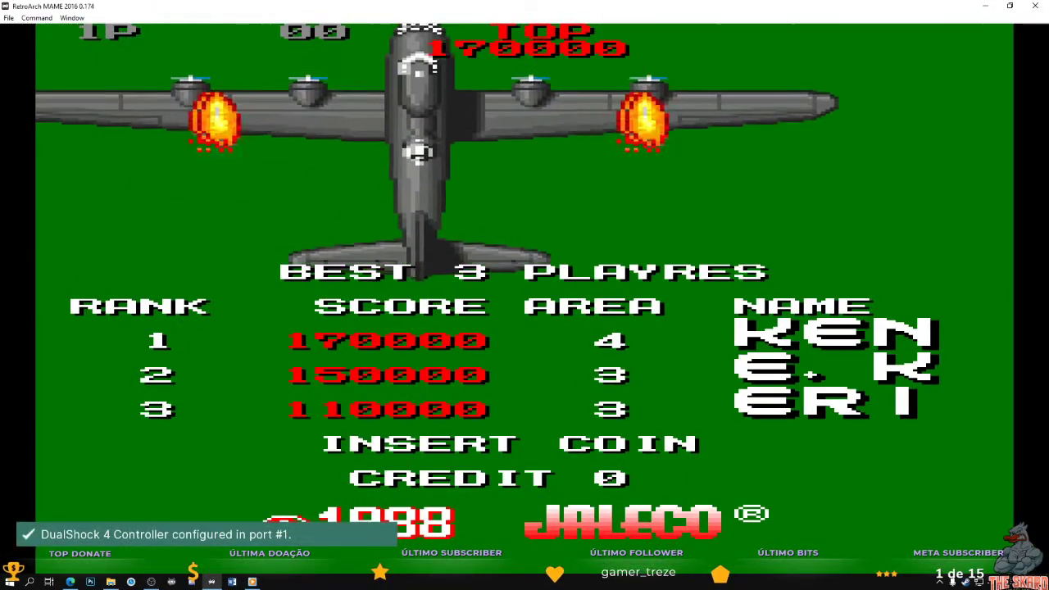
- Insert several credits in Bombs Away and start a one-player game
key("shift")
key("shift")
key("shift")
key("shift")
key("shift")
key("shift")
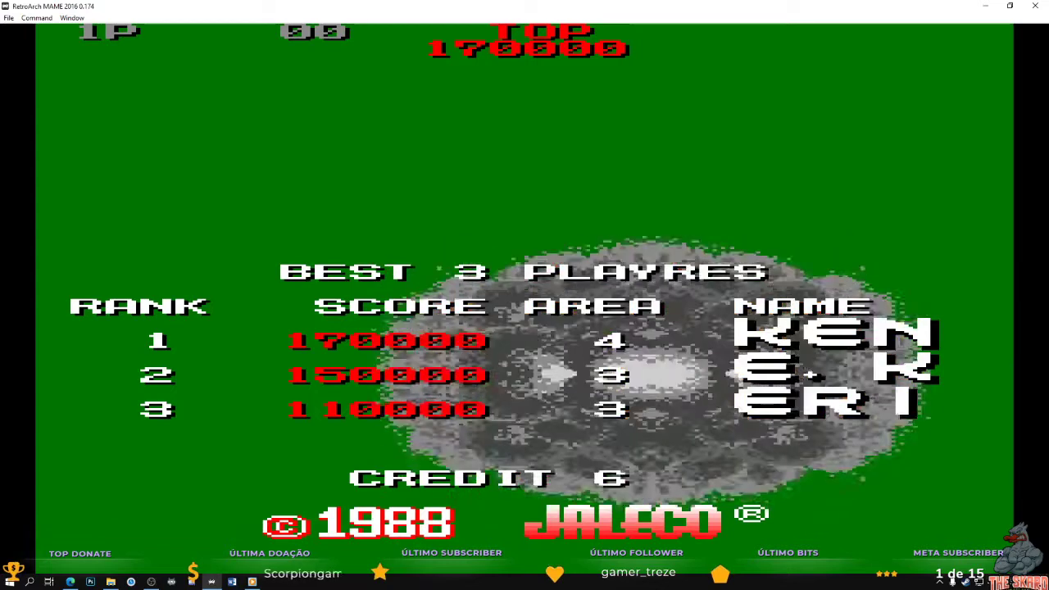
key("Shift_R")
key("Shift_R")
key("Shift_R")
key("Shift_R")
key("Shift_R")
key("Shift_R")
key("Shift_R")
key("Shift_R")
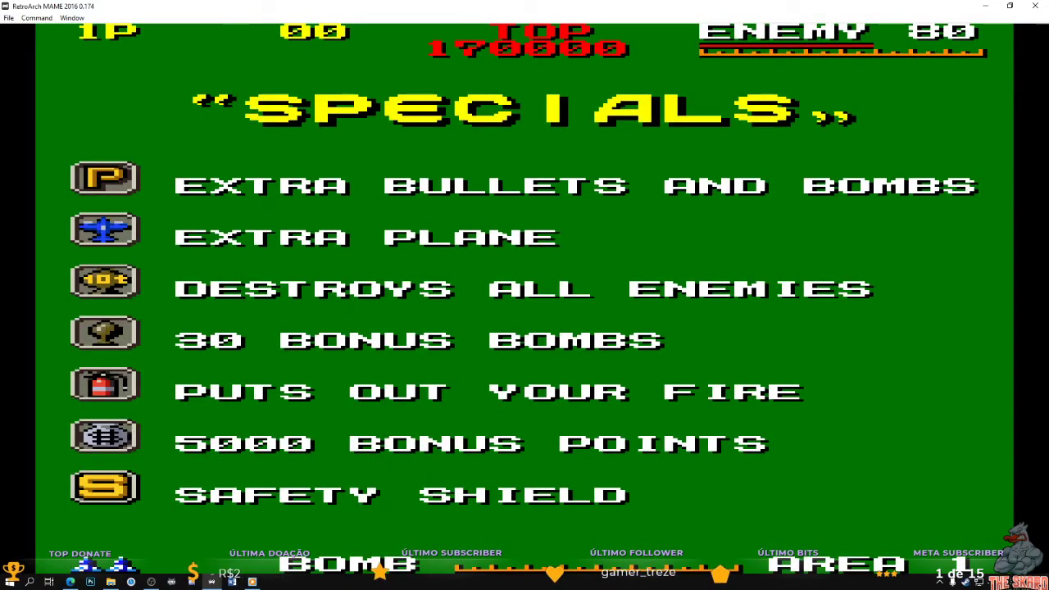
key("Return")
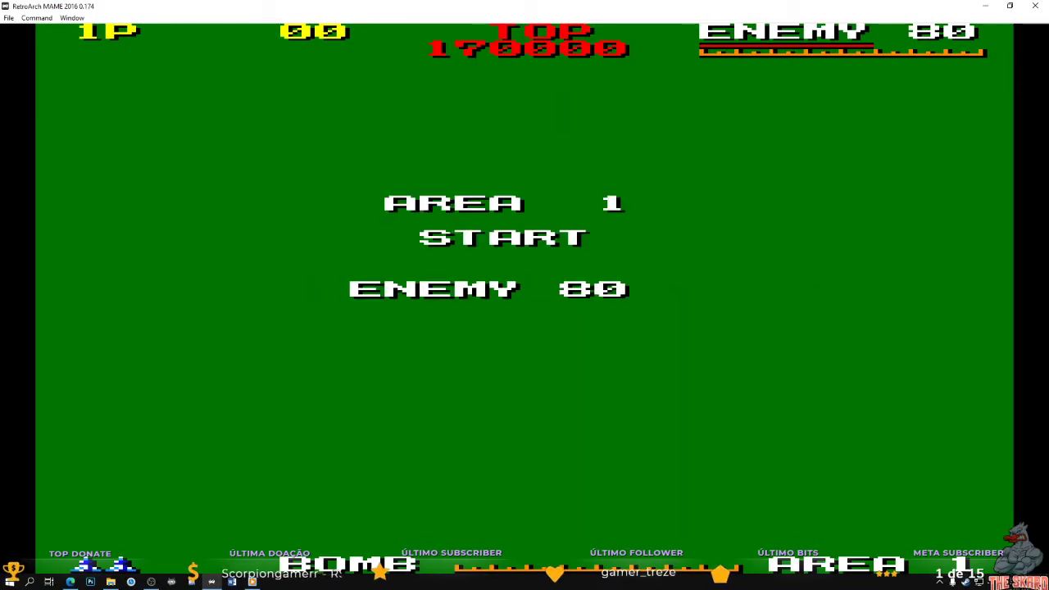
- Play Area 1 of Bombs Away, steering the plane and shooting at the enemy aircraft
key("x")
key("Left")
key("z")
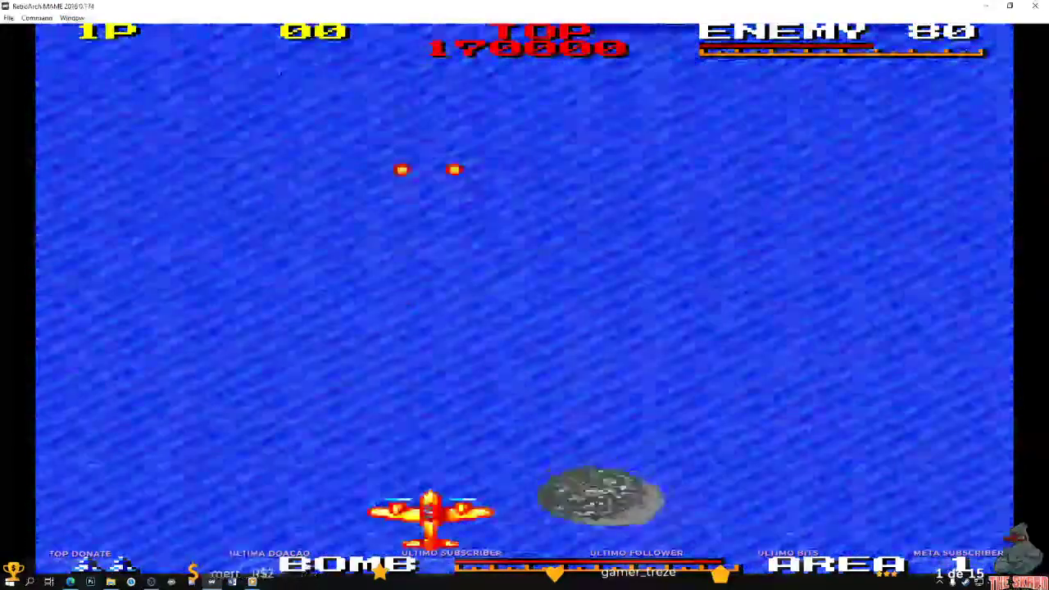
key("Right")
key("z")
key("z")
key("z")
key("z")
key("z")
key("Left")
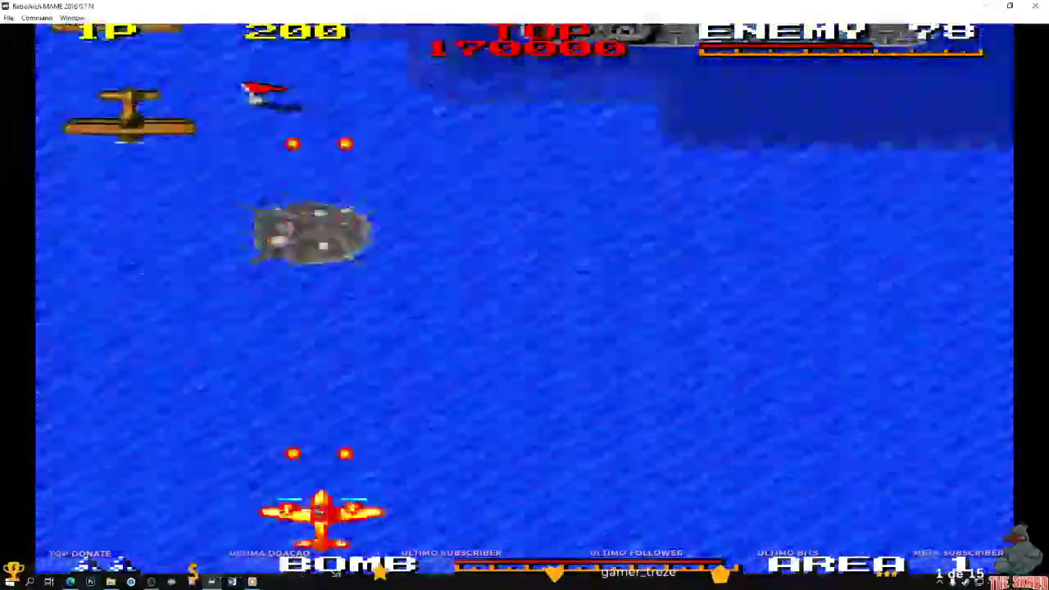
key("Left")
key("z")
key("z")
key("z")
key("z")
key("z")
key("z")
key("Right")
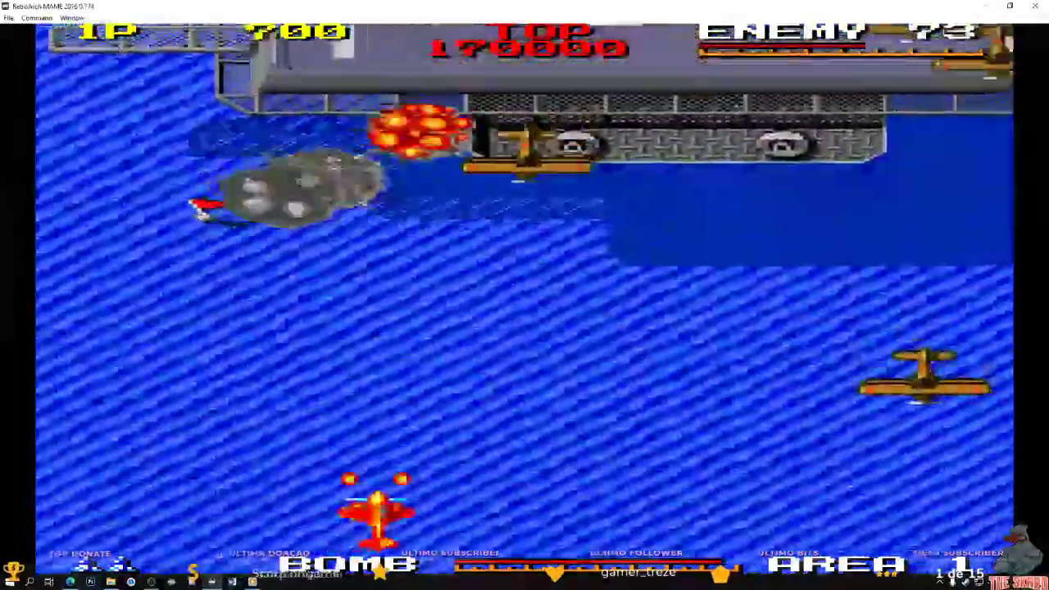
key("Right")
key("Down")
key("z")
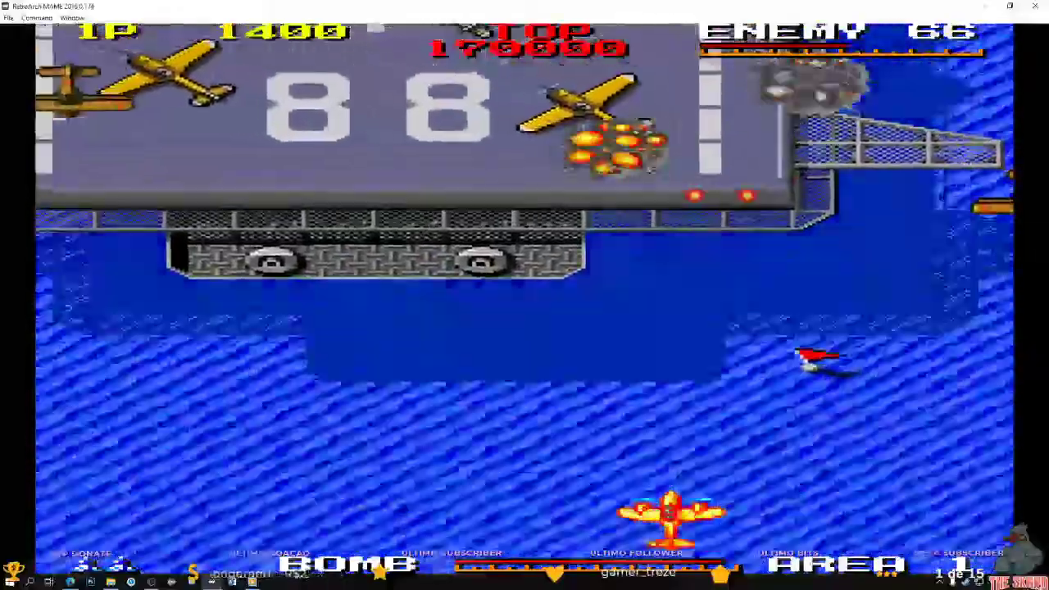
key("Right")
key("z")
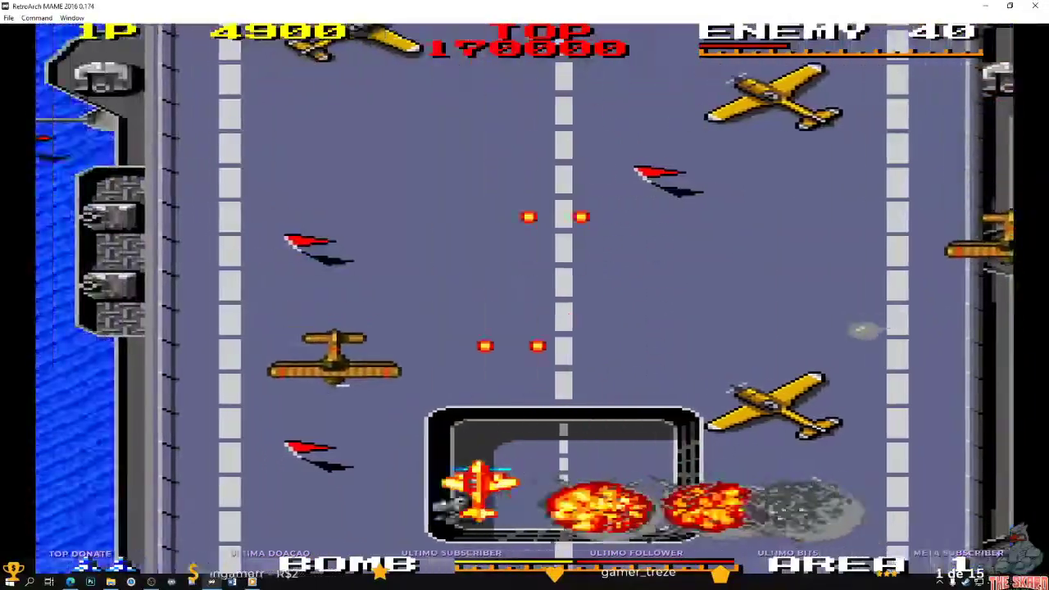
key("Left")
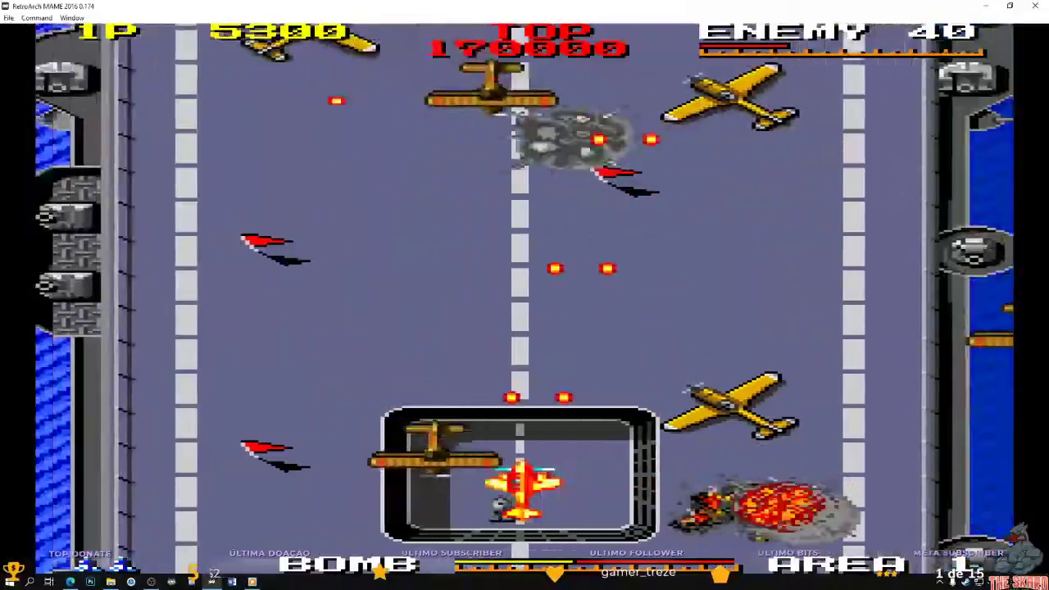
key("Right")
key("Left")
key("Left")
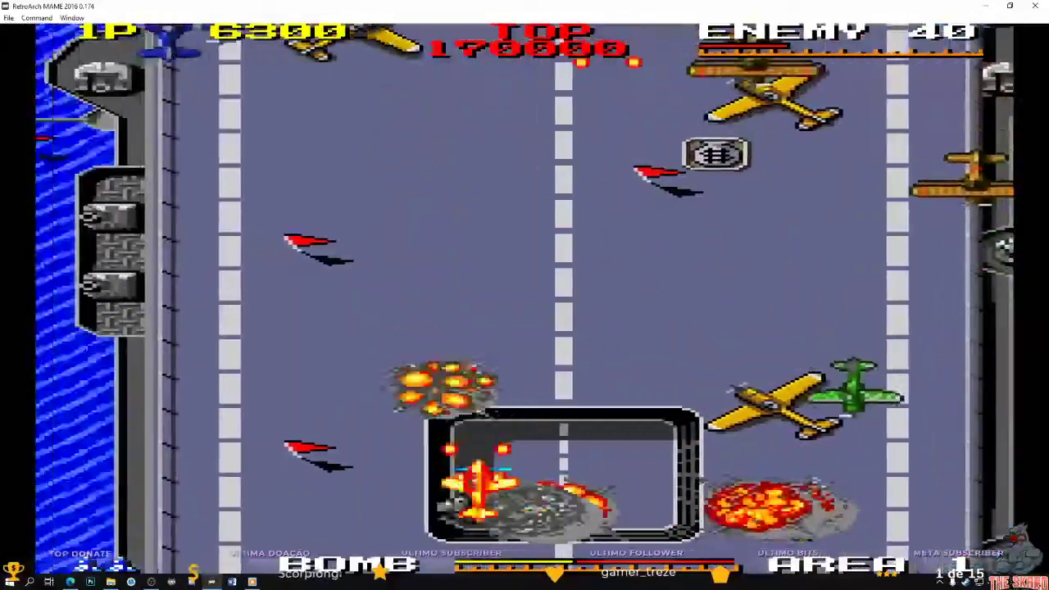
key("Right")
key("Left")
key("Right")
key("Right")
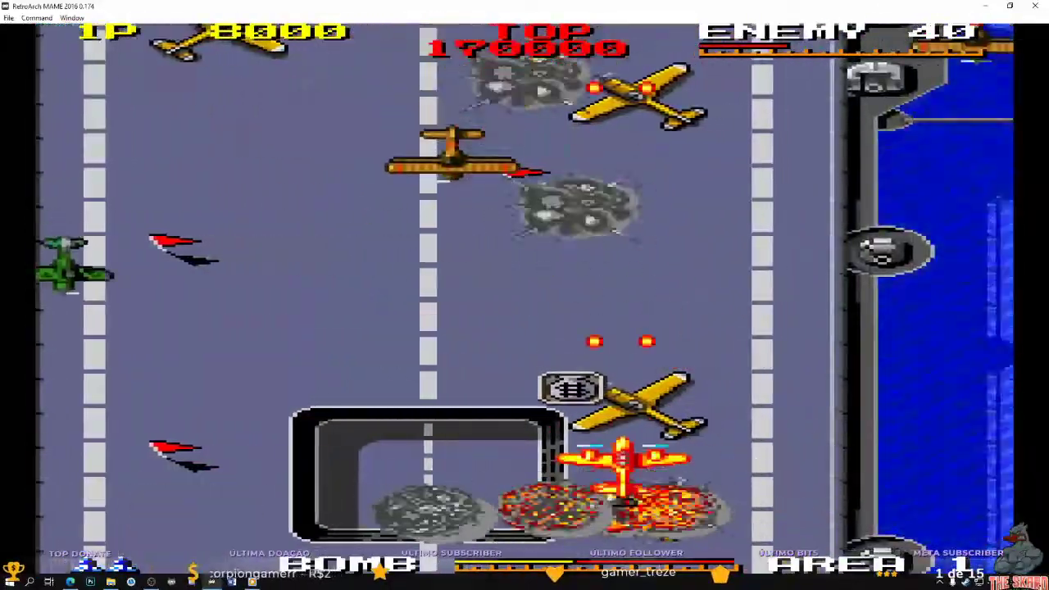
key("Left")
key("Up")
key("Down")
key("Left")
key("Right")
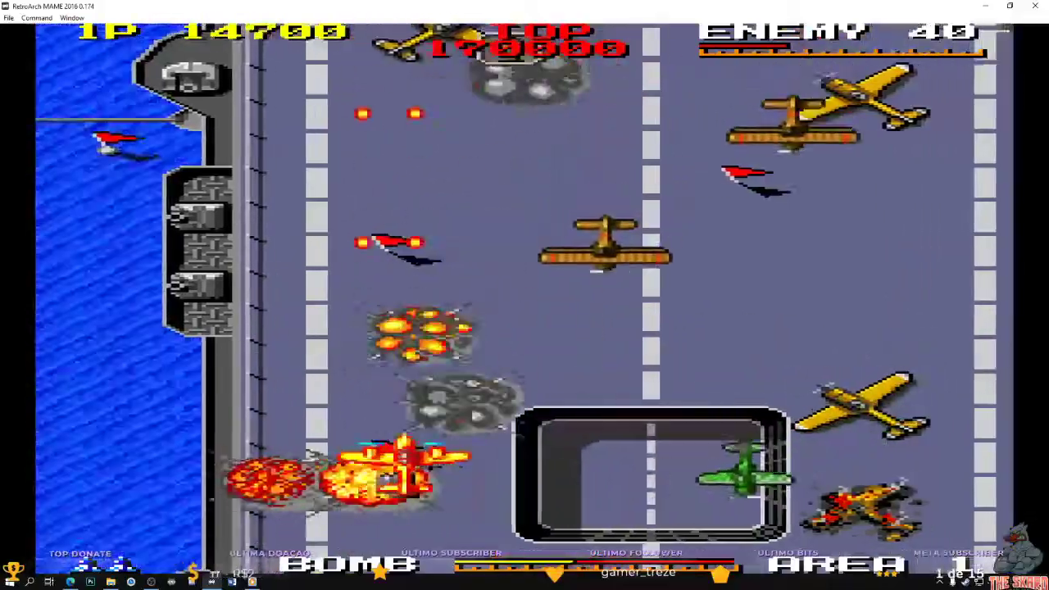
key("Left")
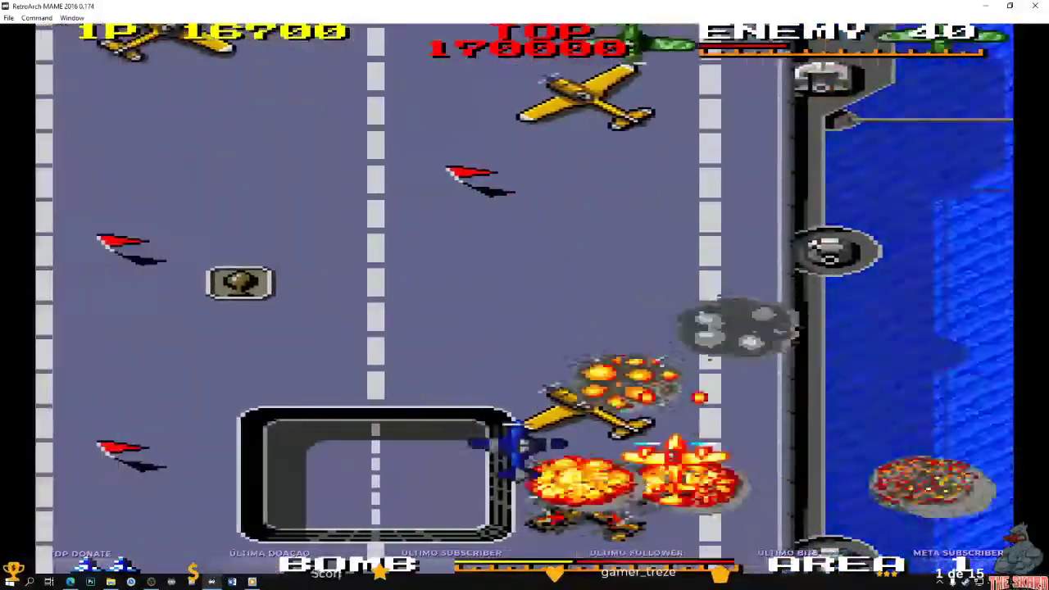
key("Right")
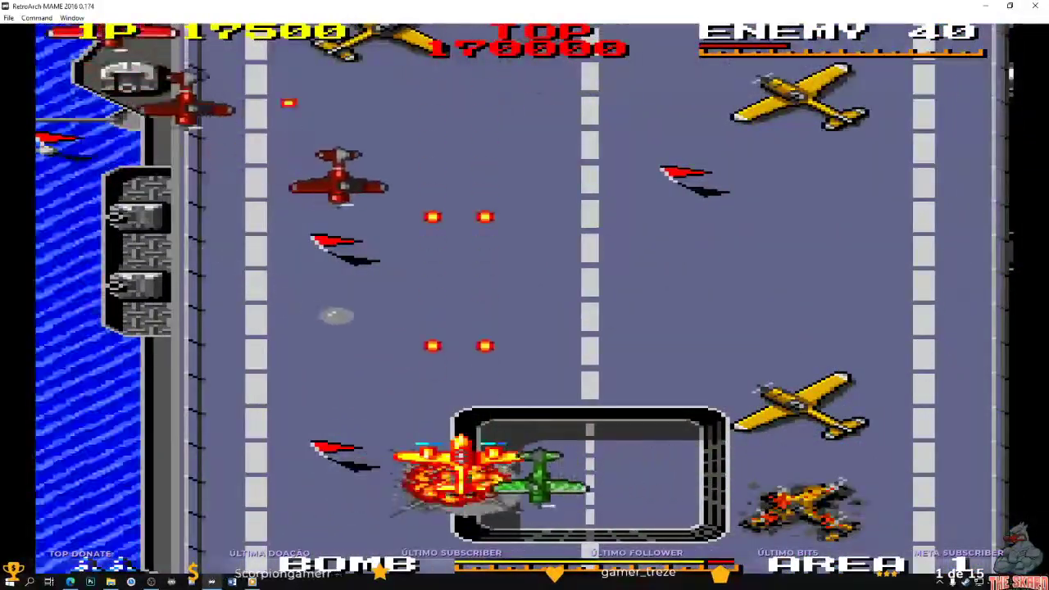
- Close the Bombs Away content, maximize the RetroArch window and return to the list of playlists
key("F1")
key("Down")
key("Down")
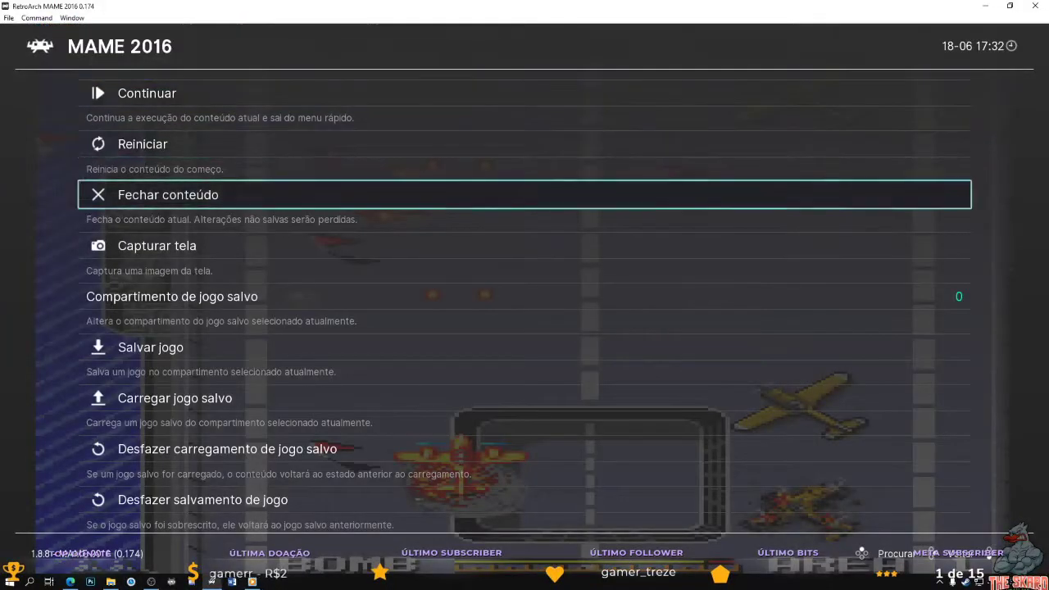
key("Down")
key("f")
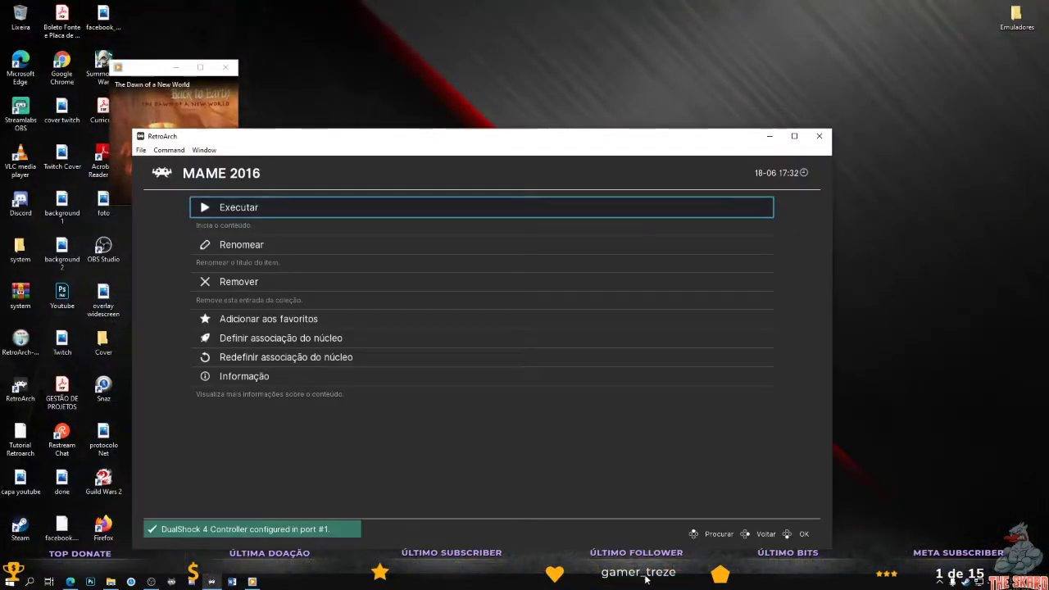
left_click(792, 137)
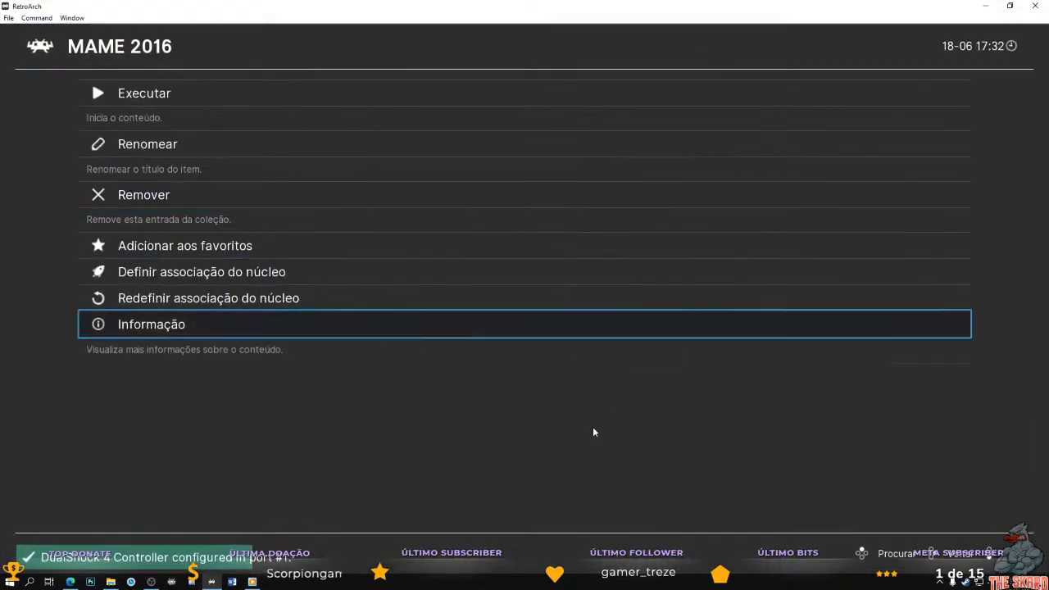
key("BackSpace")
key("Left")
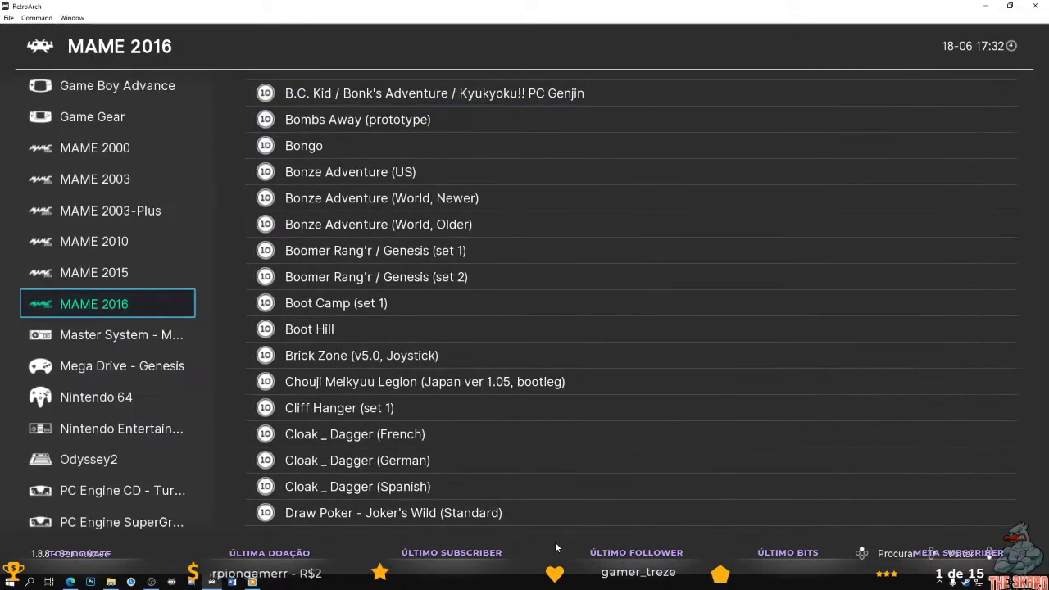
- Run Addams Family, The (Europe) from the Master System - Mark III playlist and maximize the game window
key("Down")
key("Right")
key("Down")
key("Down")
key("Down")
key("Down")
key("Down")
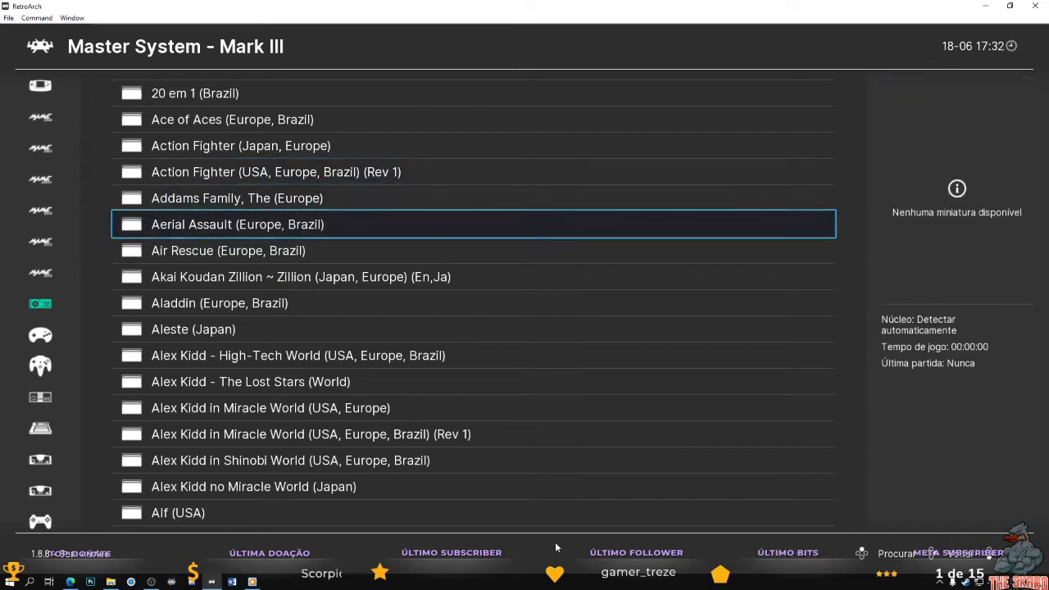
key("Up")
key("Return")
key("Return")
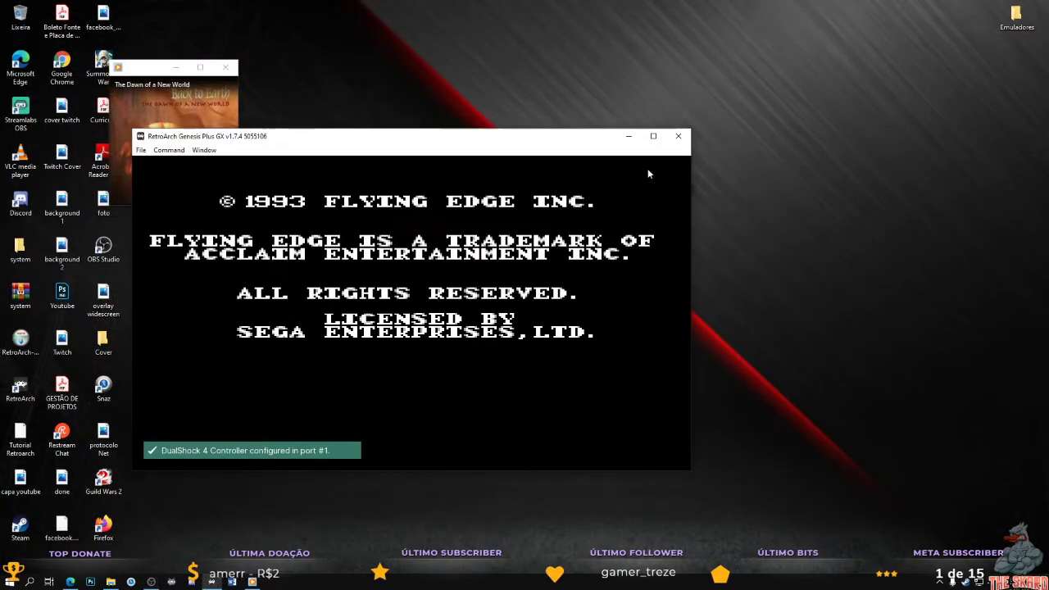
left_click(653, 137)
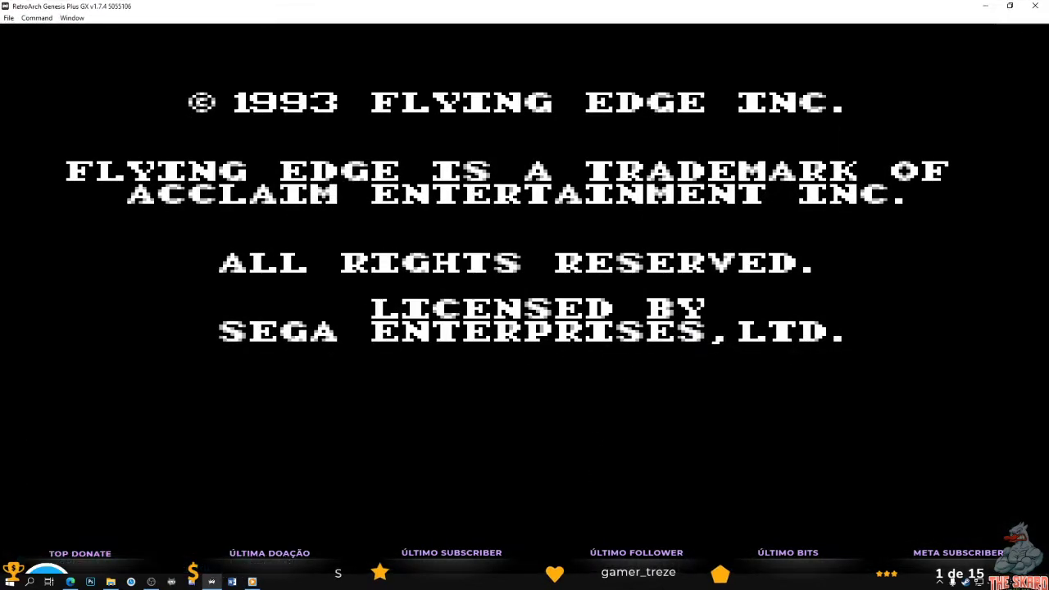